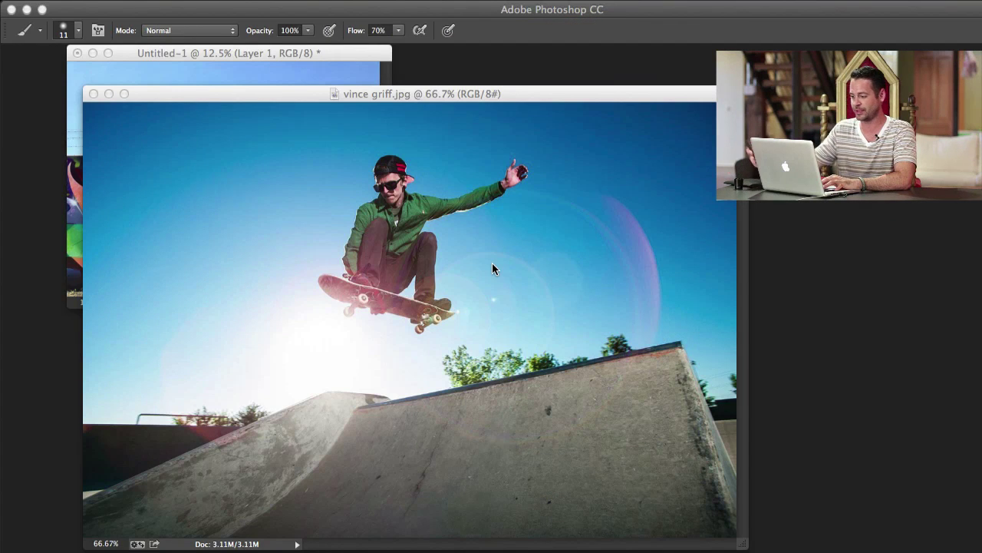
# Step: Show the hidden panels and arrange the two image windows with the graffiti document in front of the skateboarder photo
pyautogui.press('Tab')
pyautogui.moveTo(495, 94); pyautogui.dragTo(512, 96)
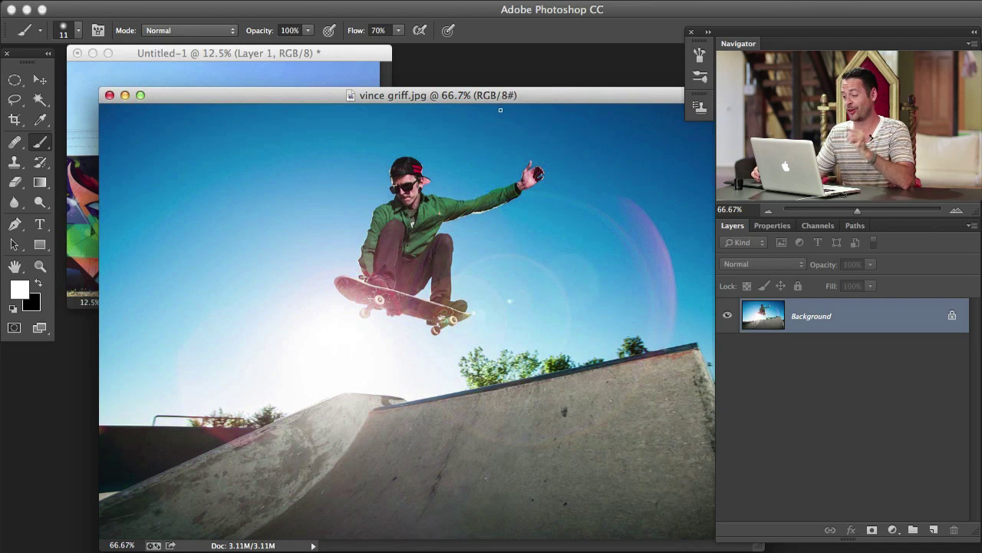
pyautogui.moveTo(528, 99); pyautogui.dragTo(535, 92)
pyautogui.moveTo(373, 55); pyautogui.dragTo(375, 64)
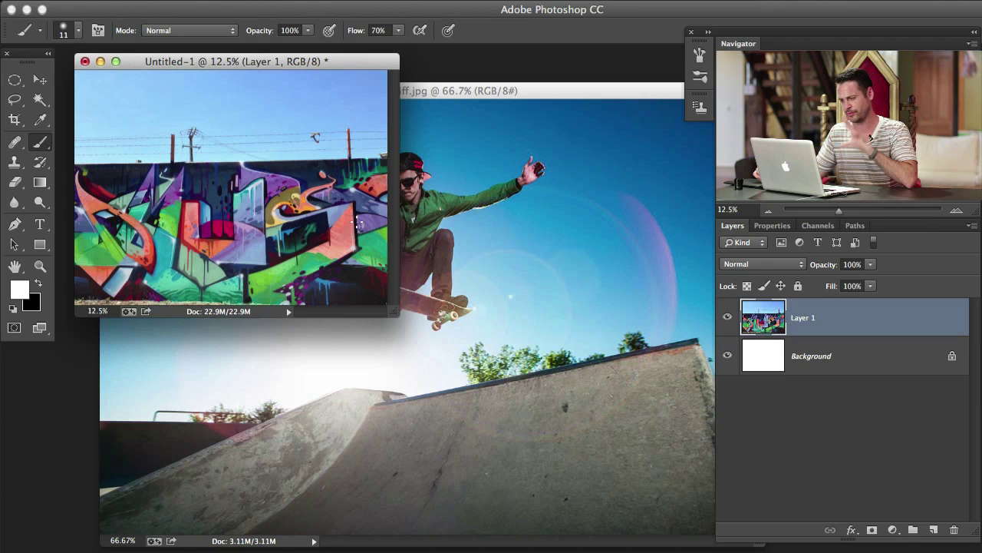
# Step: Copy the graffiti layer into vince griff.jpg with the Move tool, shift it over the photo, and switch to full-screen view
pyautogui.press('v')
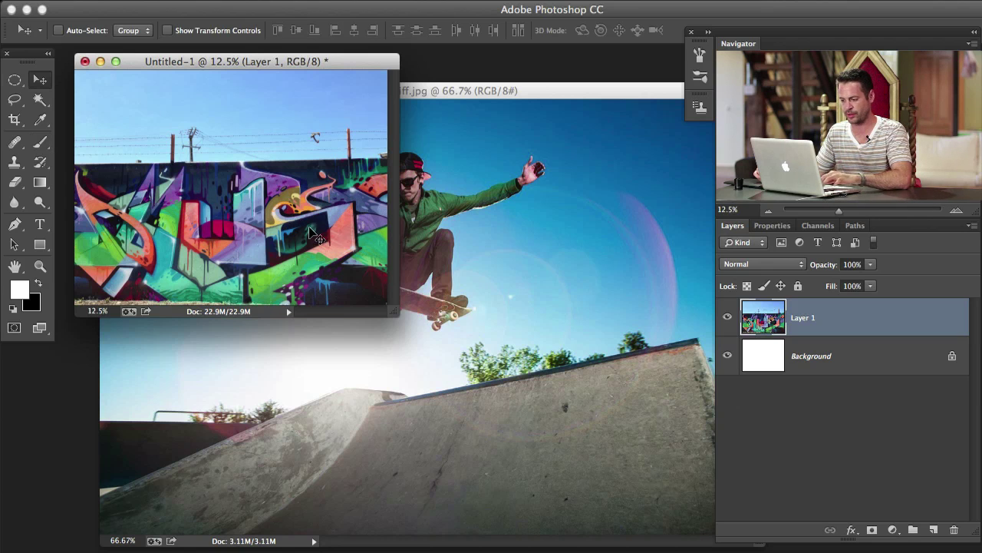
pyautogui.moveTo(494, 89); pyautogui.dragTo(496, 108)
pyautogui.click(357, 71)
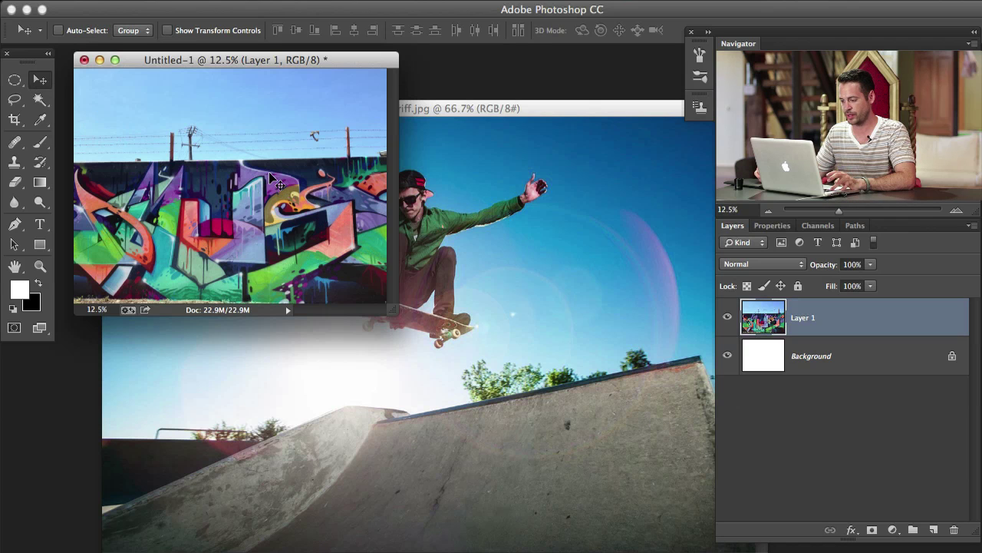
pyautogui.moveTo(279, 191); pyautogui.dragTo(565, 307)
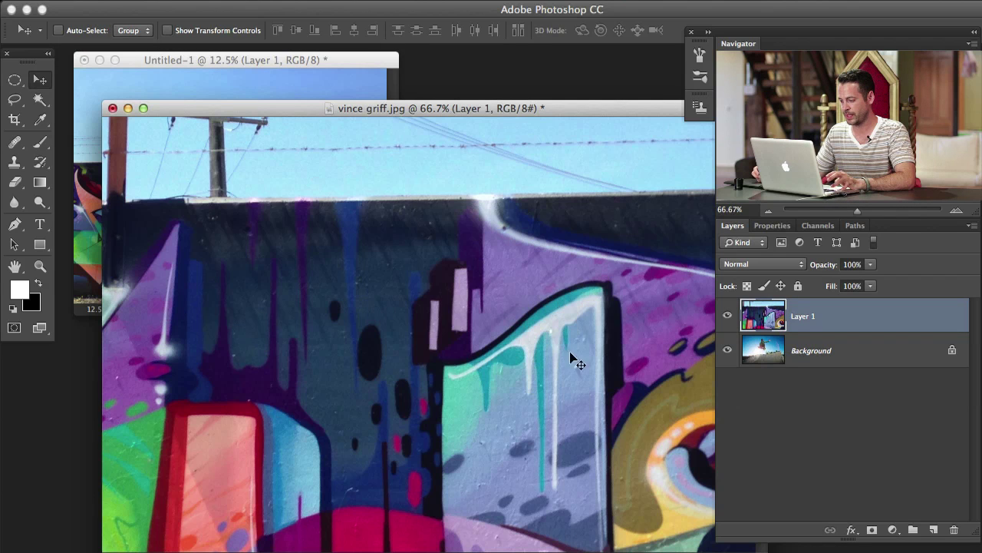
pyautogui.moveTo(556, 408); pyautogui.dragTo(424, 410)
pyautogui.press('f')
pyautogui.moveTo(604, 401); pyautogui.dragTo(588, 323)
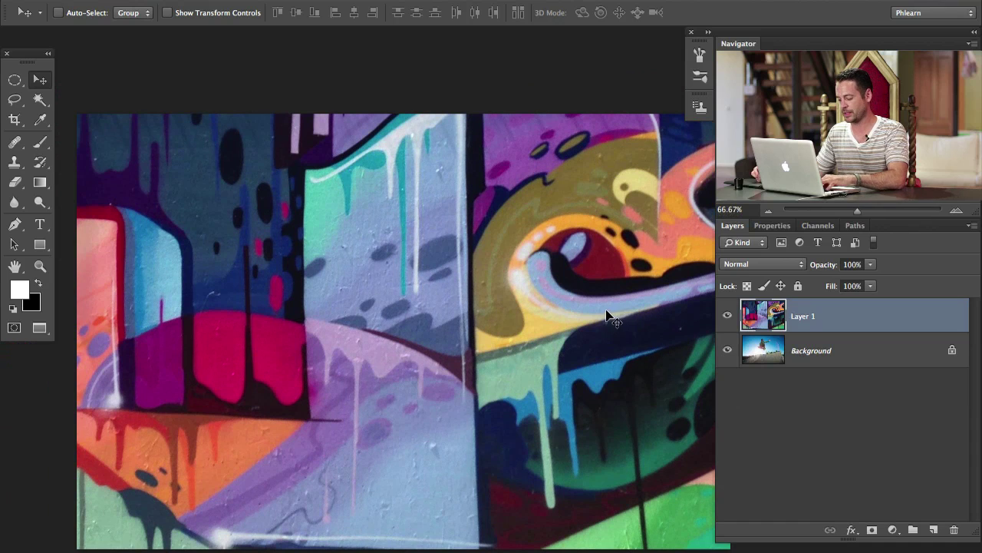
# Step: Duplicate the graffiti layer, hide the copy, and lower the opacity of Layer 1 to 59%
pyautogui.hotkey('ctrl', 'j')
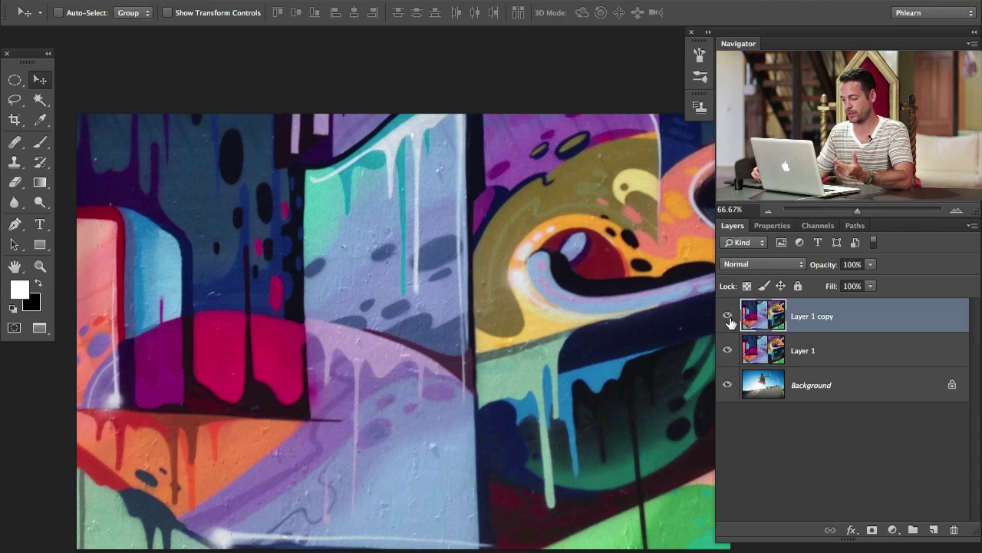
pyautogui.click(837, 349)
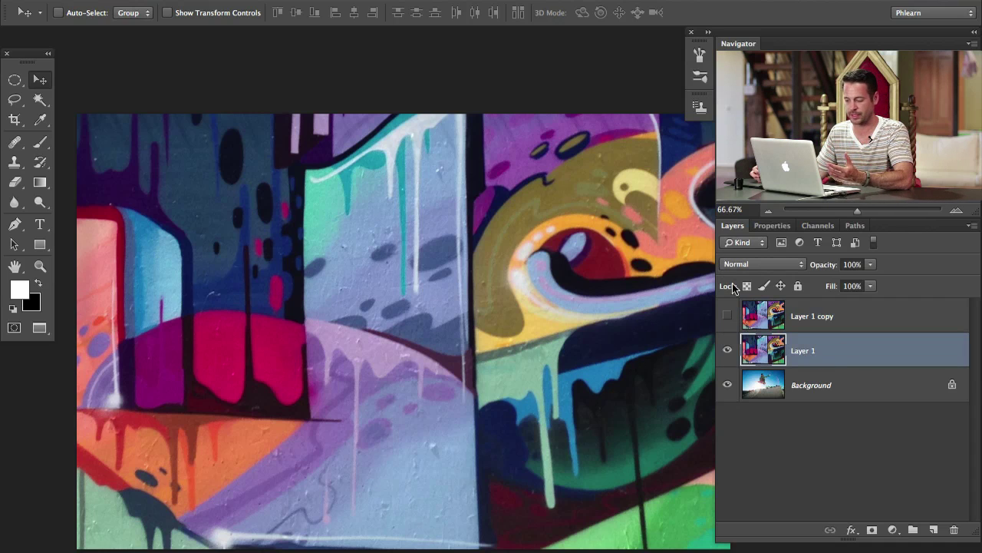
pyautogui.moveTo(828, 264); pyautogui.dragTo(799, 267)
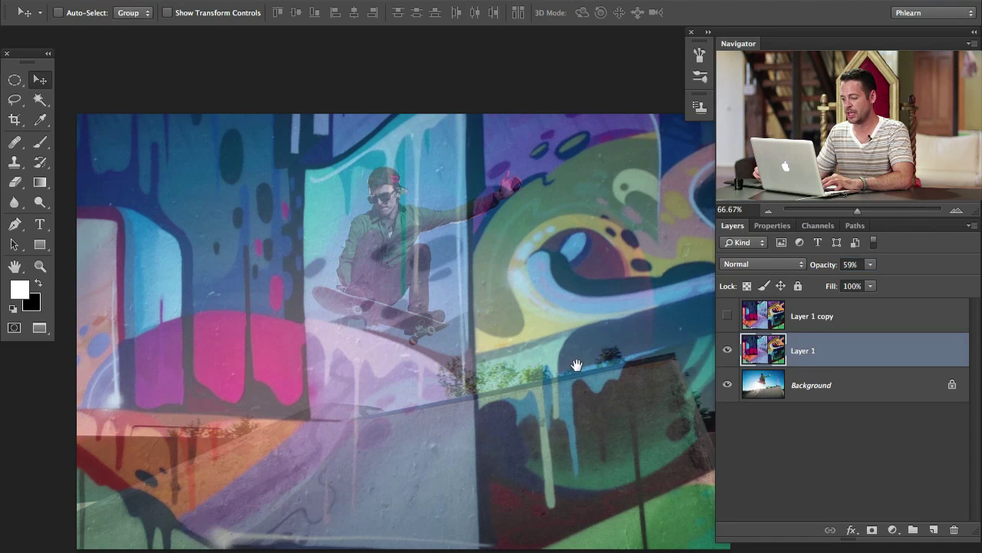
# Step: Hide Layer 1, add a new empty layer above it, and set the Brush colour to red
pyautogui.moveTo(581, 373); pyautogui.dragTo(553, 328)
pyautogui.click(727, 350)
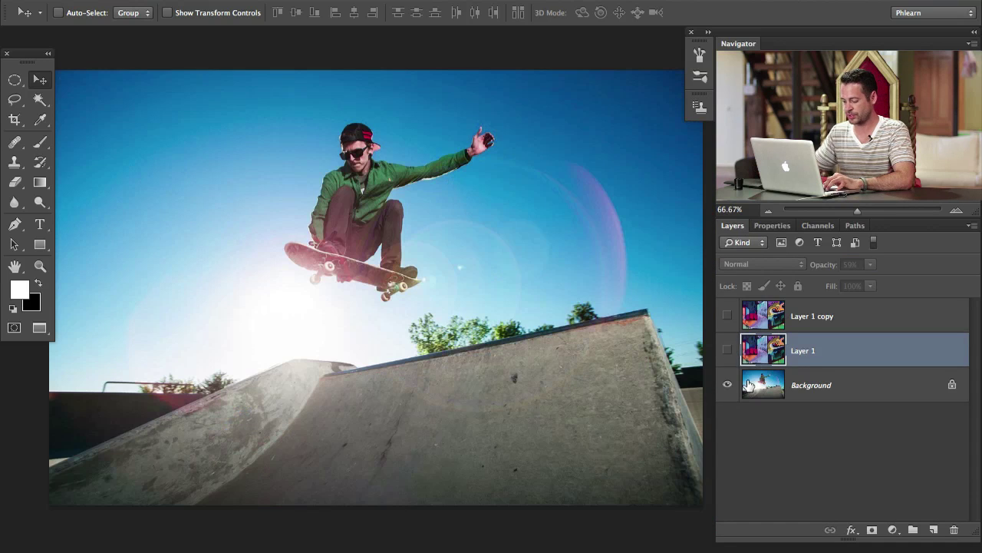
pyautogui.hotkey('ctrl', 'shift', 'alt', 'n')
pyautogui.press('b')
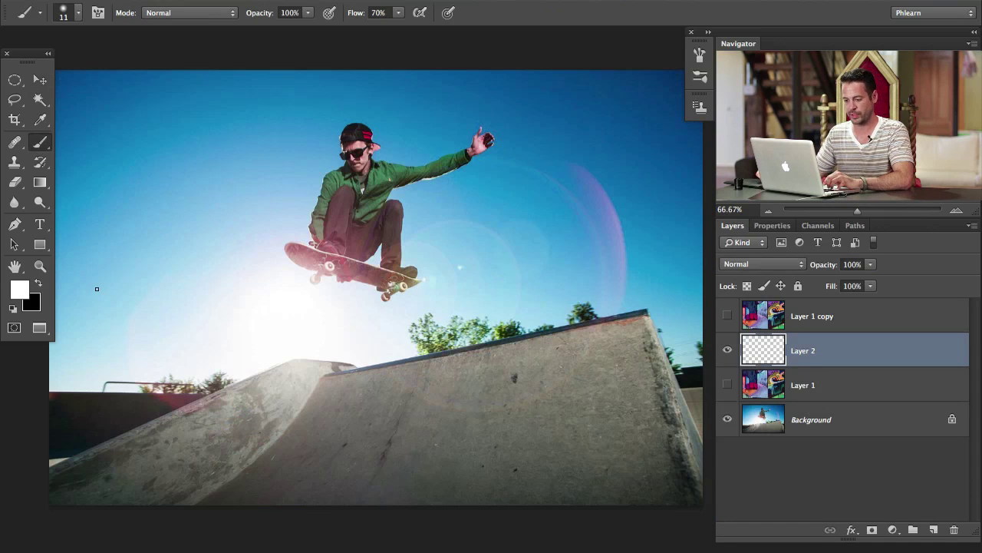
pyautogui.click(19, 289)
pyautogui.write('ff0000')
pyautogui.press('Return')
pyautogui.moveTo(340, 377); pyautogui.dragTo(250, 500)
pyautogui.hotkey('ctrl', 'z')
pyautogui.moveTo(326, 375)
pyautogui.mouseDown()
pyautogui.moveTo(302, 404)
pyautogui.moveTo(189, 496)
pyautogui.mouseUp()
pyautogui.hotkey('ctrl', 'z')
# Step: Outline the main ramp face in red with strokes along its curved left edge, its right edge and its straight top edge
pyautogui.moveTo(271, 442); pyautogui.dragTo(167, 504)
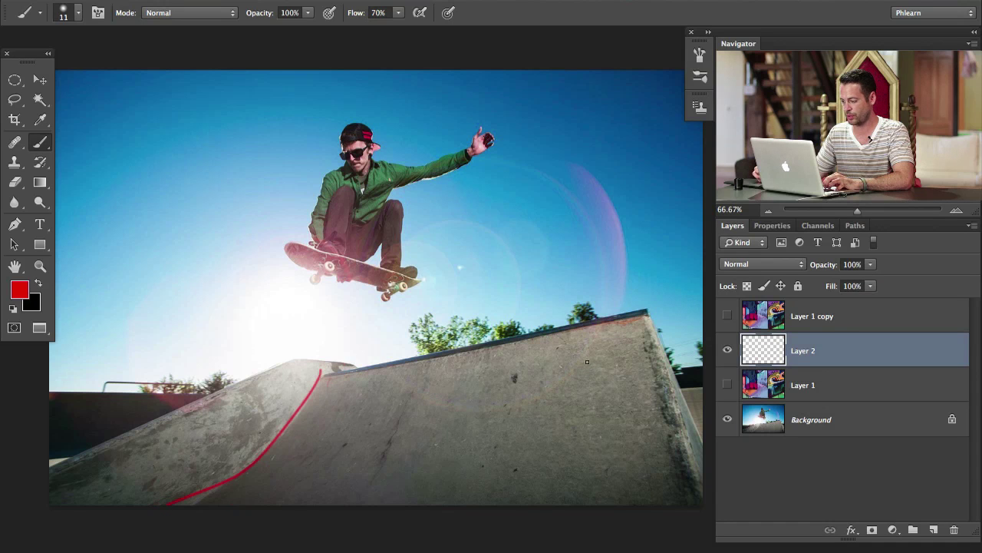
pyautogui.moveTo(644, 313); pyautogui.dragTo(690, 503)
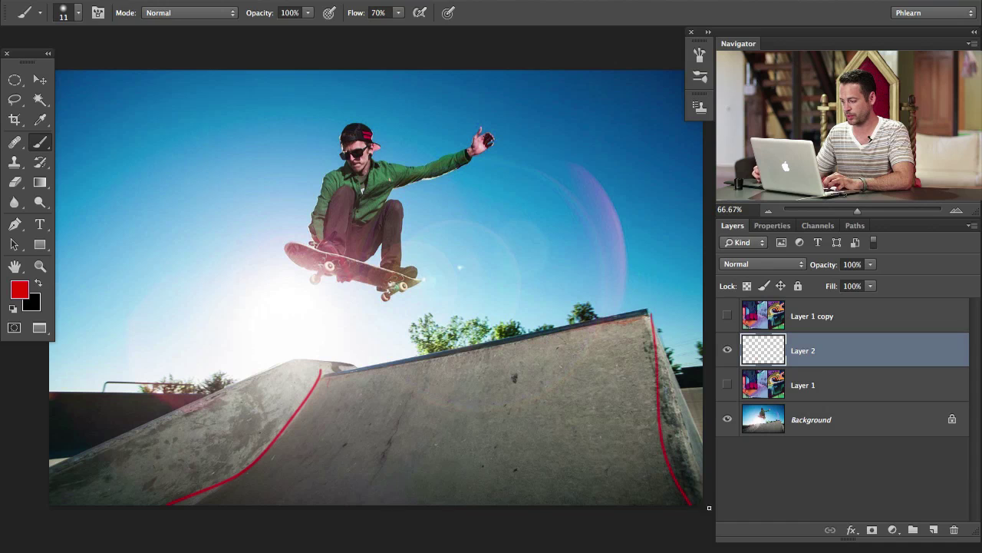
pyautogui.press('super+z')
pyautogui.moveTo(655, 319); pyautogui.dragTo(701, 504)
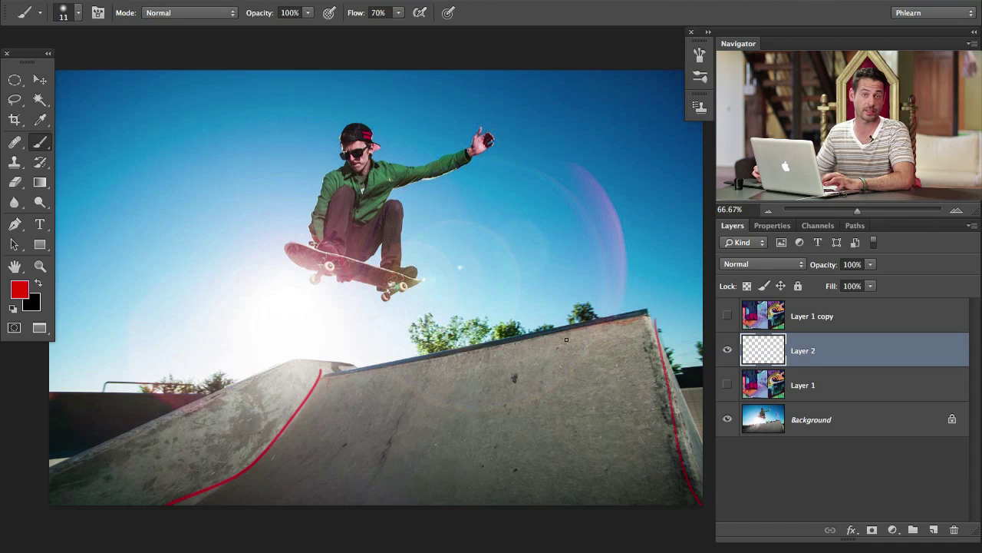
pyautogui.click(330, 376)
pyautogui.keyDown('shift'); pyautogui.click(631, 314); pyautogui.keyUp('shift')
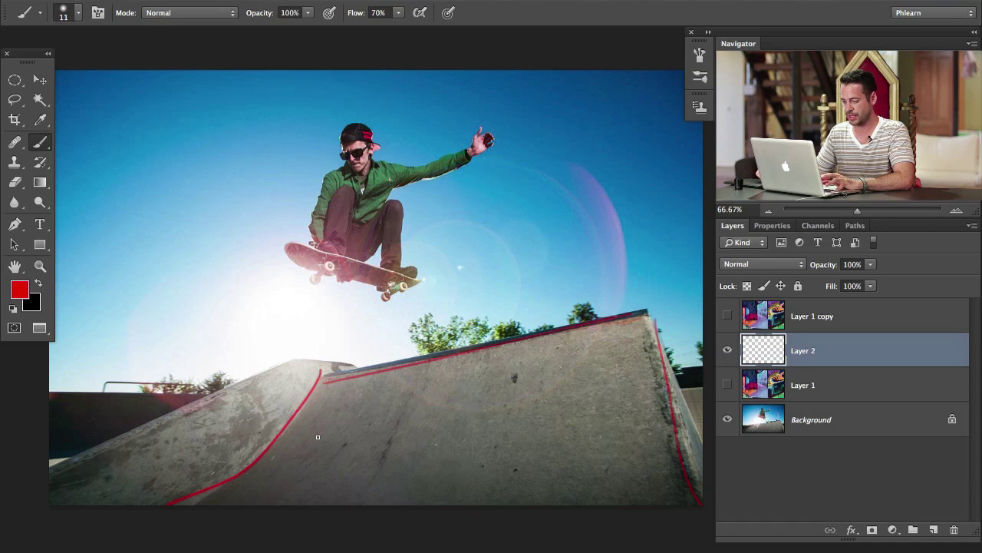
# Step: Paint four red arrows running up the main ramp face and a curved line across its lower part
pyautogui.moveTo(298, 482)
pyautogui.mouseDown()
pyautogui.moveTo(322, 480)
pyautogui.moveTo(363, 377)
pyautogui.mouseUp()
pyautogui.moveTo(330, 418); pyautogui.dragTo(377, 398)
pyautogui.moveTo(404, 492); pyautogui.dragTo(443, 370)
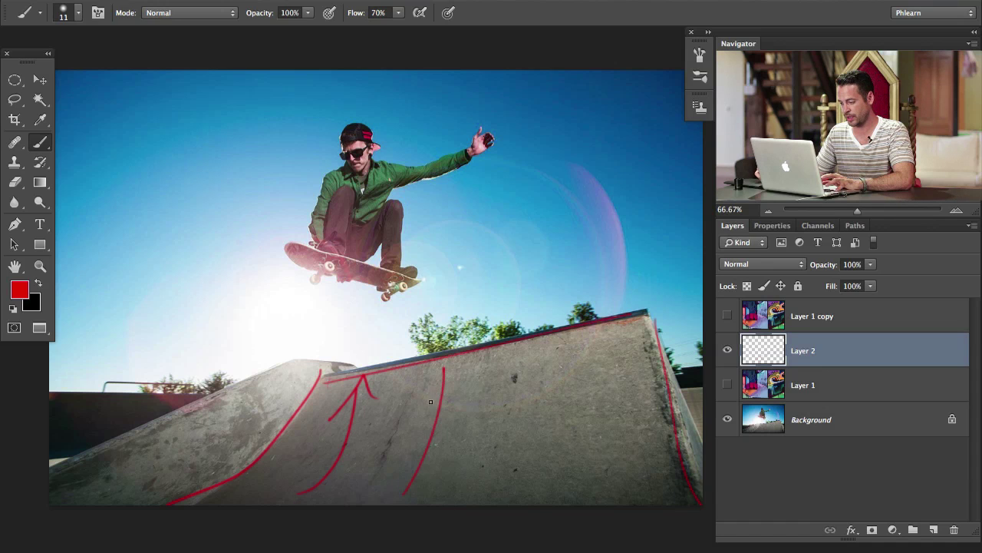
pyautogui.moveTo(536, 504); pyautogui.dragTo(559, 367)
pyautogui.moveTo(528, 427)
pyautogui.mouseDown()
pyautogui.moveTo(542, 399)
pyautogui.moveTo(560, 402)
pyautogui.mouseUp()
pyautogui.moveTo(619, 478); pyautogui.dragTo(606, 347)
pyautogui.moveTo(595, 395); pyautogui.dragTo(631, 386)
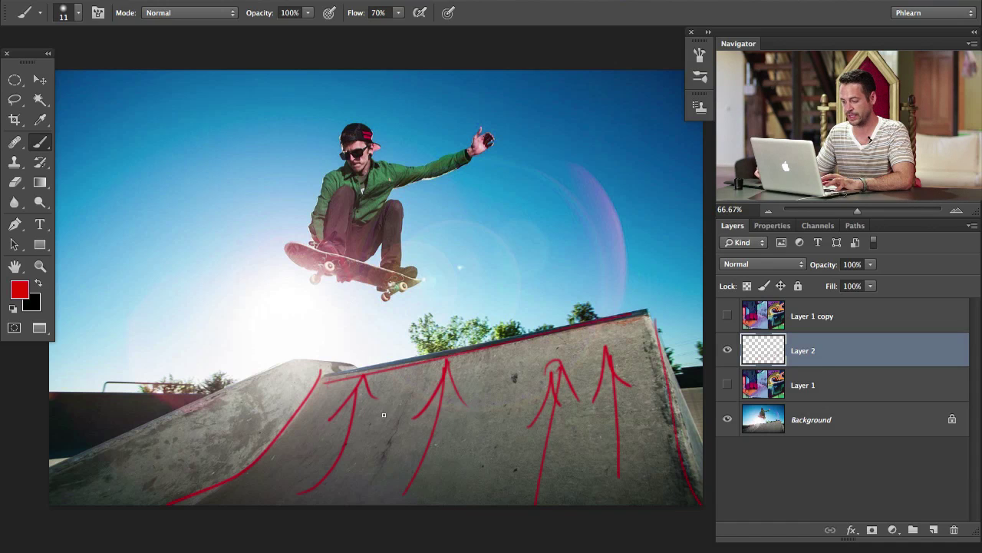
pyautogui.moveTo(280, 465); pyautogui.dragTo(651, 453)
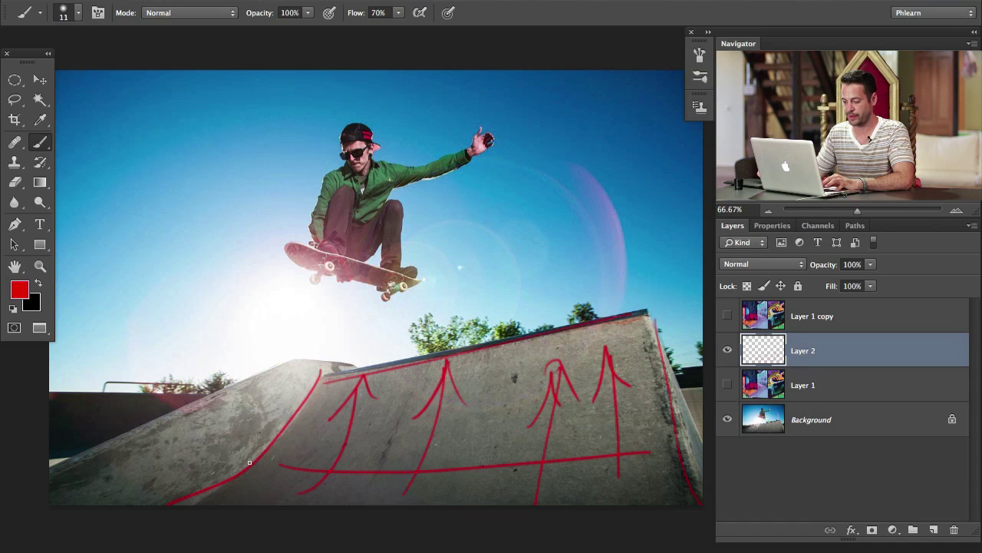
# Step: Paint two upward arrows on the ramp's left bank and outline that bank's edges in red
pyautogui.moveTo(250, 465); pyautogui.dragTo(240, 408)
pyautogui.moveTo(198, 494); pyautogui.dragTo(181, 448)
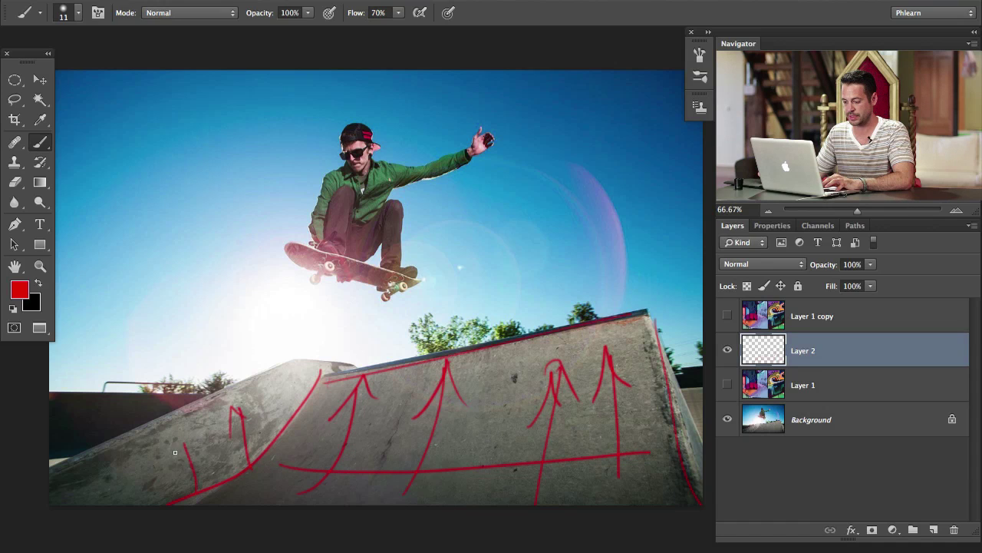
pyautogui.moveTo(301, 362); pyautogui.dragTo(126, 443)
pyautogui.moveTo(319, 372); pyautogui.dragTo(225, 495)
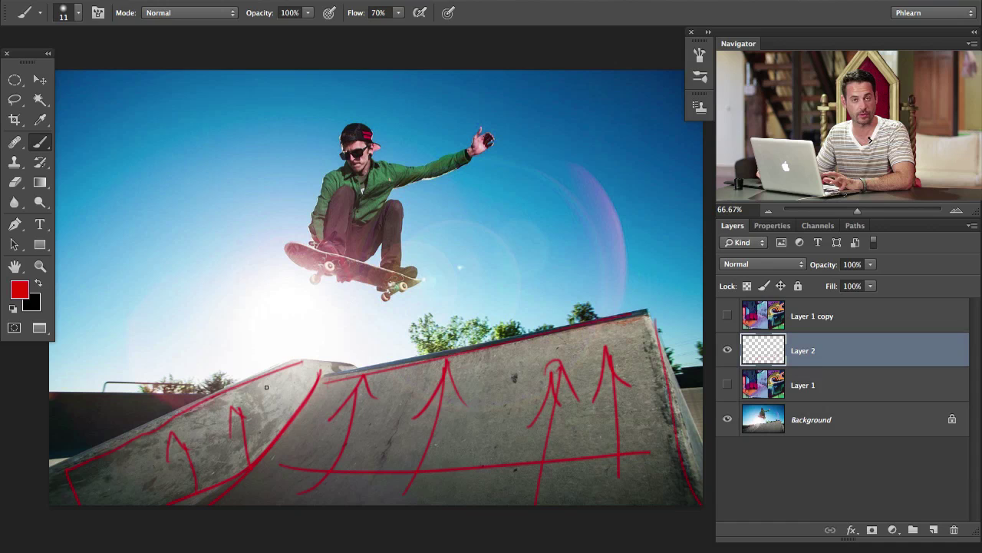
# Step: Add one more upward arrow between the first two arrows on the main ramp face, undoing any stray strokes
pyautogui.moveTo(286, 502)
pyautogui.mouseDown()
pyautogui.moveTo(433, 425)
pyautogui.moveTo(450, 370)
pyautogui.mouseUp()
pyautogui.press('super+z')
pyautogui.moveTo(368, 484); pyautogui.dragTo(399, 422)
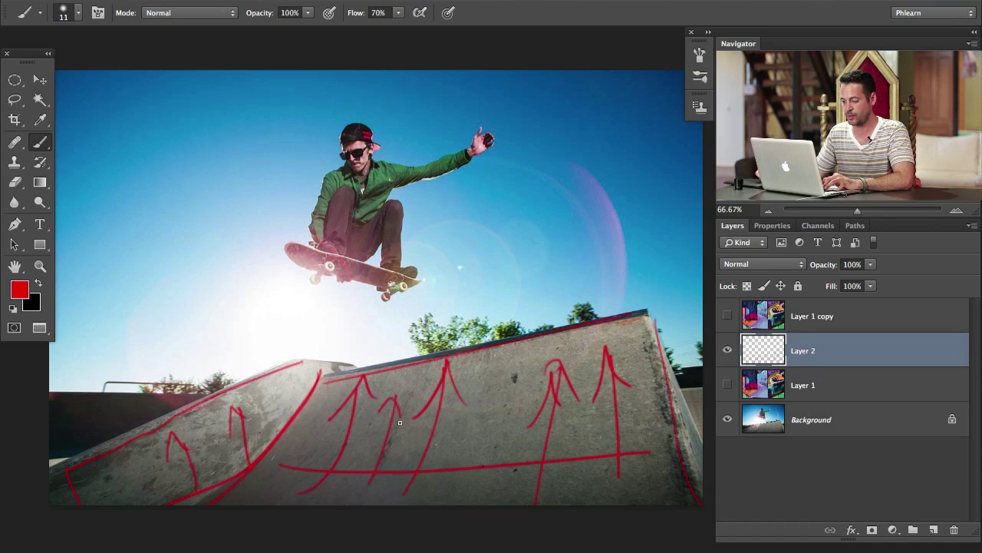
pyautogui.moveTo(301, 373)
pyautogui.mouseDown()
pyautogui.moveTo(235, 457)
pyautogui.moveTo(134, 493)
pyautogui.moveTo(90, 496)
pyautogui.mouseUp()
pyautogui.hotkey('ctrl', 'z')
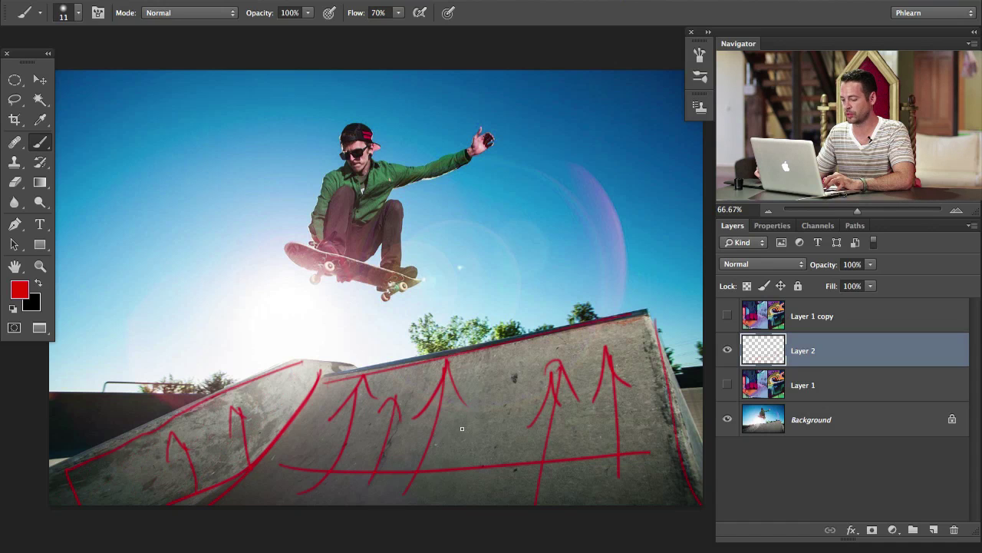
# Step: Hide the red sketch on Layer 2, then show and select the graffiti on Layer 1
pyautogui.click(727, 350)
pyautogui.click(728, 385)
pyautogui.click(835, 393)
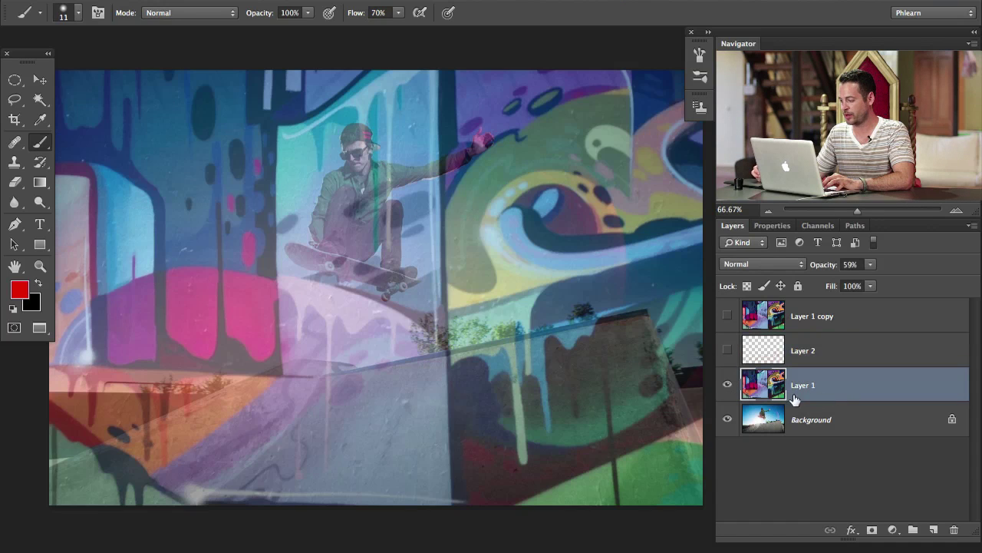
# Step: Free Transform Layer 1 to 28% with linked width and height, and move the graffiti down over the ramp
pyautogui.hotkey('ctrl', 't')
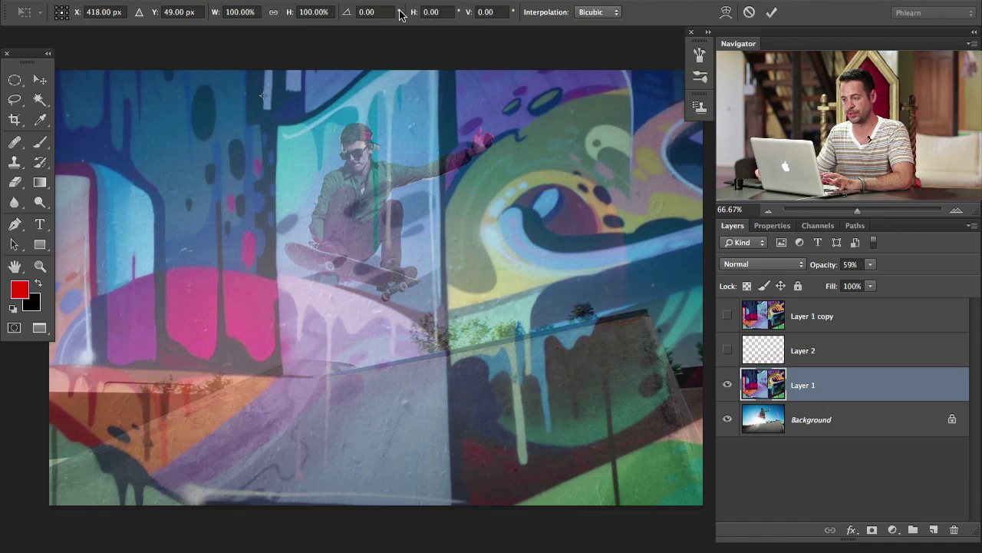
pyautogui.click(274, 13)
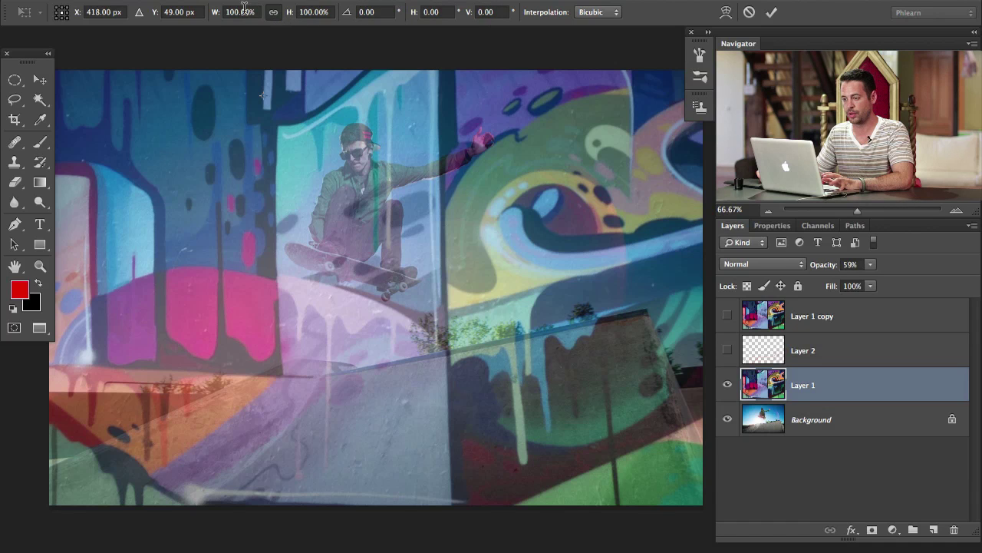
pyautogui.moveTo(286, 16); pyautogui.dragTo(229, 15)
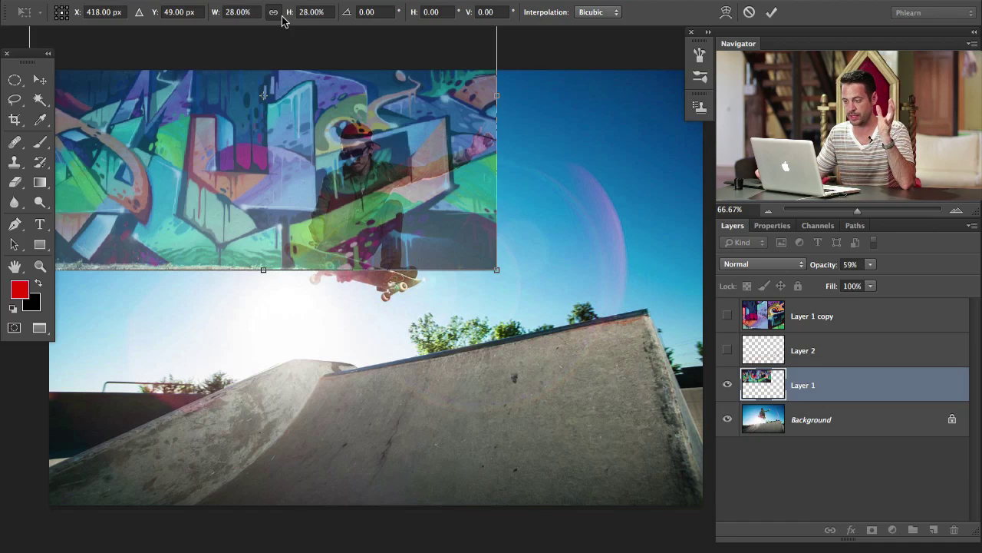
pyautogui.moveTo(366, 158); pyautogui.dragTo(519, 376)
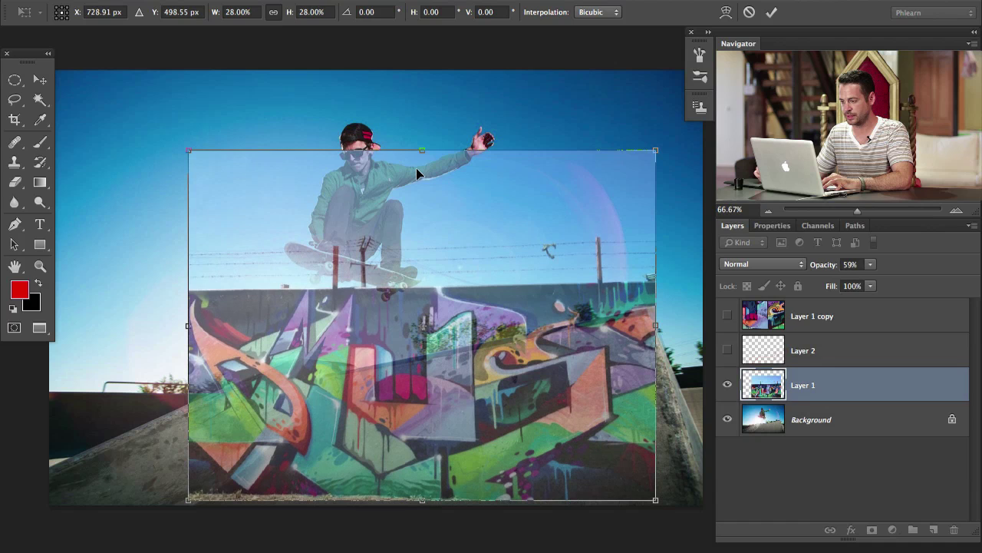
# Step: Enlarge the graffiti to 35%, apply the transform, and reposition the layer so it covers the ramp
pyautogui.moveTo(289, 15); pyautogui.dragTo(297, 16)
pyautogui.moveTo(548, 411); pyautogui.dragTo(499, 349)
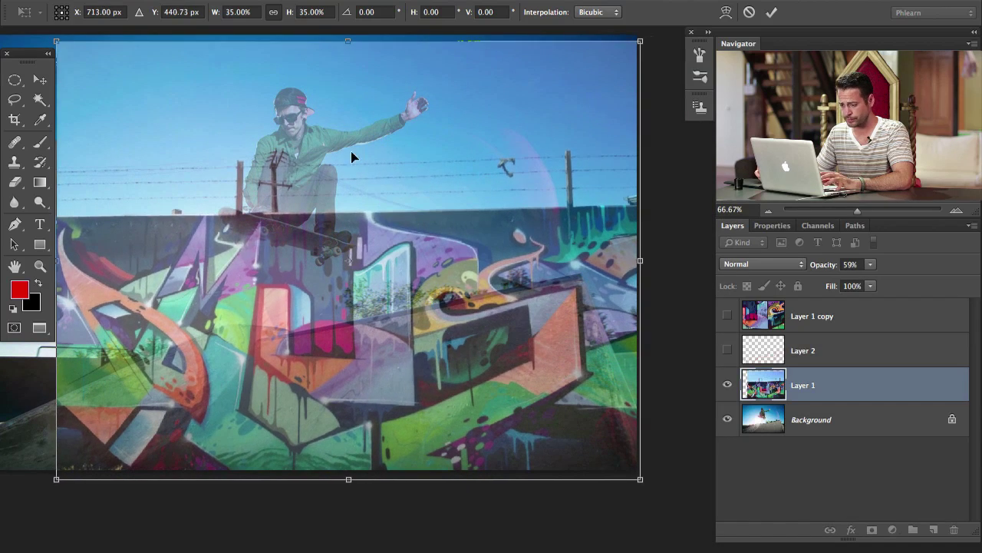
pyautogui.moveTo(381, 333); pyautogui.dragTo(419, 346)
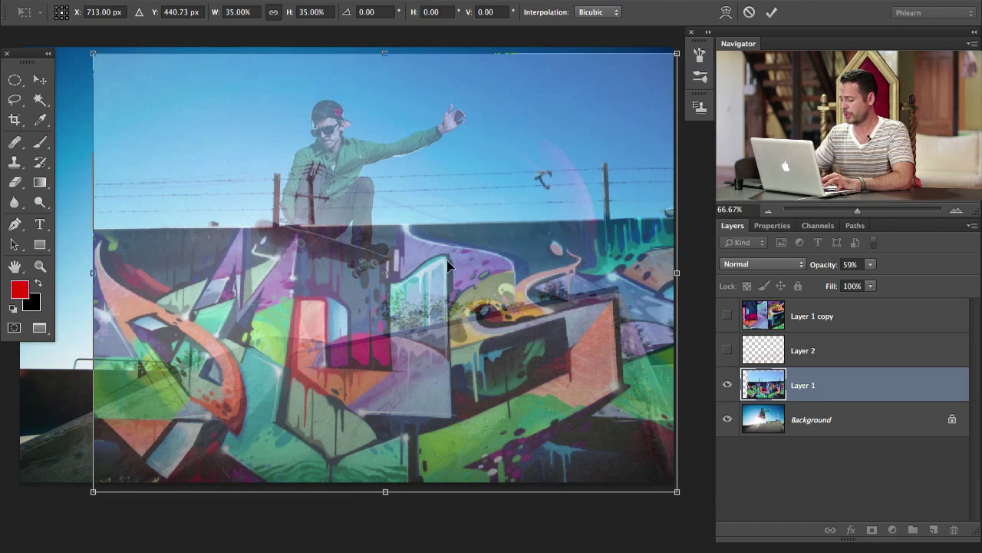
pyautogui.press('b')
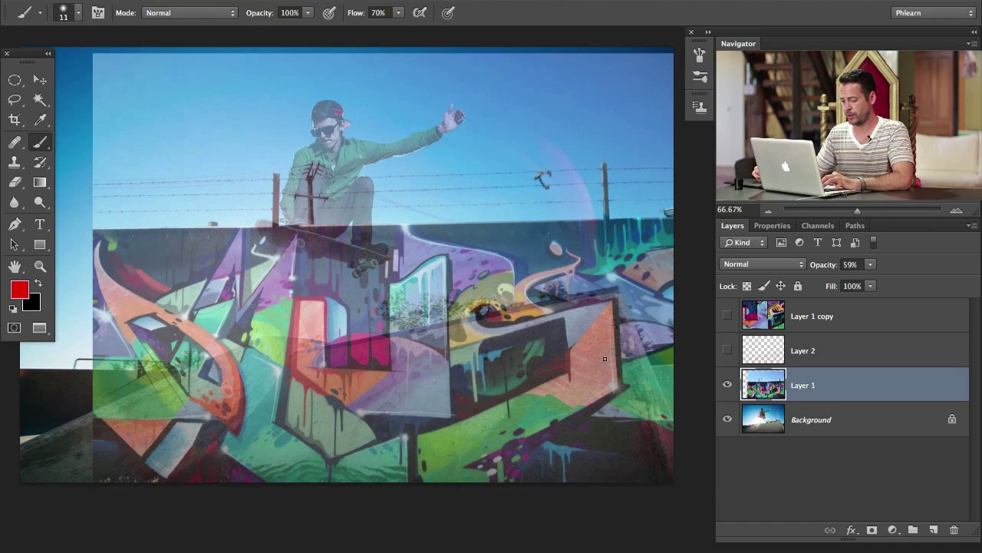
pyautogui.press('v')
pyautogui.moveTo(565, 361)
pyautogui.mouseDown()
pyautogui.moveTo(542, 355)
pyautogui.moveTo(551, 360)
pyautogui.mouseUp()
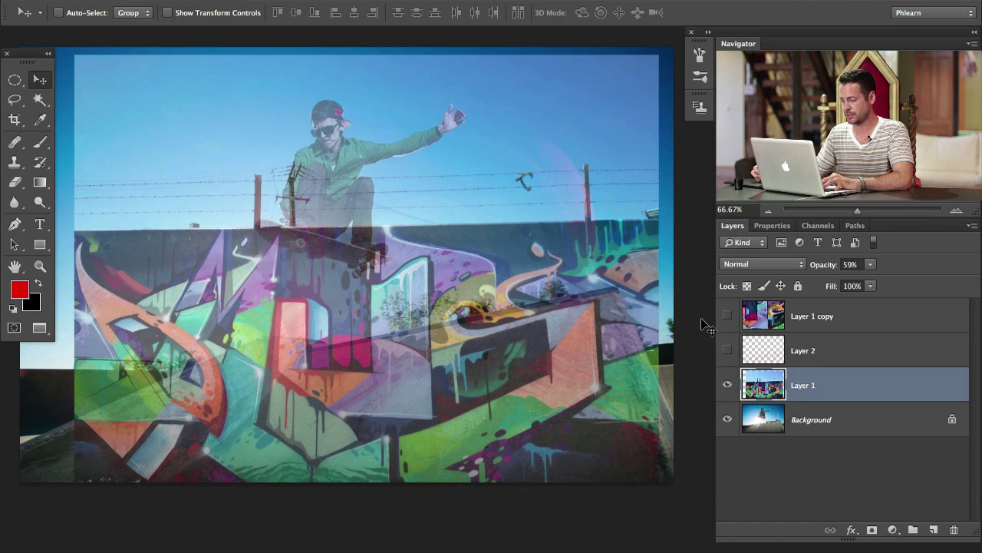
# Step: Select the sky above the graffiti wall on Layer 1 with the Polygonal Lasso, following the wall's top edge
pyautogui.press('l')
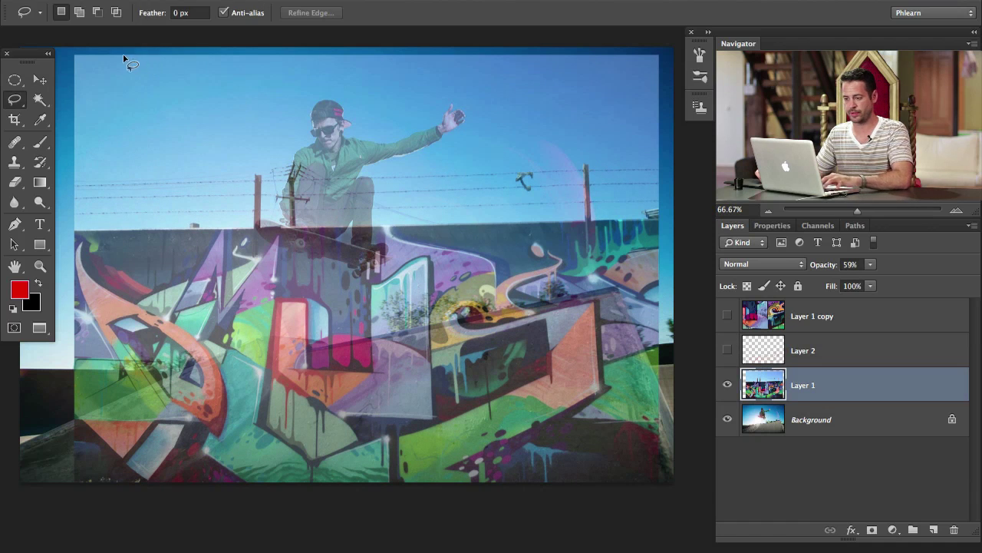
pyautogui.click(13, 100)
pyautogui.click(100, 108)
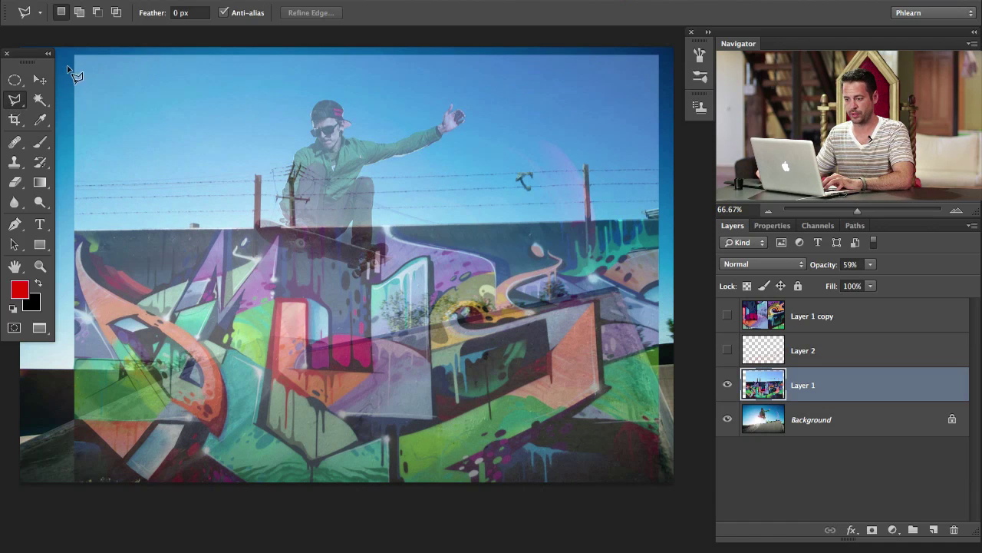
pyautogui.click(63, 48)
pyautogui.click(73, 233)
pyautogui.click(667, 226)
pyautogui.click(662, 54)
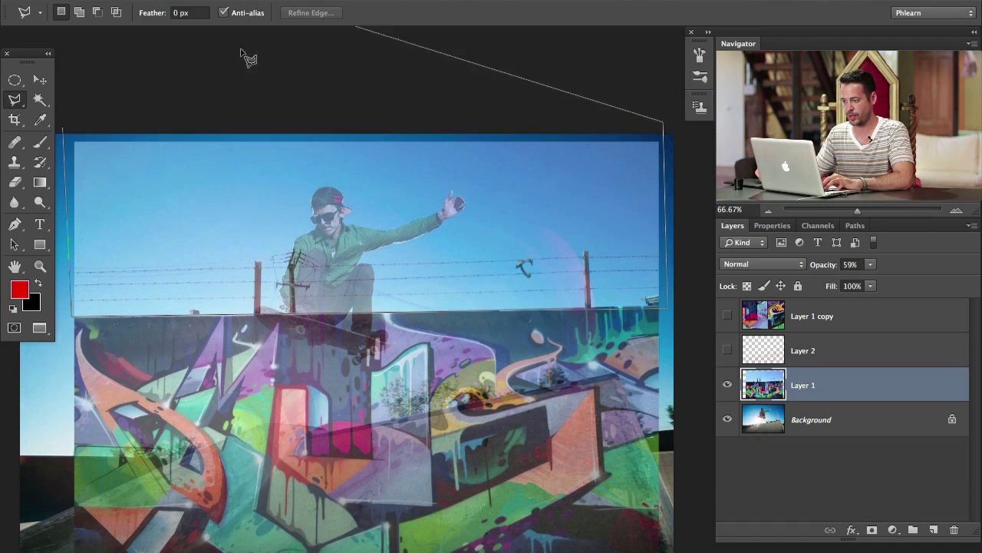
pyautogui.click(65, 132)
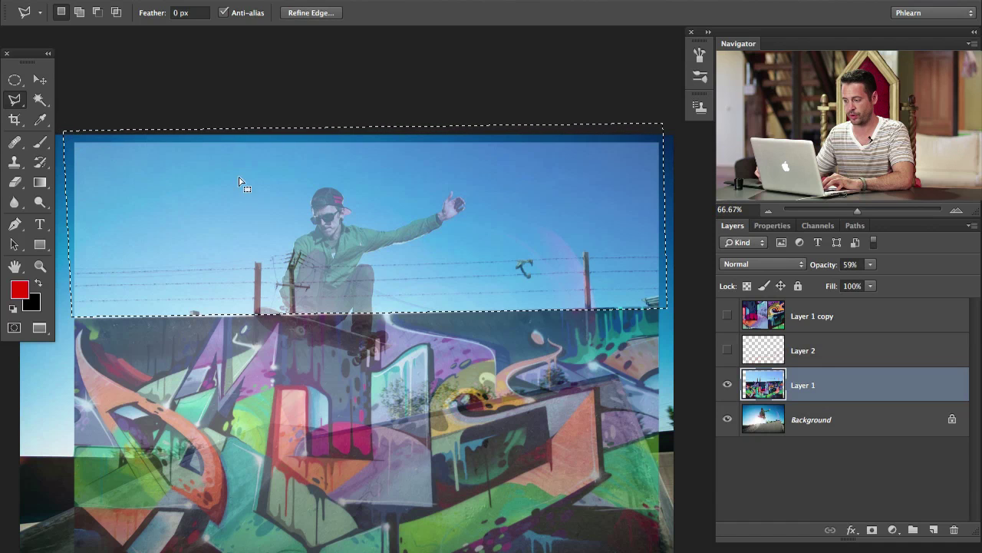
# Step: Delete the selected sky from Layer 1, clear the selection, and compare the photo with the graffiti layer hidden and shown
pyautogui.scroll(-2, 295, 246)
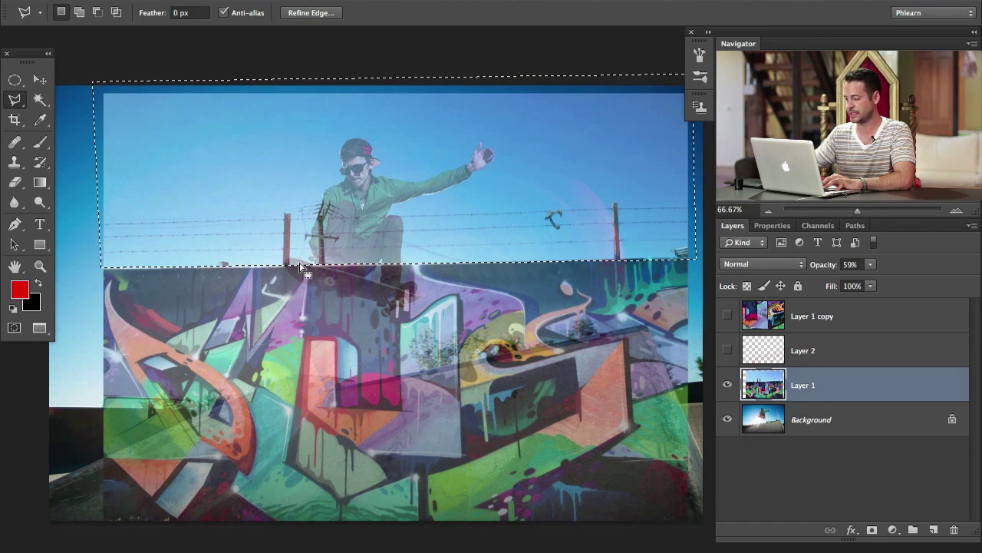
pyautogui.press('Delete')
pyautogui.hotkey('ctrl', 'd')
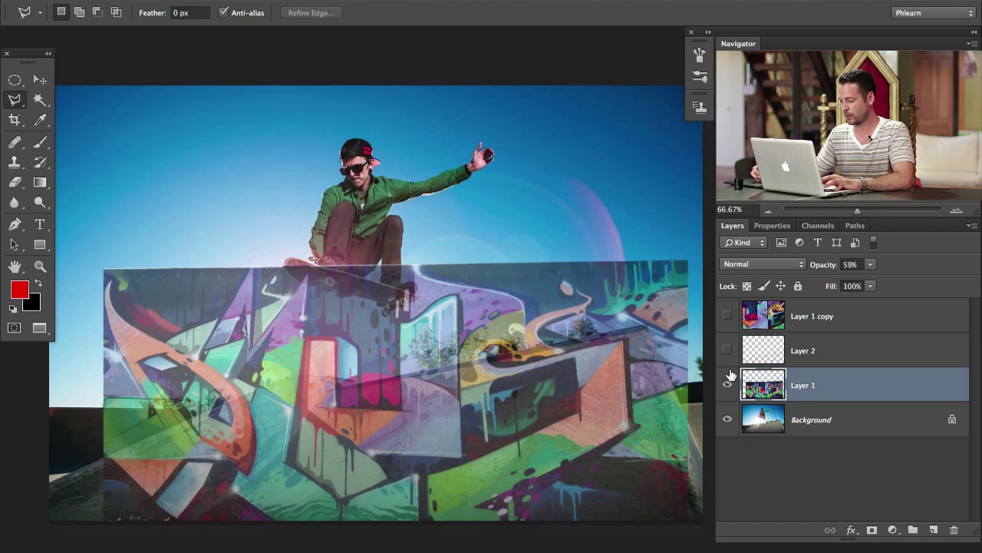
pyautogui.click(728, 385)
pyautogui.click(728, 386)
pyautogui.click(728, 385)
pyautogui.click(727, 385)
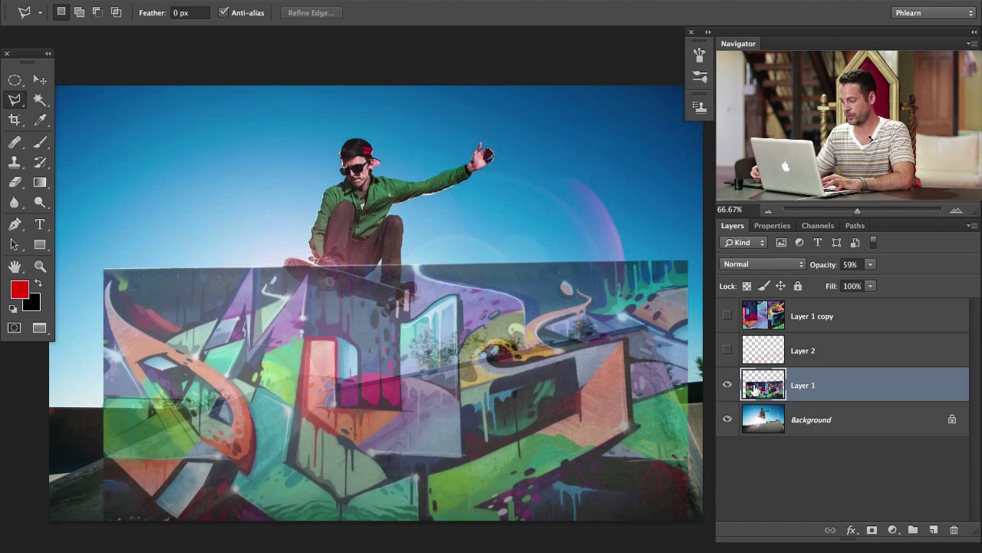
# Step: Move the graffiti on Layer 1 up so the wall's base sits slightly above the photo's lower edge
pyautogui.moveTo(591, 450)
pyautogui.mouseDown()
pyautogui.moveTo(580, 280)
pyautogui.moveTo(519, 303)
pyautogui.moveTo(513, 338)
pyautogui.mouseUp()
pyautogui.press('v')
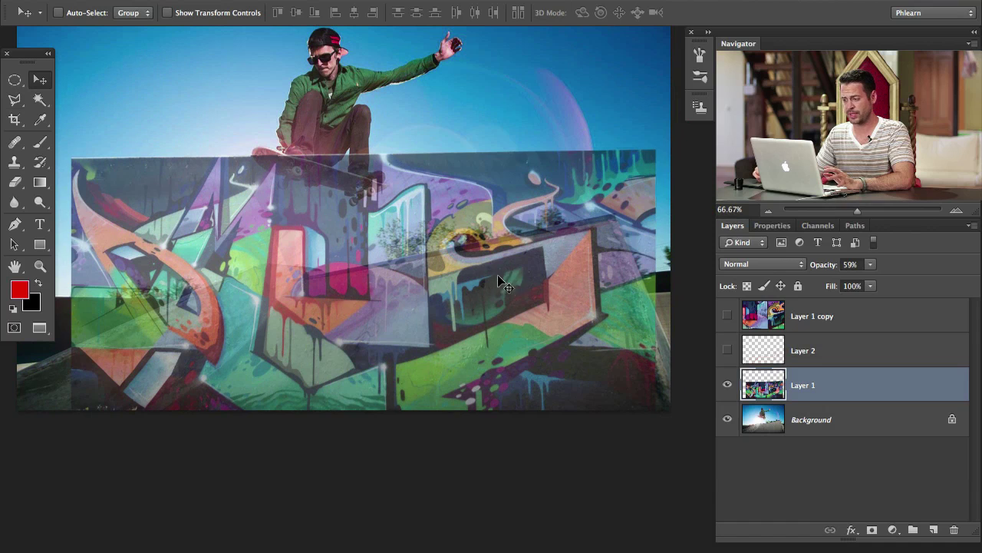
pyautogui.moveTo(510, 284); pyautogui.dragTo(504, 308)
pyautogui.moveTo(446, 338); pyautogui.dragTo(440, 288)
pyautogui.hotkey('ctrl', 't')
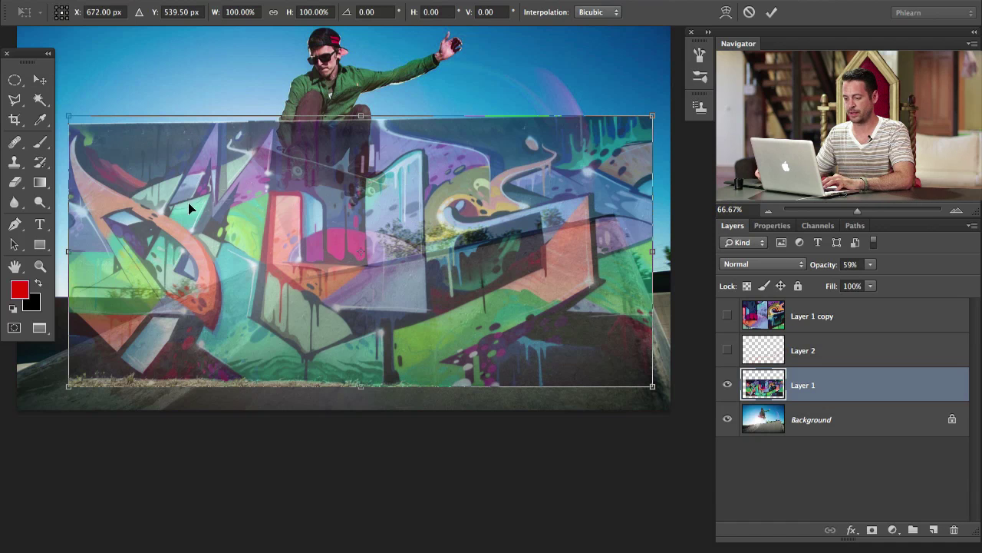
pyautogui.moveTo(324, 226); pyautogui.dragTo(348, 324)
pyautogui.press('Return')
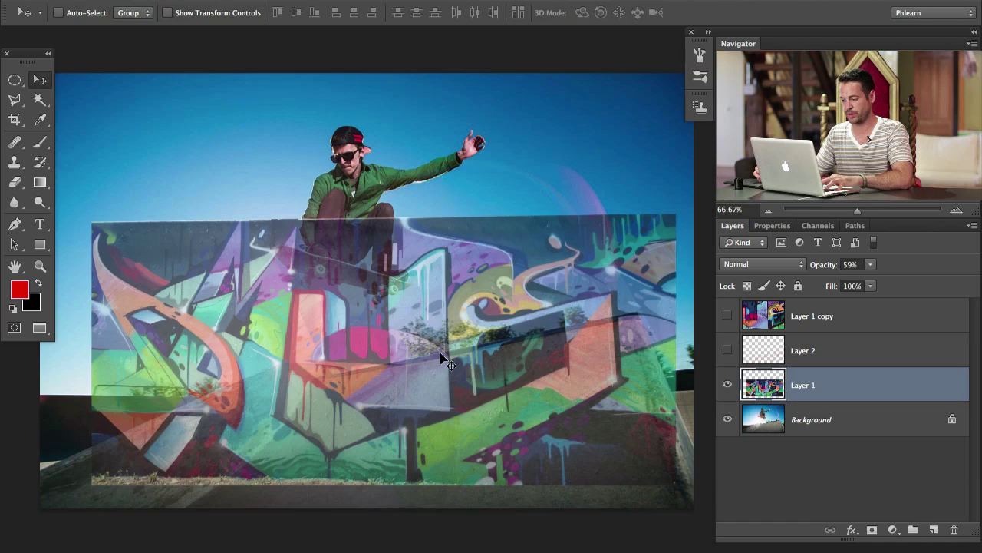
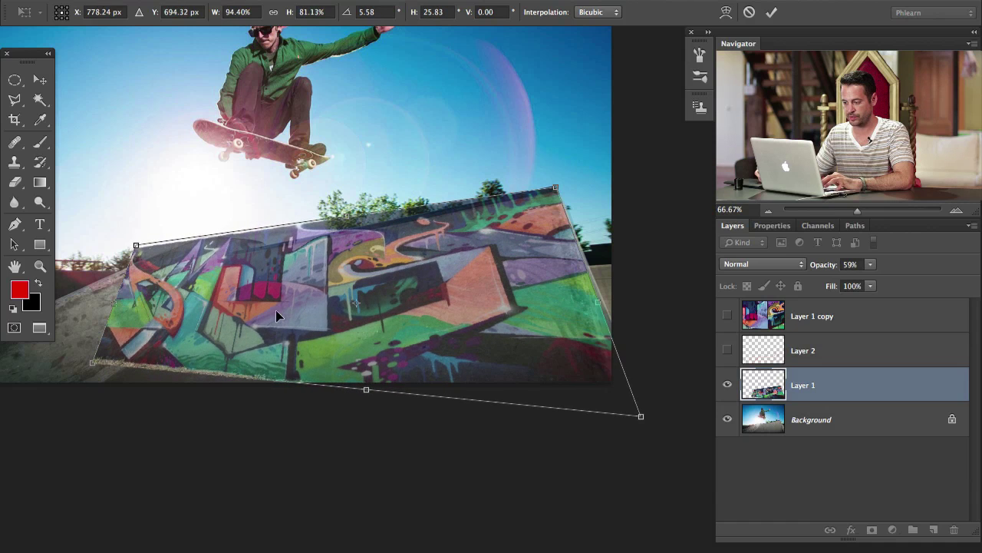
pyautogui.moveTo(89, 370)
pyautogui.mouseDown()
pyautogui.moveTo(123, 388)
pyautogui.moveTo(95, 369)
pyautogui.mouseUp()
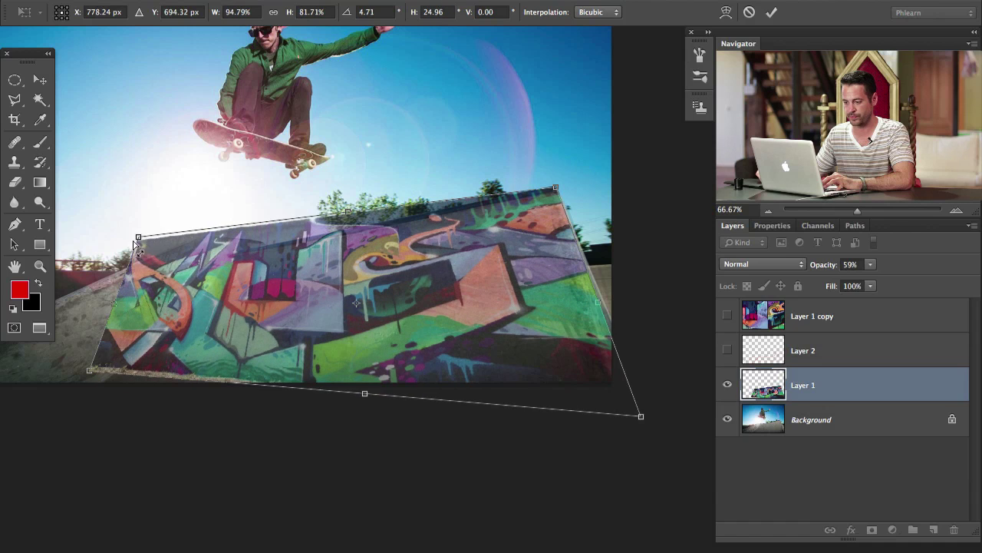
pyautogui.moveTo(136, 247)
pyautogui.mouseDown()
pyautogui.moveTo(175, 261)
pyautogui.moveTo(149, 258)
pyautogui.moveTo(185, 249)
pyautogui.moveTo(135, 269)
pyautogui.moveTo(193, 258)
pyautogui.moveTo(136, 267)
pyautogui.moveTo(154, 253)
pyautogui.mouseUp()
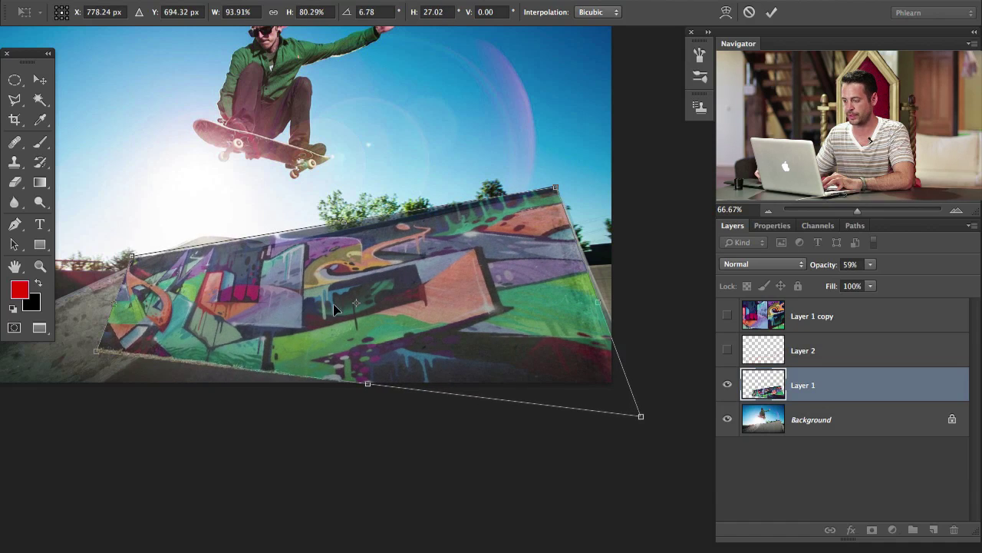
pyautogui.moveTo(333, 303); pyautogui.dragTo(315, 299)
pyautogui.moveTo(540, 187)
pyautogui.mouseDown()
pyautogui.moveTo(513, 234)
pyautogui.moveTo(525, 158)
pyautogui.moveTo(490, 136)
pyautogui.moveTo(529, 160)
pyautogui.moveTo(535, 181)
pyautogui.mouseUp()
pyautogui.moveTo(392, 297); pyautogui.dragTo(397, 286)
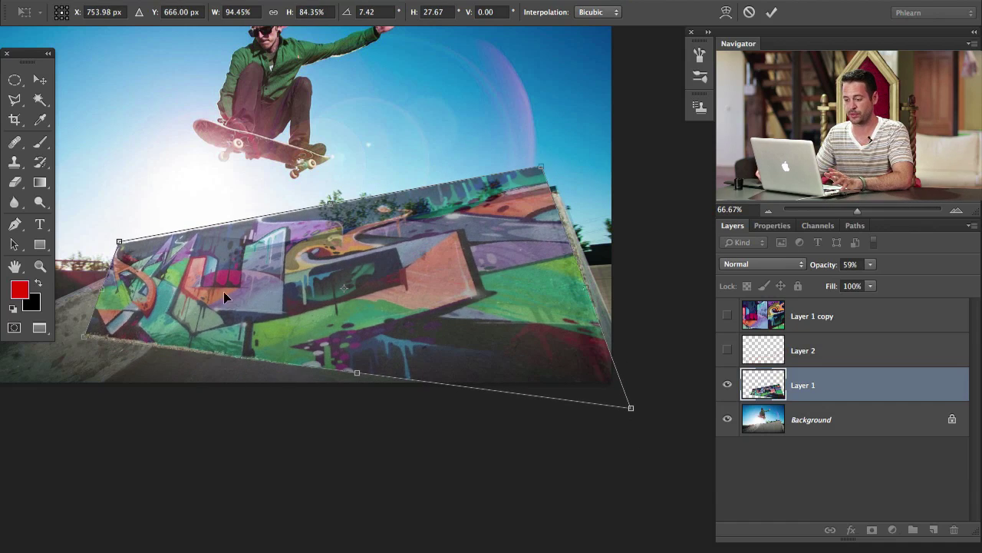
pyautogui.moveTo(103, 294); pyautogui.dragTo(398, 226)
pyautogui.moveTo(192, 104); pyautogui.dragTo(201, 91)
pyautogui.press('Escape')
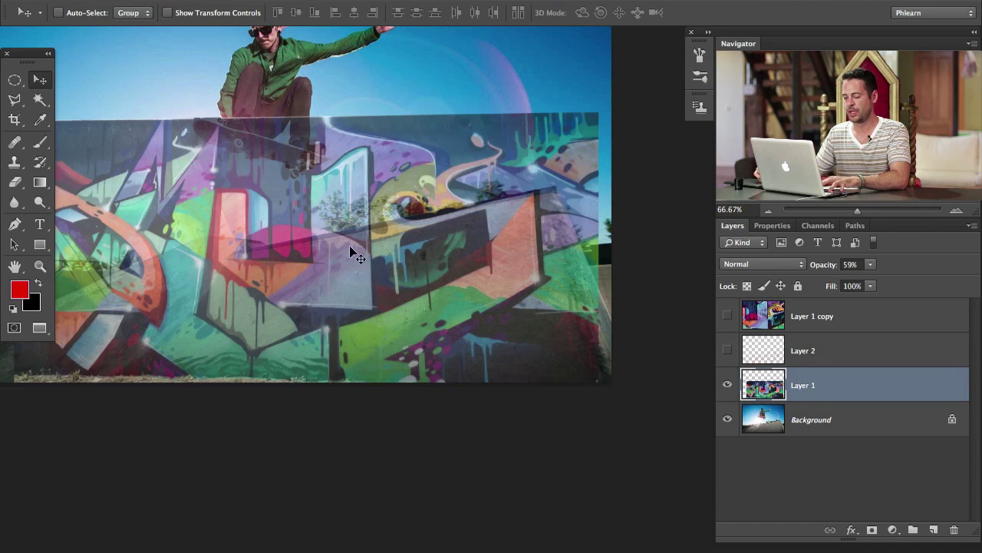
# Step: Free Transform Layer 1 and distort its four corners so the graffiti follows the edges of the ramp's front face
pyautogui.moveTo(272, 248); pyautogui.dragTo(354, 251)
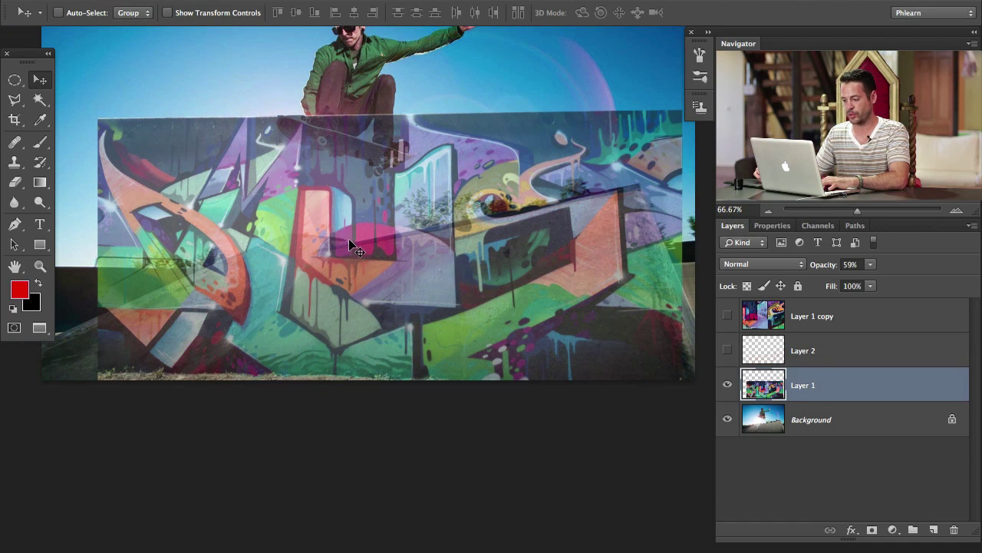
pyautogui.hotkey('ctrl', 't')
pyautogui.moveTo(487, 276); pyautogui.dragTo(453, 289)
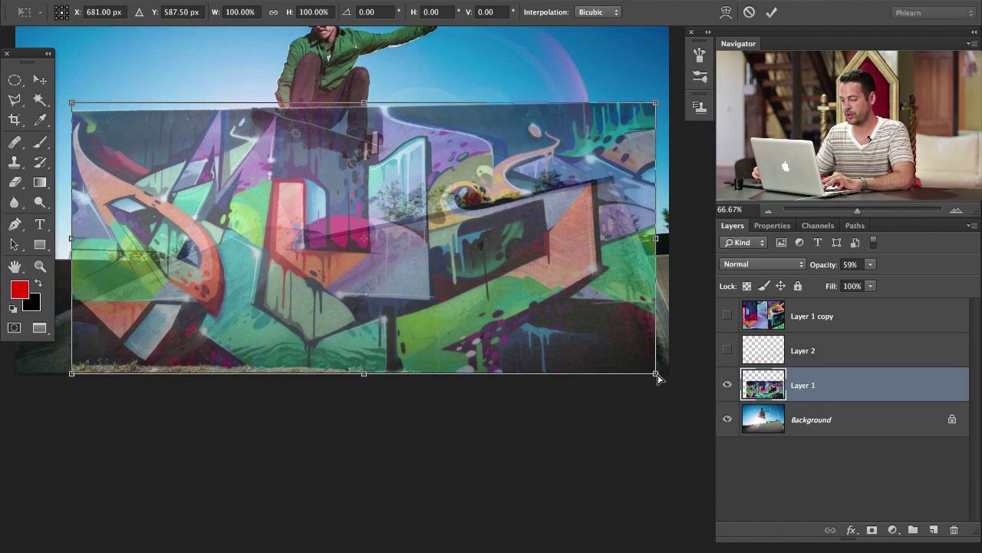
pyautogui.moveTo(657, 376)
pyautogui.mouseDown()
pyautogui.moveTo(550, 309)
pyautogui.moveTo(415, 303)
pyautogui.moveTo(303, 246)
pyautogui.moveTo(417, 311)
pyautogui.moveTo(368, 269)
pyautogui.moveTo(397, 269)
pyautogui.moveTo(404, 283)
pyautogui.moveTo(423, 264)
pyautogui.moveTo(430, 292)
pyautogui.moveTo(669, 376)
pyautogui.mouseUp()
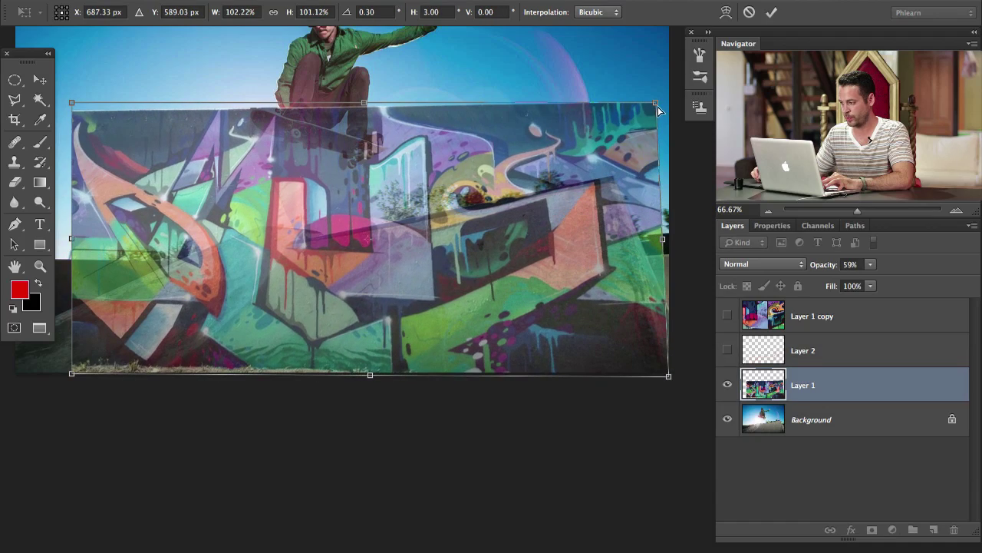
pyautogui.moveTo(656, 107); pyautogui.dragTo(614, 182)
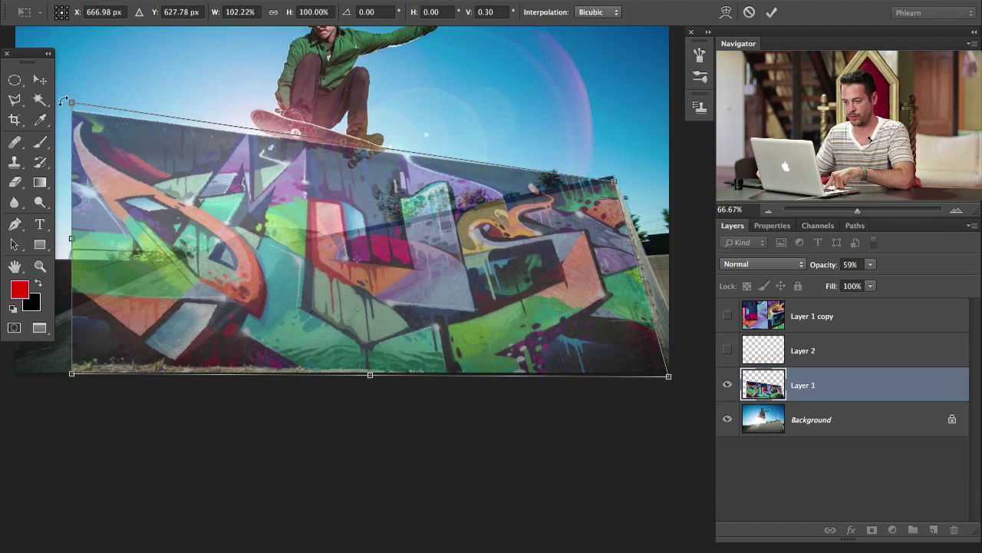
pyautogui.moveTo(71, 101); pyautogui.dragTo(291, 244)
pyautogui.moveTo(72, 376); pyautogui.dragTo(132, 376)
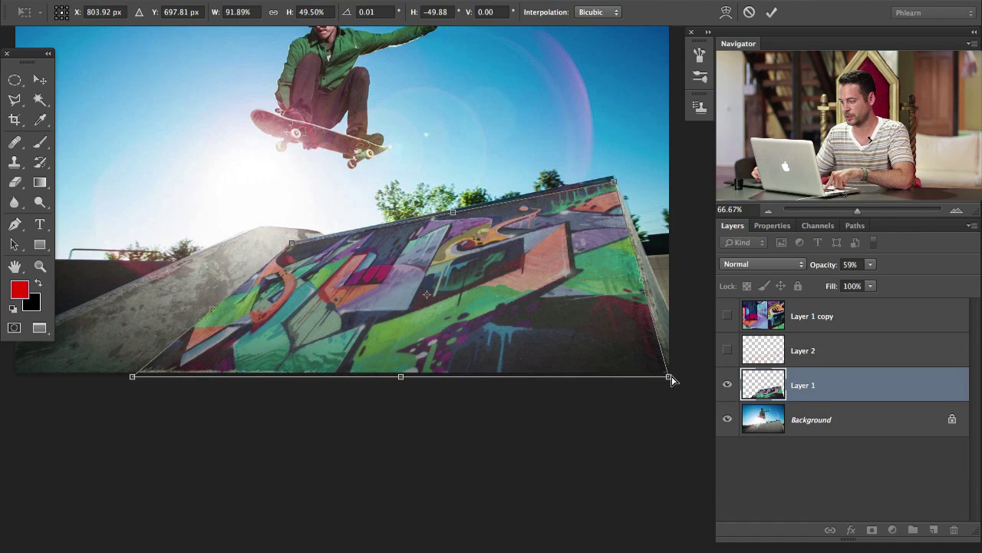
pyautogui.moveTo(670, 377); pyautogui.dragTo(676, 379)
pyautogui.moveTo(614, 186); pyautogui.dragTo(616, 182)
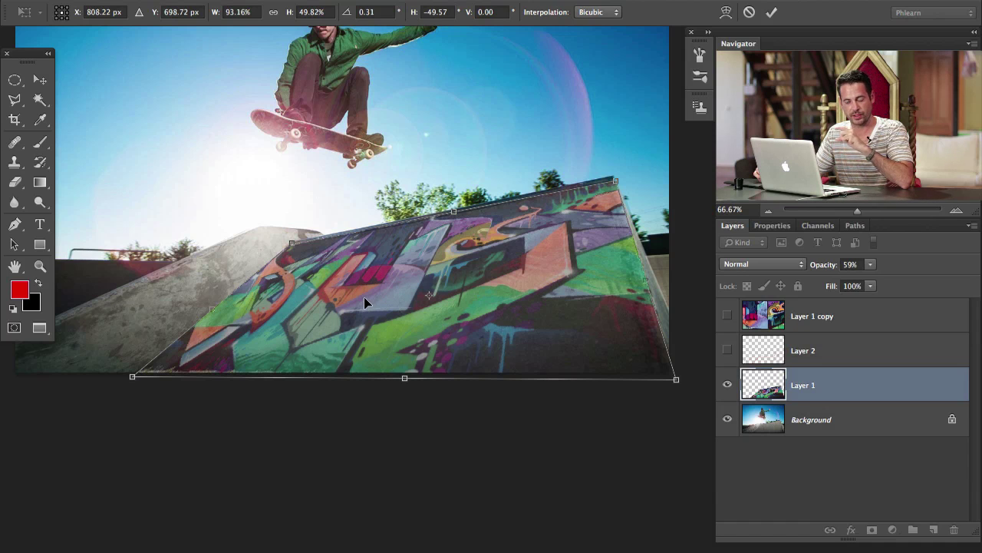
# Step: Switch the transform to Warp with the Arc Lower preset and compare its orientations, ending on vertical
pyautogui.click(726, 13)
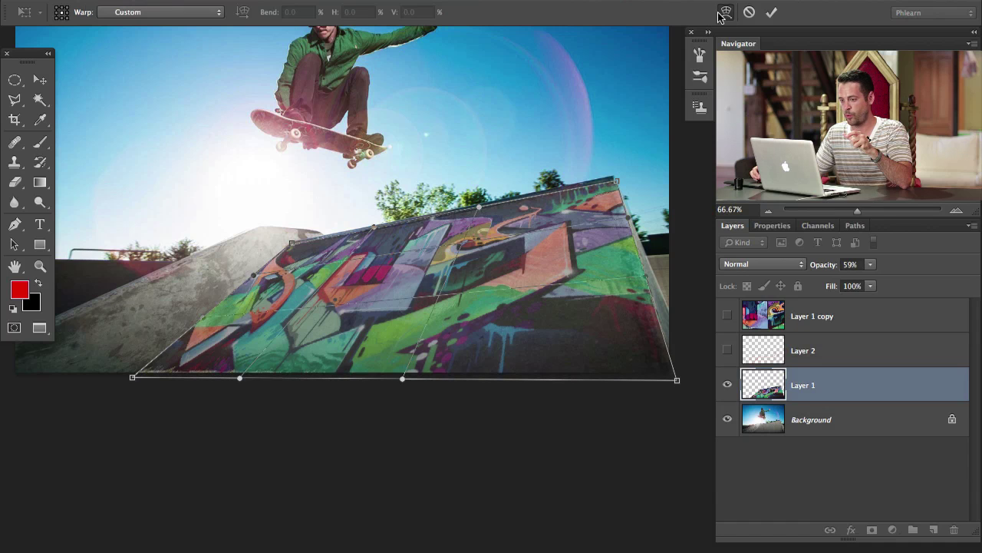
pyautogui.click(191, 13)
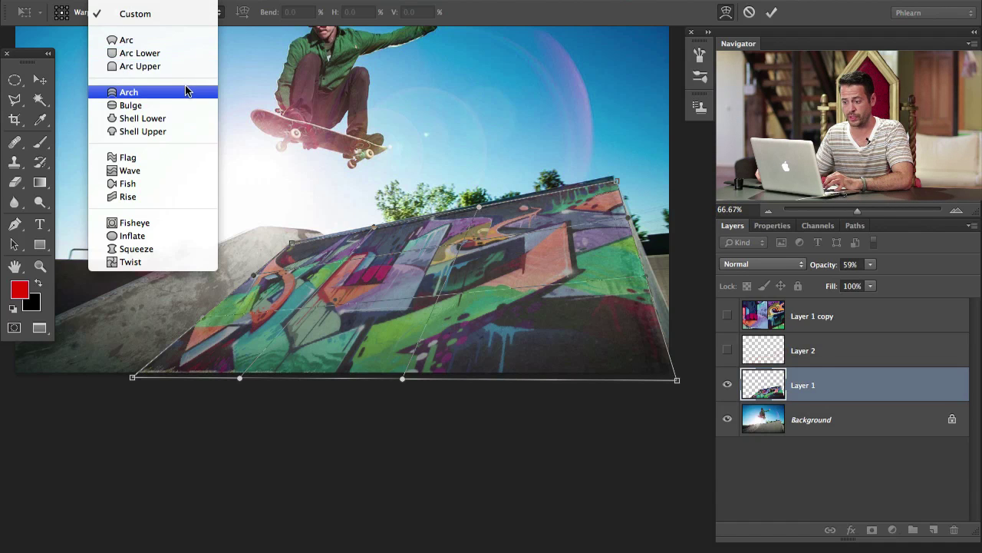
pyautogui.click(181, 53)
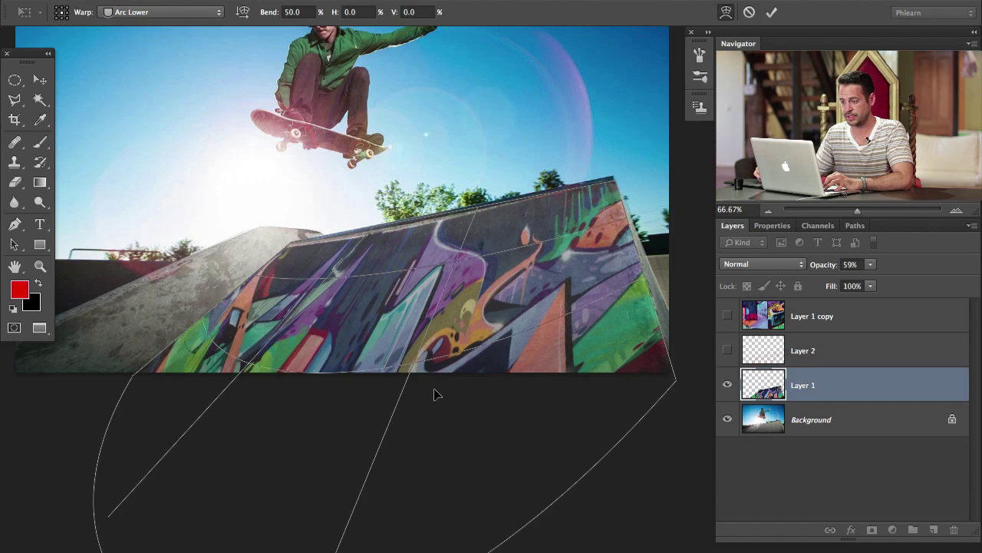
pyautogui.click(243, 13)
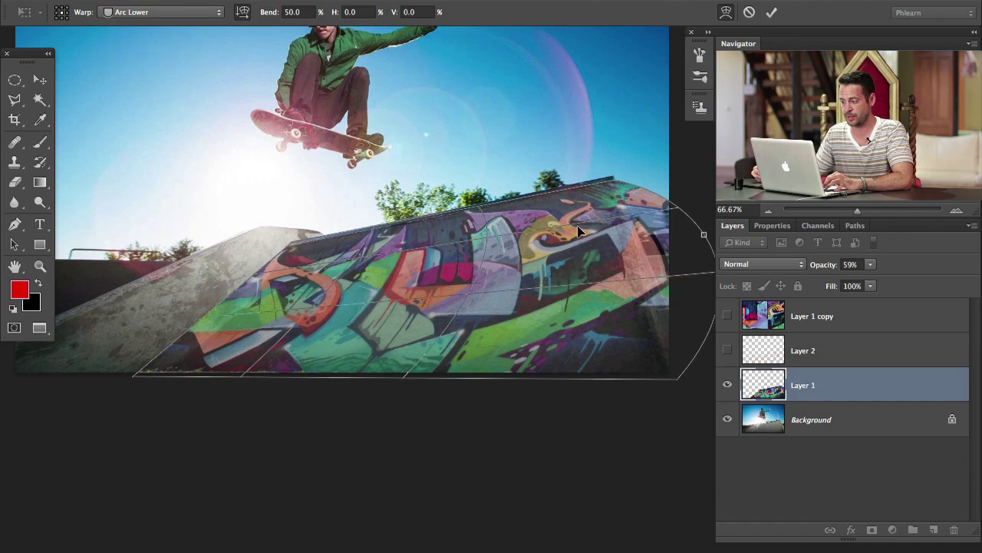
pyautogui.click(243, 13)
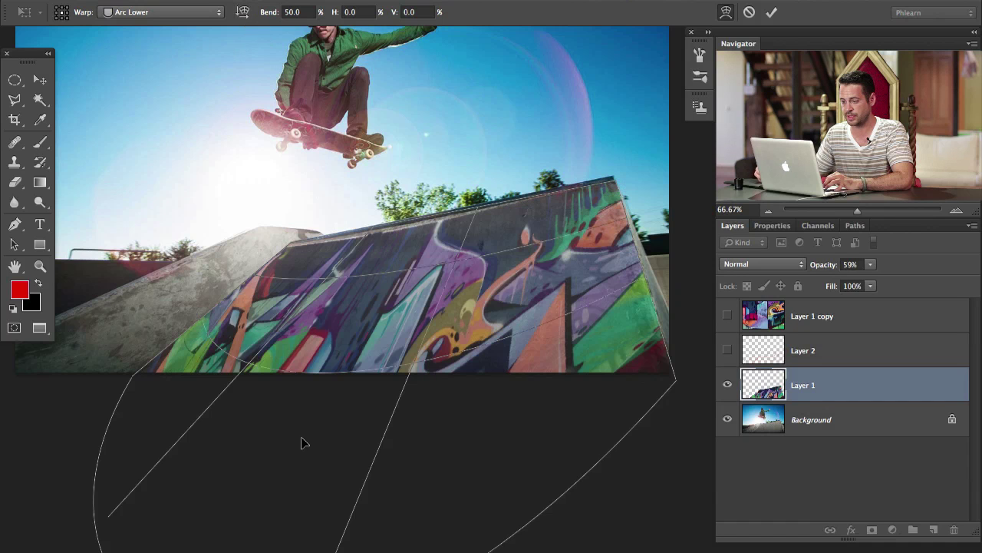
pyautogui.click(242, 12)
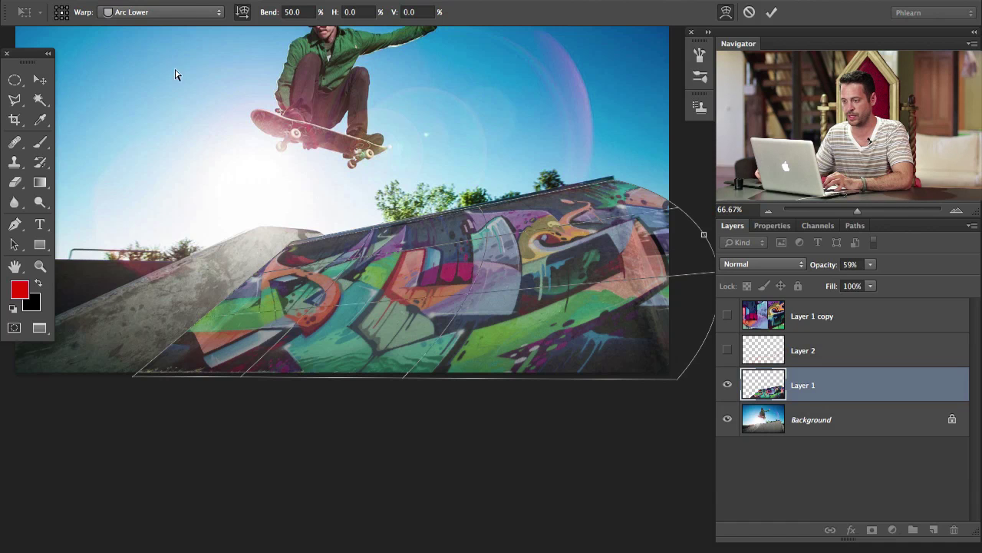
# Step: Change the warp preset to Arc Upper and compare its orientations, keeping the vertical one
pyautogui.click(170, 12)
pyautogui.click(172, 26)
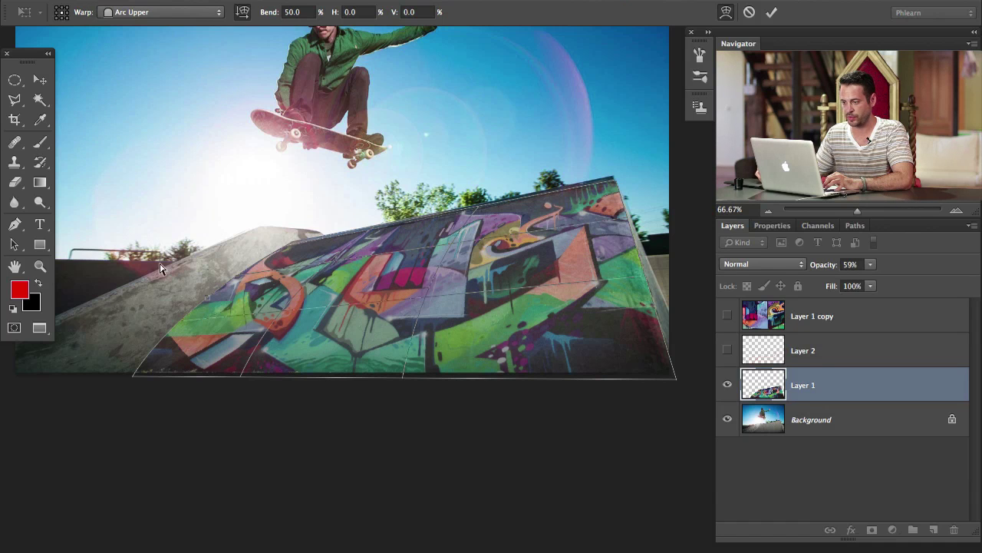
pyautogui.click(241, 12)
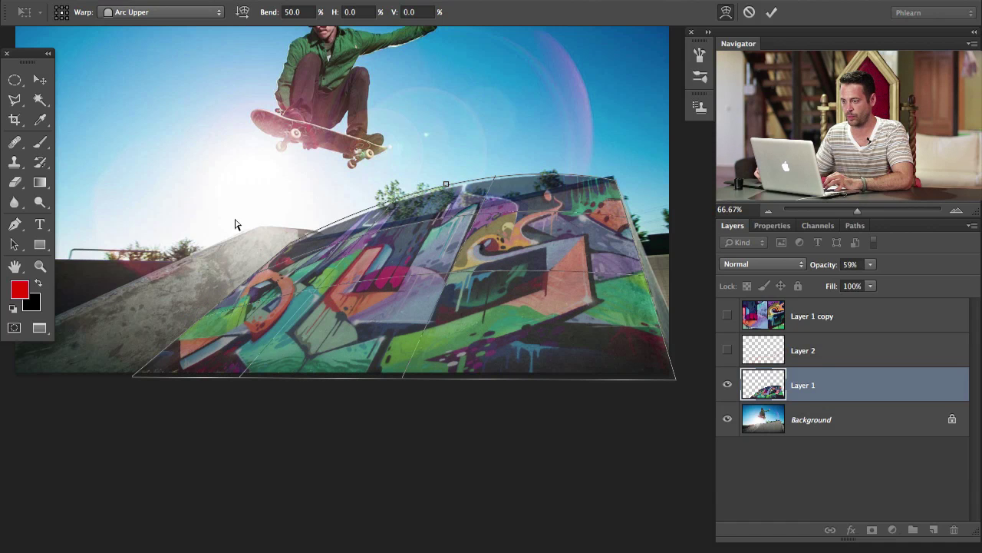
pyautogui.click(243, 12)
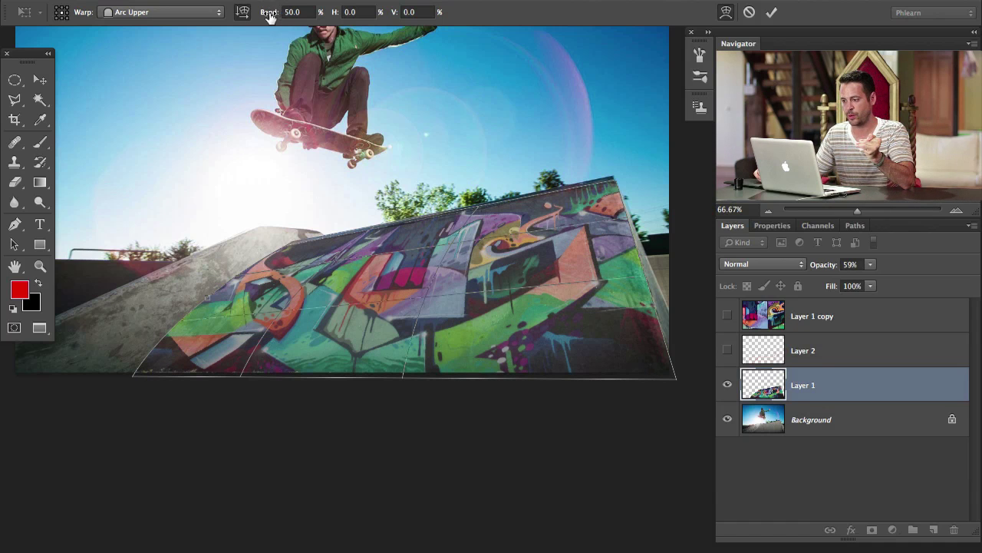
# Step: Set the Arc Upper warp's bend to -42.1% and horizontal distortion to 2.7%, and apply the transform
pyautogui.click(300, 12)
pyautogui.moveTo(301, 14); pyautogui.dragTo(342, 14)
pyautogui.moveTo(264, 15); pyautogui.dragTo(124, 28)
pyautogui.moveTo(274, 17); pyautogui.dragTo(121, 28)
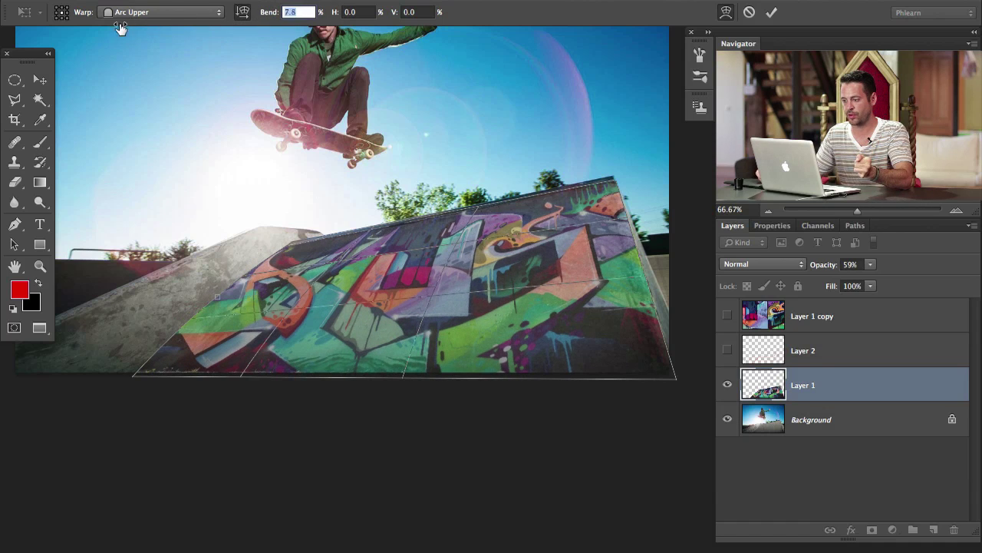
pyautogui.moveTo(274, 17); pyautogui.dragTo(154, 26)
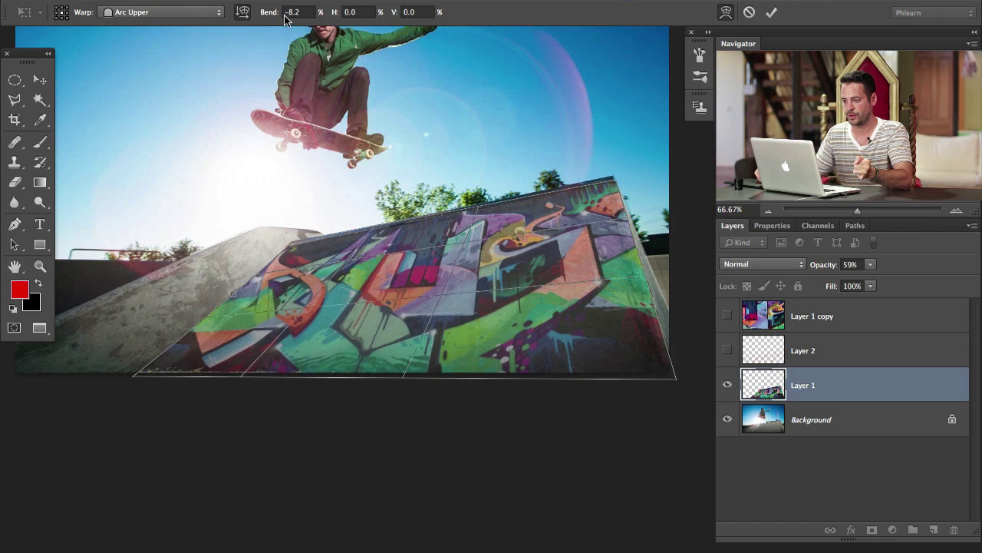
pyautogui.moveTo(262, 12); pyautogui.dragTo(175, 18)
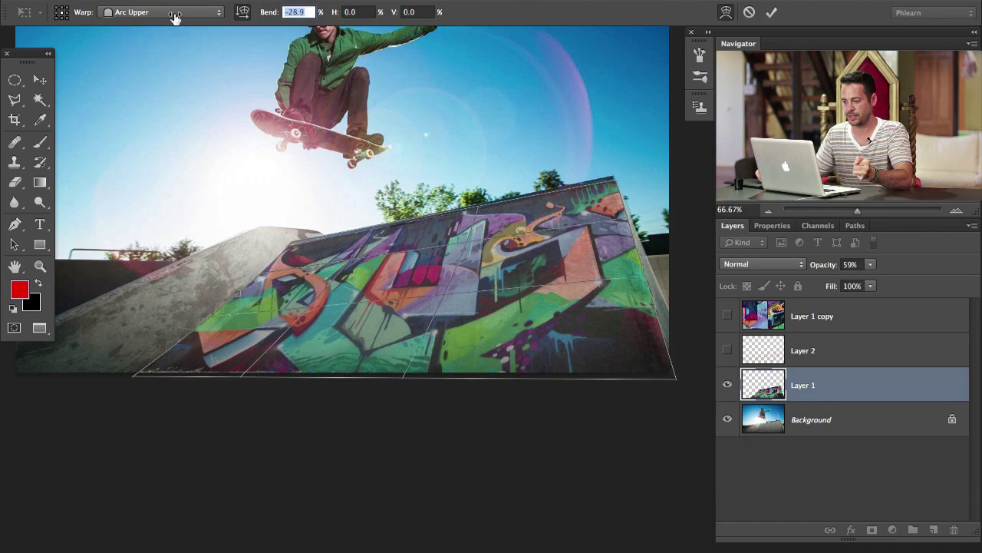
pyautogui.moveTo(268, 12); pyautogui.dragTo(139, 27)
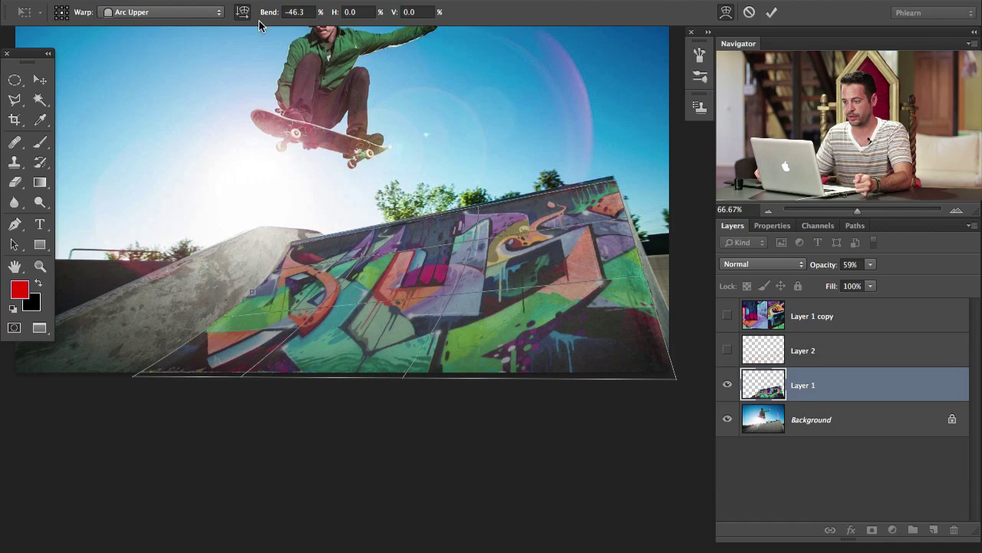
pyautogui.moveTo(261, 16); pyautogui.dragTo(284, 18)
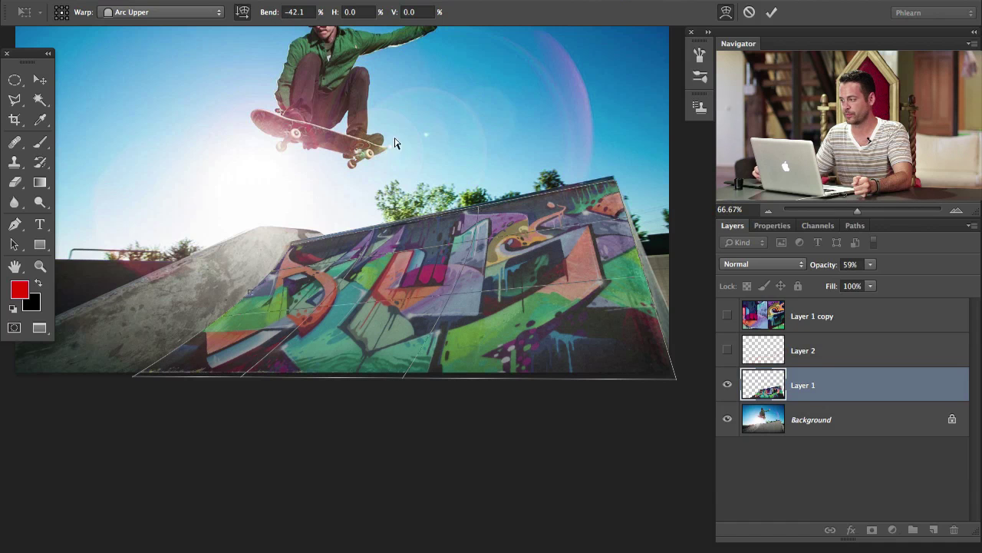
pyautogui.moveTo(335, 12); pyautogui.dragTo(343, 14)
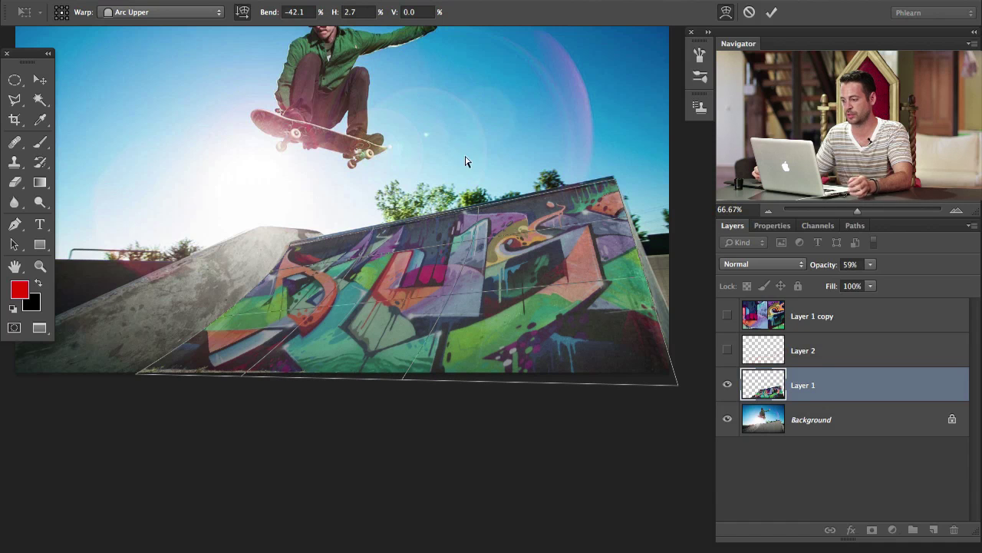
pyautogui.click(771, 12)
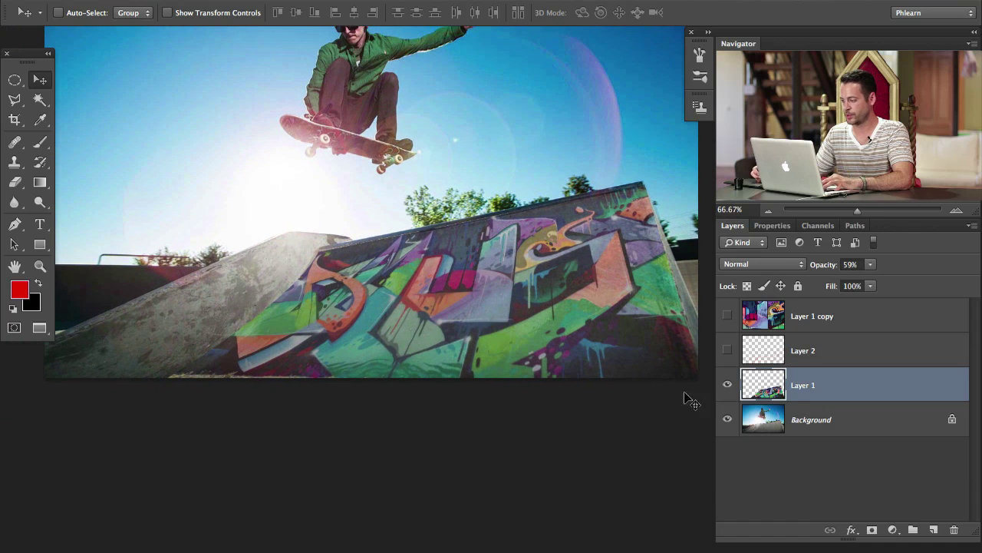
# Step: Compare the ramp with and without the warped graffiti by hiding and showing Layer 1, leaving it shown
pyautogui.click(727, 384)
pyautogui.click(728, 384)
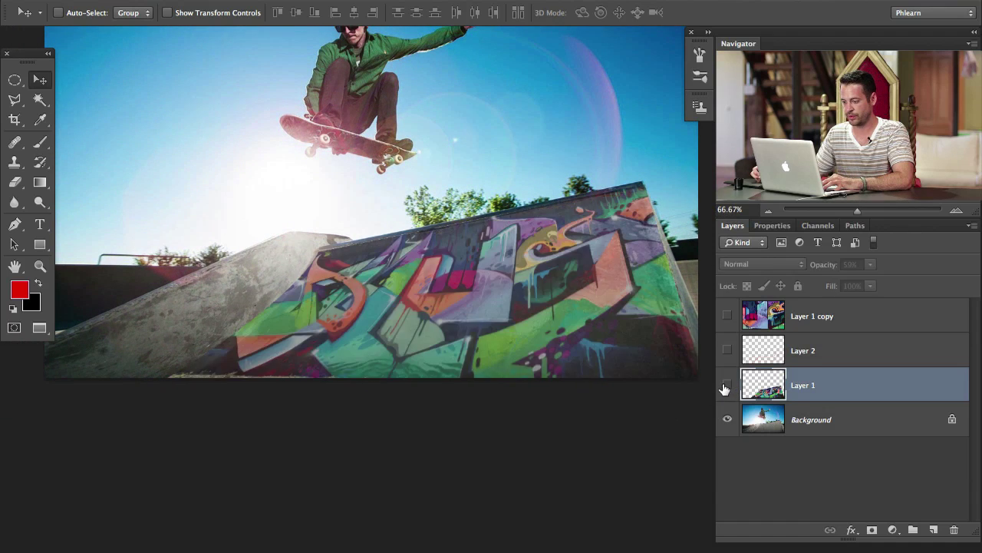
pyautogui.click(728, 384)
pyautogui.click(727, 385)
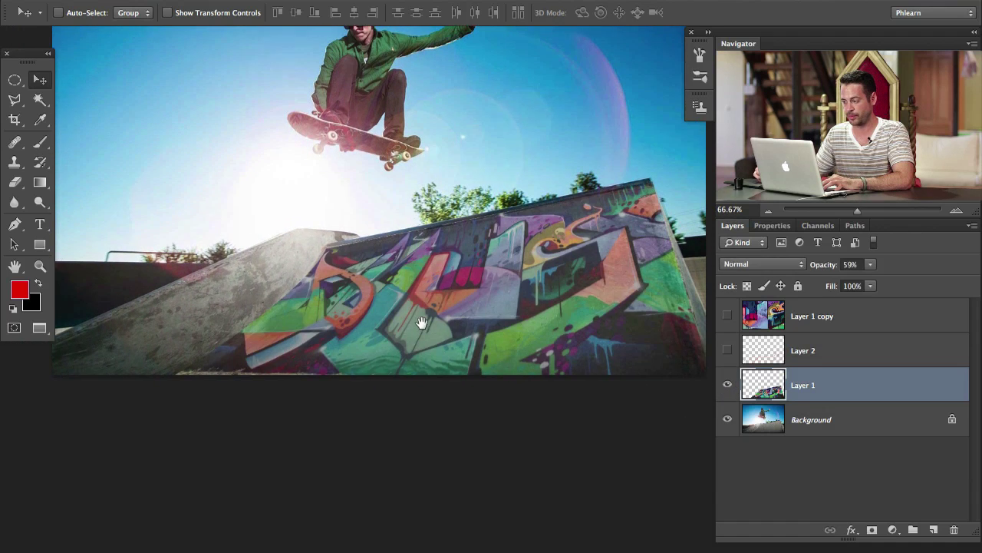
# Step: Lower Layer 1's opacity to 29% and reshape the graffiti's lower-left side with a custom warp to follow the ramp's curved edge
pyautogui.moveTo(827, 265); pyautogui.dragTo(805, 265)
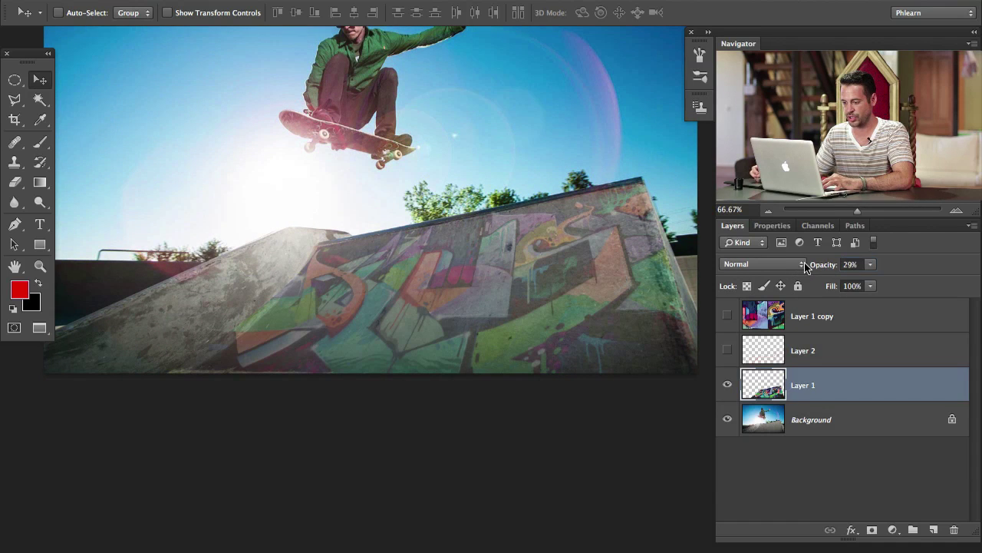
pyautogui.press('super+plus')
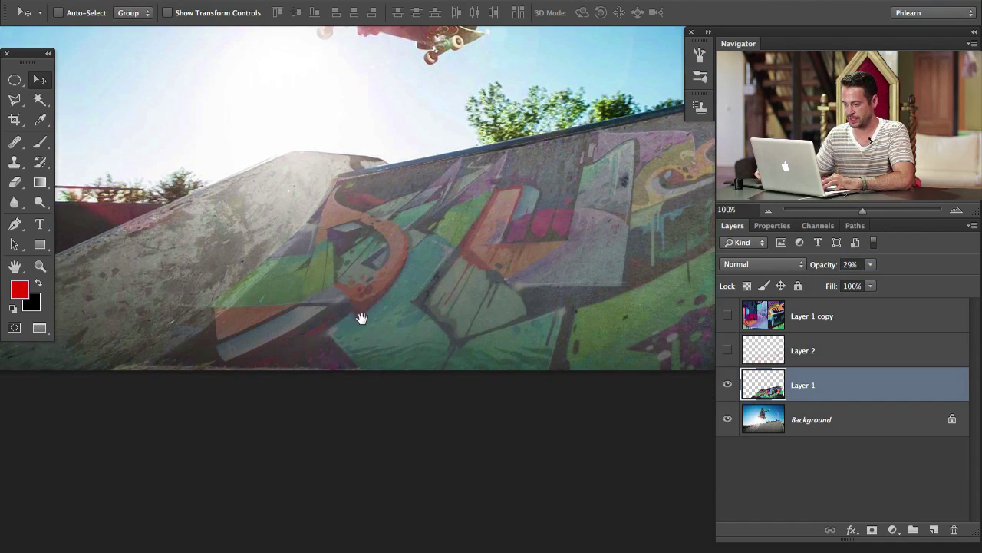
pyautogui.press('super+t')
pyautogui.rightClick(277, 298)
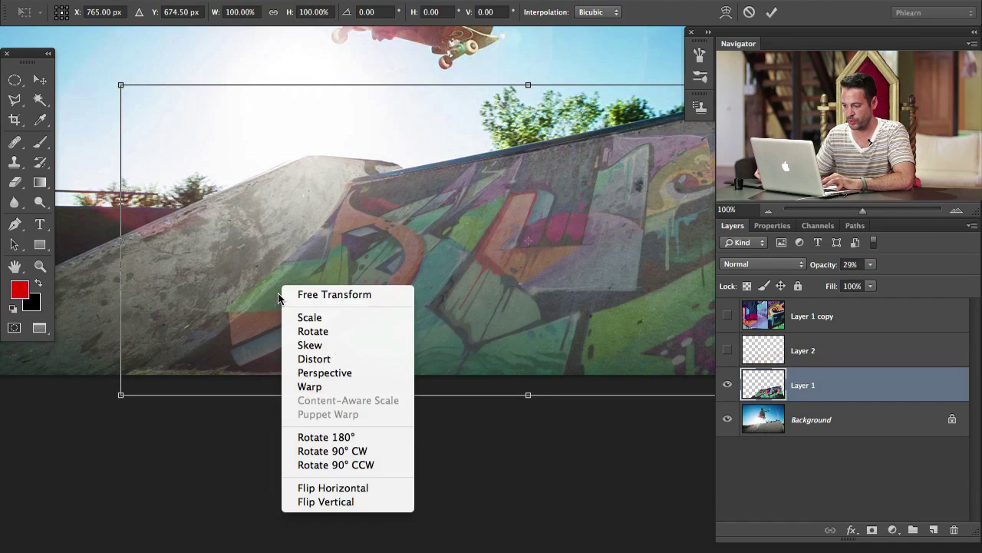
pyautogui.click(338, 386)
pyautogui.moveTo(181, 366); pyautogui.dragTo(210, 345)
pyautogui.moveTo(357, 146); pyautogui.dragTo(351, 140)
pyautogui.moveTo(320, 290); pyautogui.dragTo(386, 263)
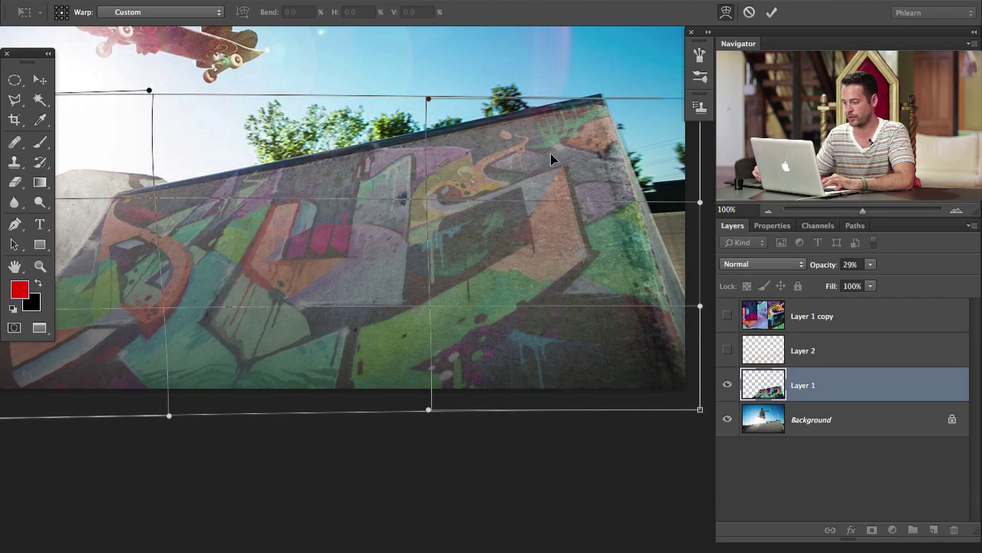
pyautogui.moveTo(550, 159); pyautogui.dragTo(374, 178)
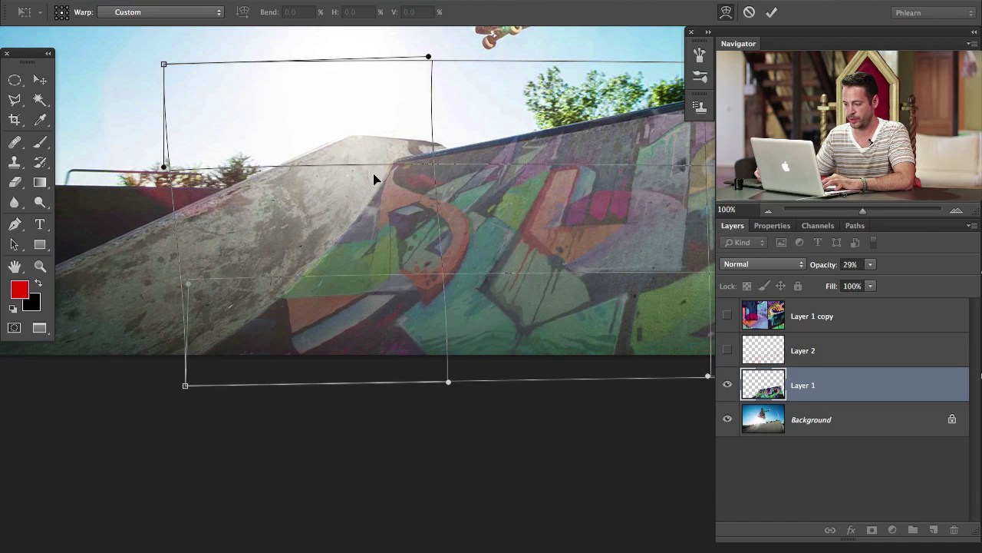
pyautogui.click(771, 12)
# Step: Compare the ramp with and without the rewarped graffiti by hiding and showing Layer 1, leaving it shown
pyautogui.press('super+minus')
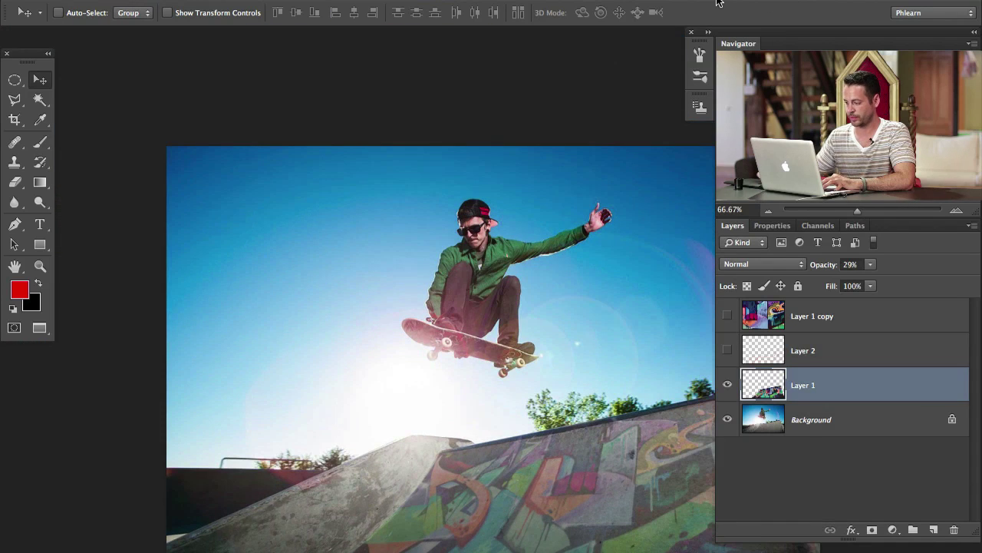
pyautogui.moveTo(635, 435); pyautogui.dragTo(490, 292)
pyautogui.click(727, 384)
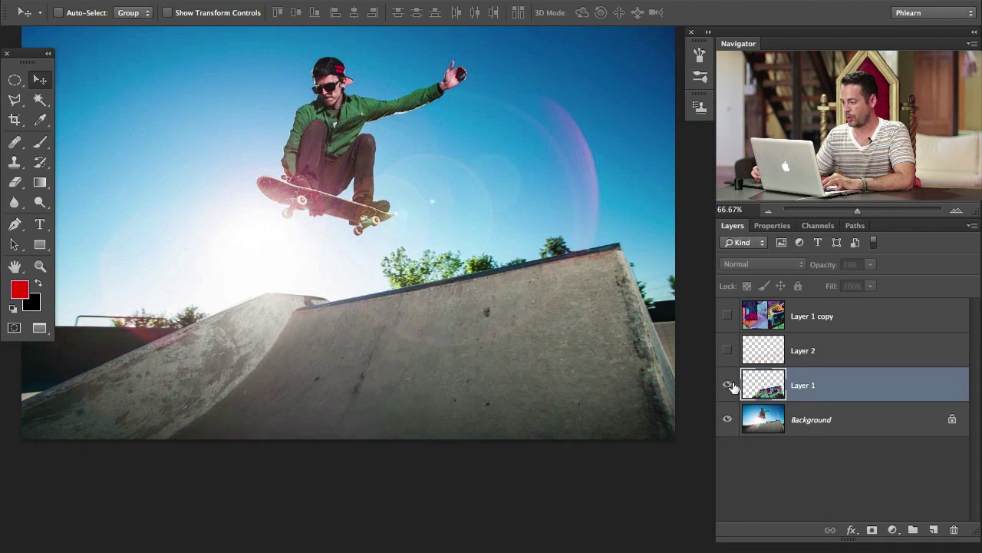
pyautogui.click(727, 384)
# Step: Set the graffiti layer's opacity to 100%
pyautogui.moveTo(825, 265); pyautogui.dragTo(883, 265)
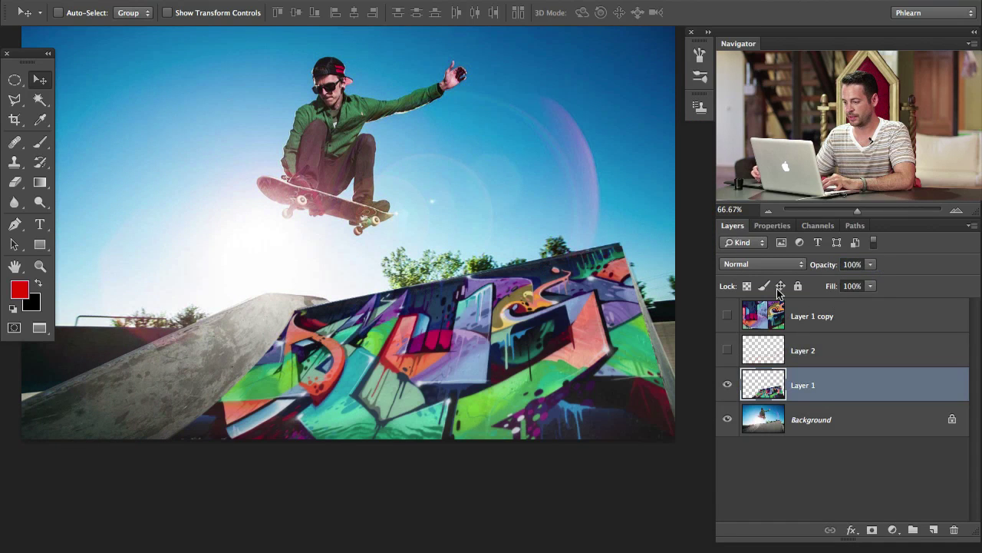
pyautogui.moveTo(647, 352); pyautogui.dragTo(616, 299)
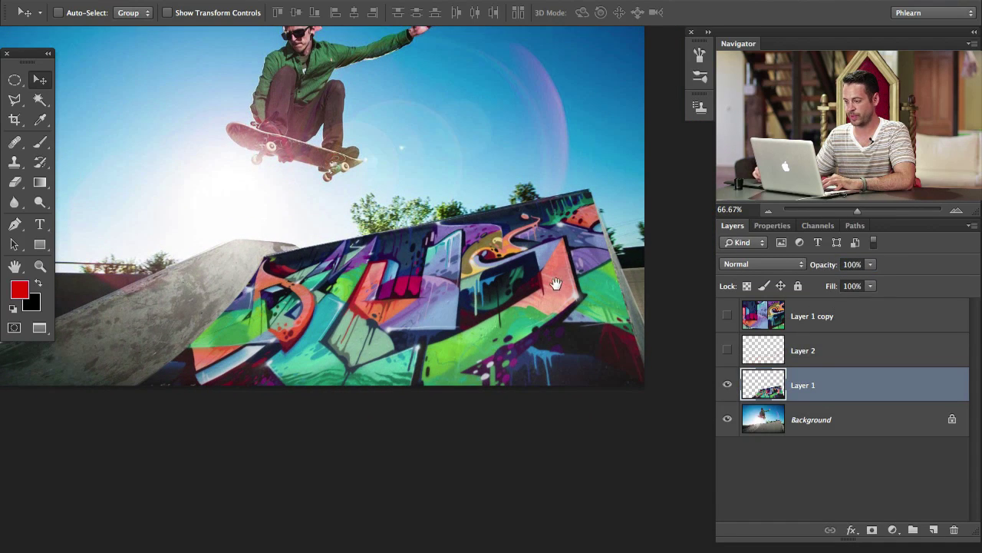
pyautogui.moveTo(556, 284); pyautogui.dragTo(611, 362)
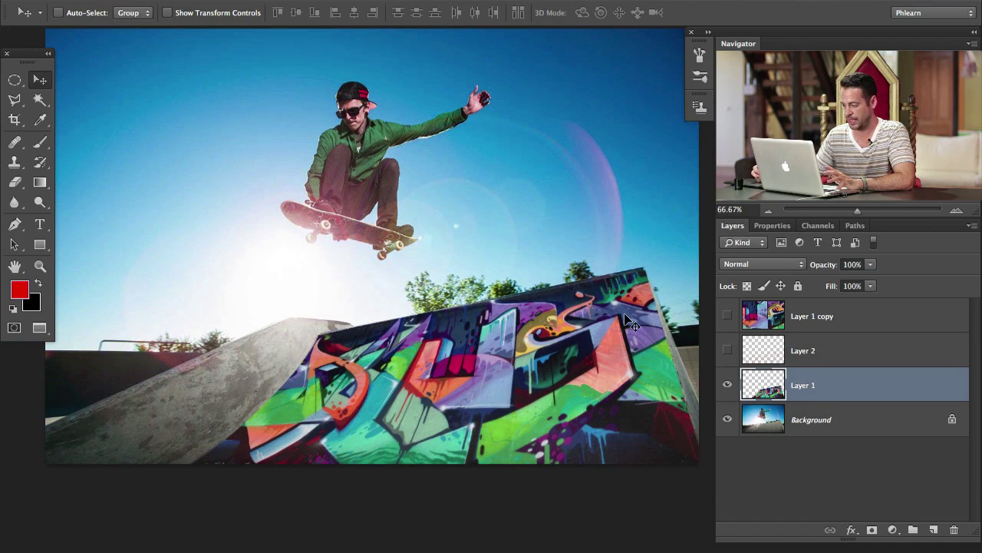
# Step: Hide Layer 1, add a blank layer above it, and switch to the Brush tool
pyautogui.click(728, 386)
pyautogui.moveTo(516, 360); pyautogui.dragTo(554, 348)
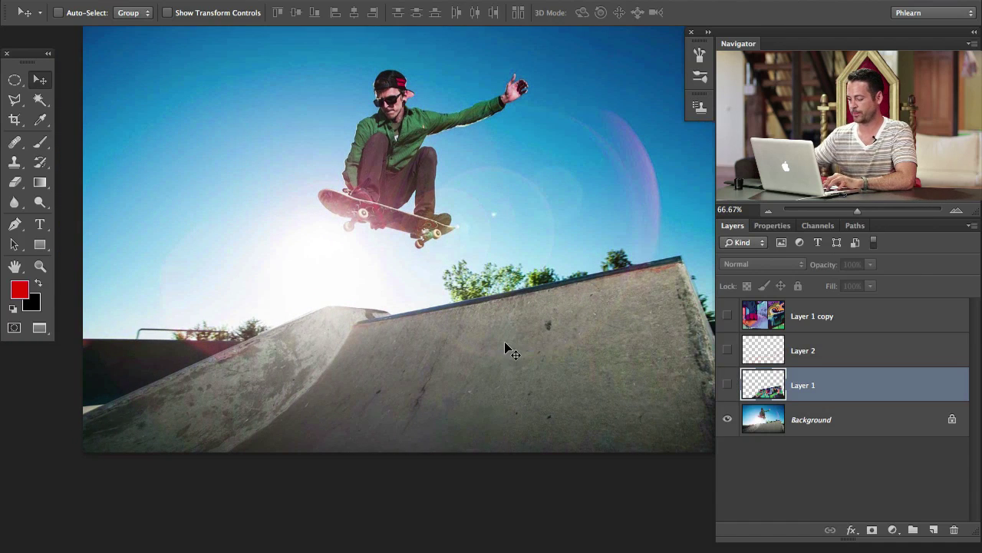
pyautogui.press('super+shift+alt+n')
pyautogui.press('b')
pyautogui.scroll(3, 407, 176)
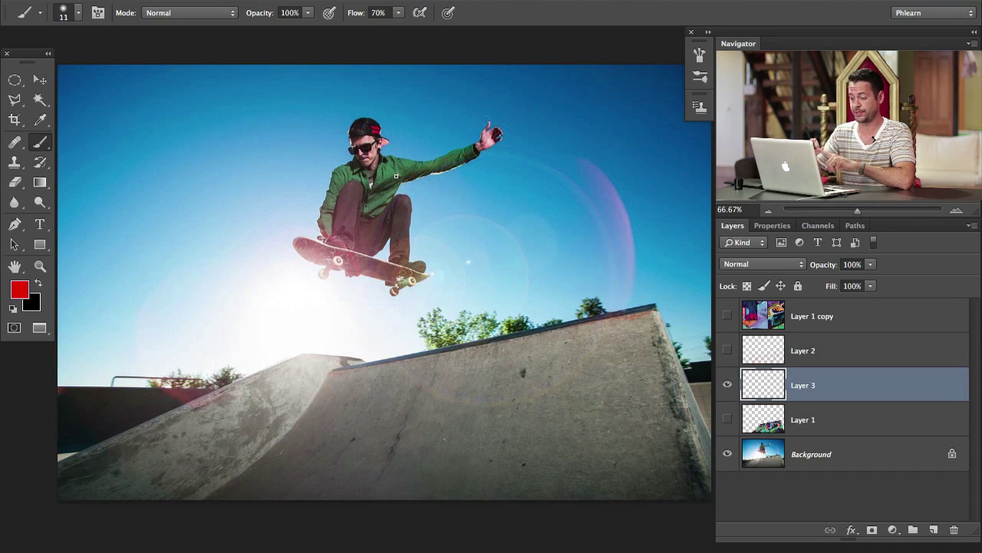
# Step: Sample the sky's blue, paint a test patch of it beside the skateboarder, and inspect the colour in the Color Picker
pyautogui.keyDown('alt'); pyautogui.click(167, 128); pyautogui.keyUp('alt')
pyautogui.moveTo(216, 161)
pyautogui.mouseDown()
pyautogui.moveTo(195, 169)
pyautogui.moveTo(230, 180)
pyautogui.mouseUp()
pyautogui.moveTo(211, 145); pyautogui.dragTo(197, 151)
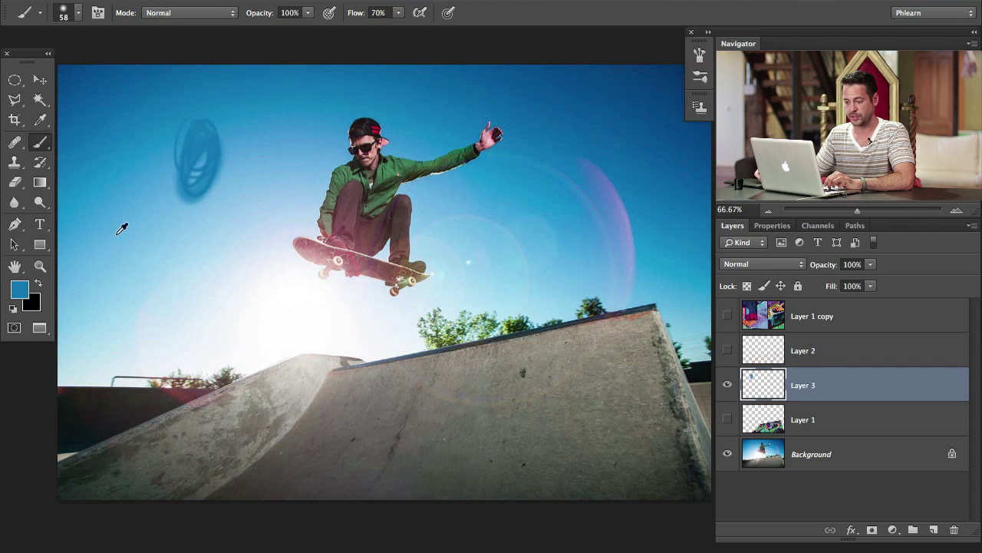
pyautogui.click(28, 292)
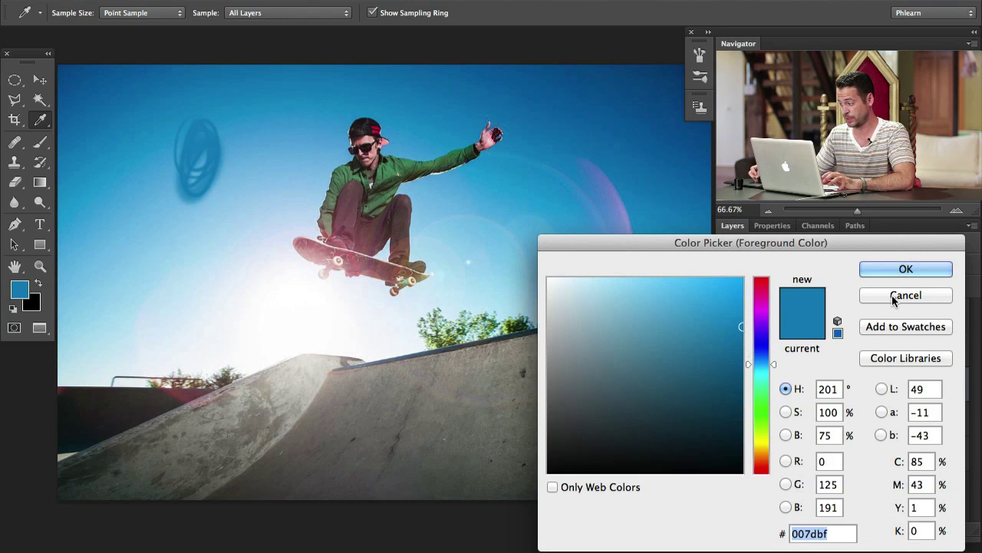
pyautogui.press('Return')
# Step: Paint test patches on the ramp with colours sampled from its light and darker concrete, overlapping the two colours for comparison
pyautogui.keyDown('alt'); pyautogui.click(584, 409); pyautogui.keyUp('alt')
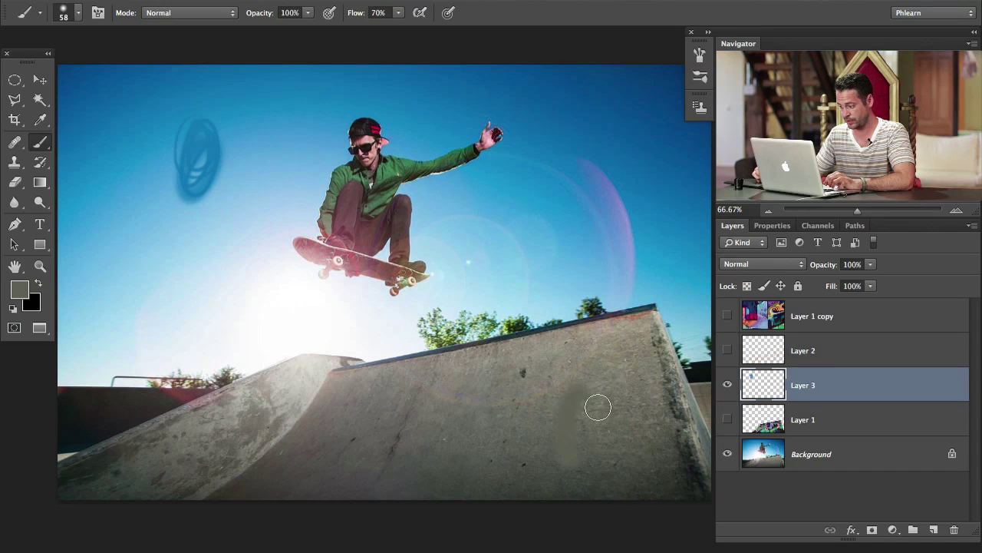
pyautogui.moveTo(597, 406)
pyautogui.mouseDown()
pyautogui.moveTo(578, 449)
pyautogui.moveTo(591, 380)
pyautogui.moveTo(569, 431)
pyautogui.mouseUp()
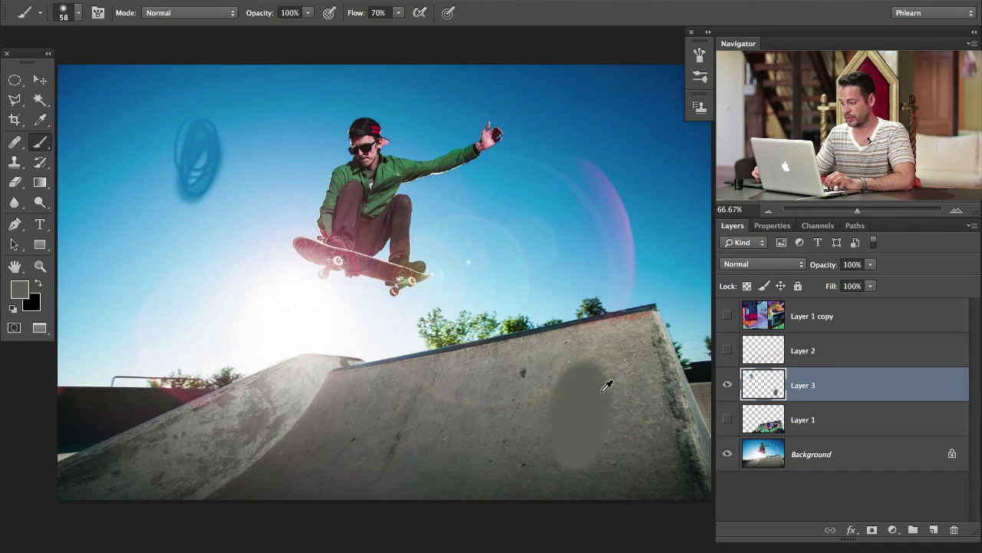
pyautogui.keyDown('alt'); pyautogui.click(317, 443); pyautogui.keyUp('alt')
pyautogui.moveTo(278, 443)
pyautogui.mouseDown()
pyautogui.moveTo(268, 463)
pyautogui.moveTo(284, 430)
pyautogui.moveTo(276, 446)
pyautogui.mouseUp()
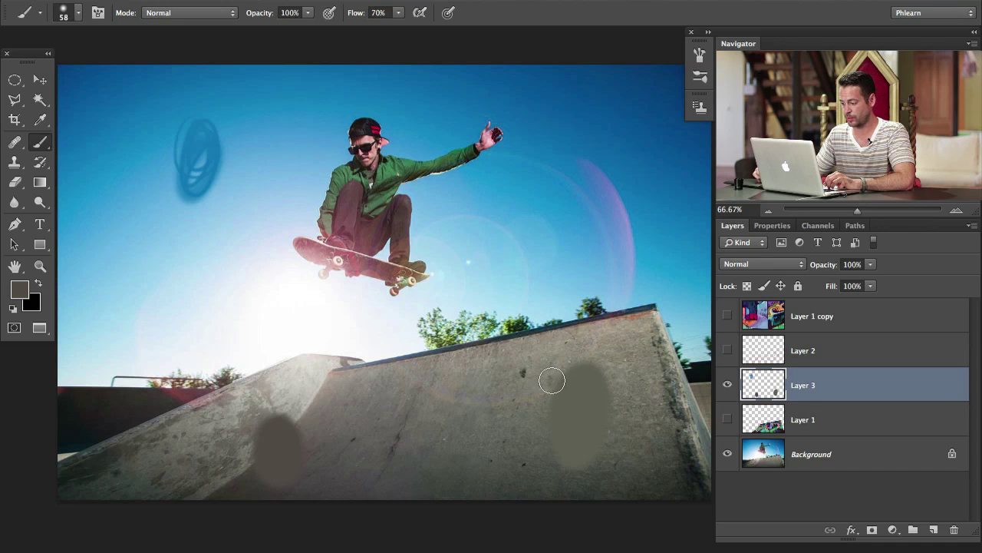
pyautogui.moveTo(552, 380)
pyautogui.mouseDown()
pyautogui.moveTo(529, 453)
pyautogui.moveTo(528, 357)
pyautogui.mouseUp()
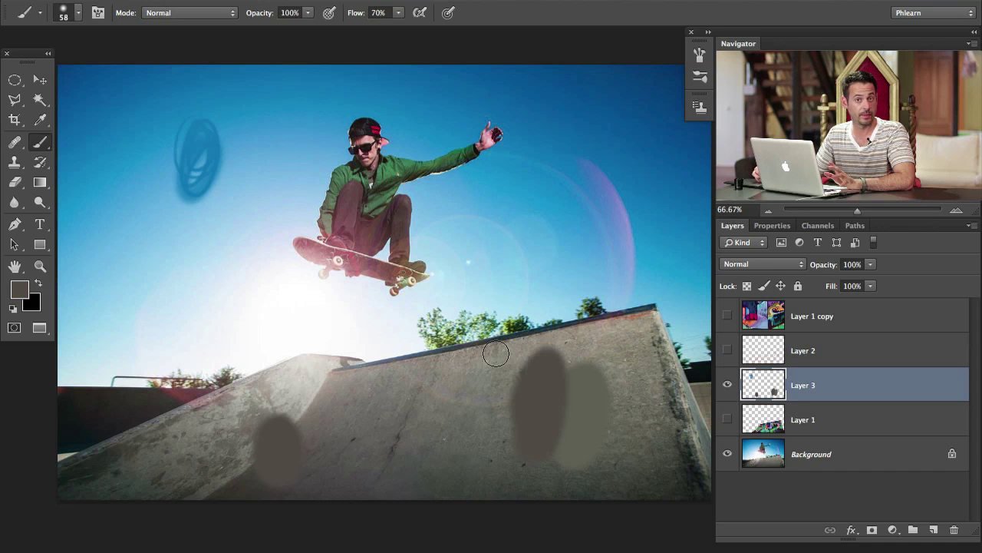
# Step: Hide the test-paint Layer 3, show Layer 1 again, and make Layer 1 active
pyautogui.click(726, 385)
pyautogui.click(727, 419)
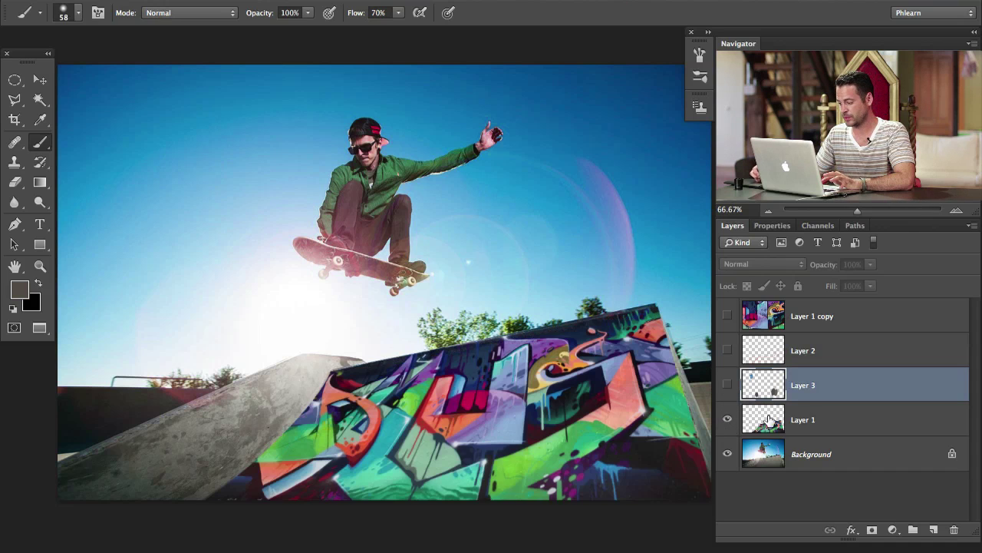
pyautogui.click(775, 424)
# Step: Add a Brightness/Contrast adjustment layer above Layer 1 and clip it to the graffiti
pyautogui.click(892, 529)
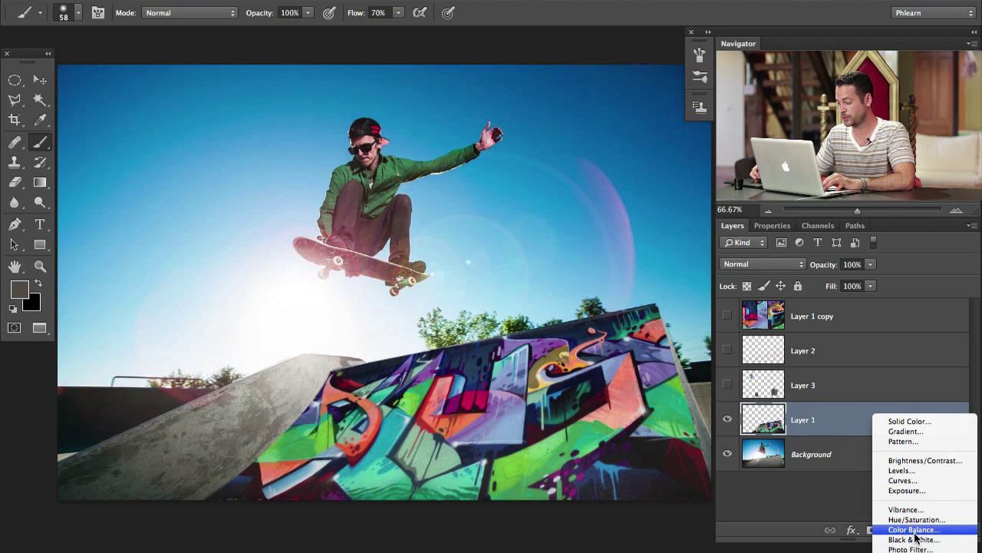
pyautogui.click(920, 459)
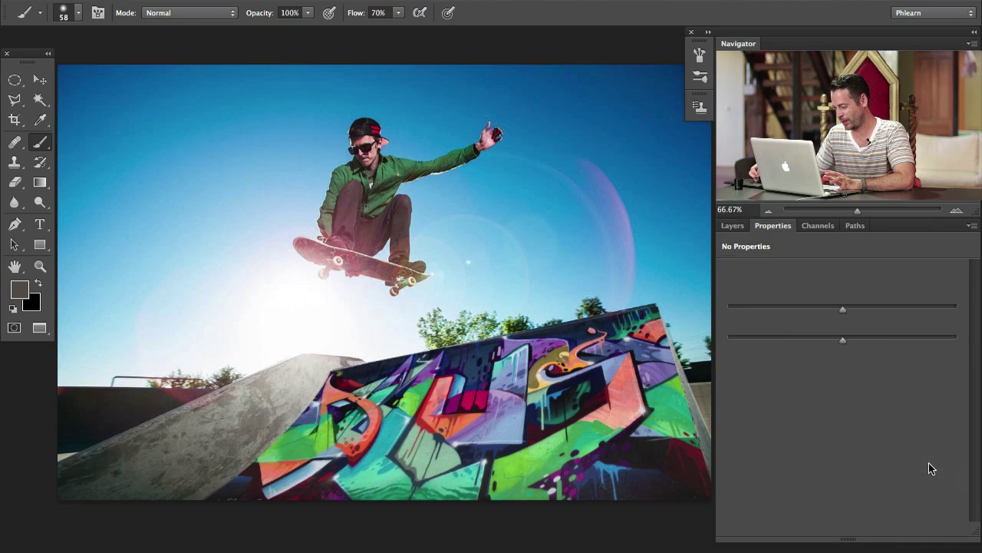
pyautogui.click(732, 225)
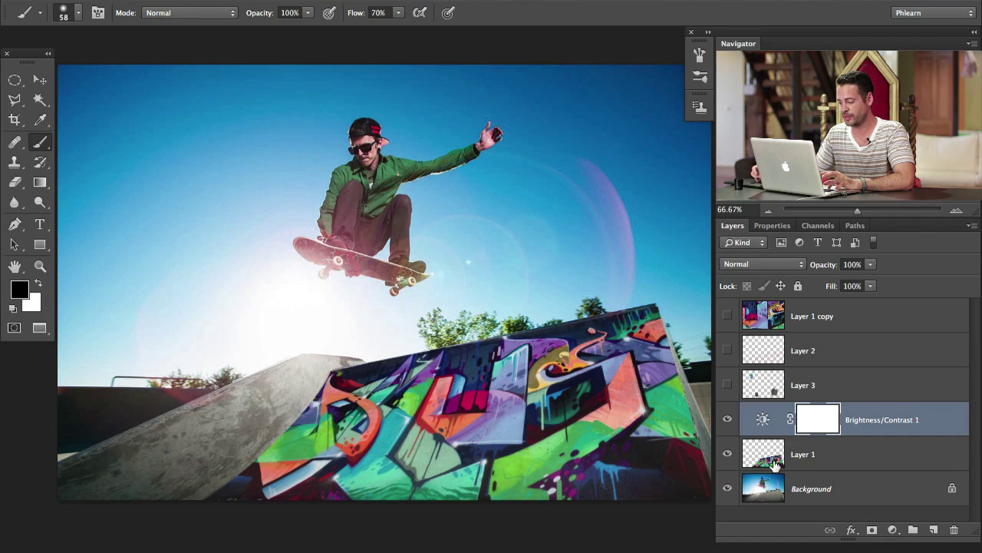
pyautogui.rightClick(935, 413)
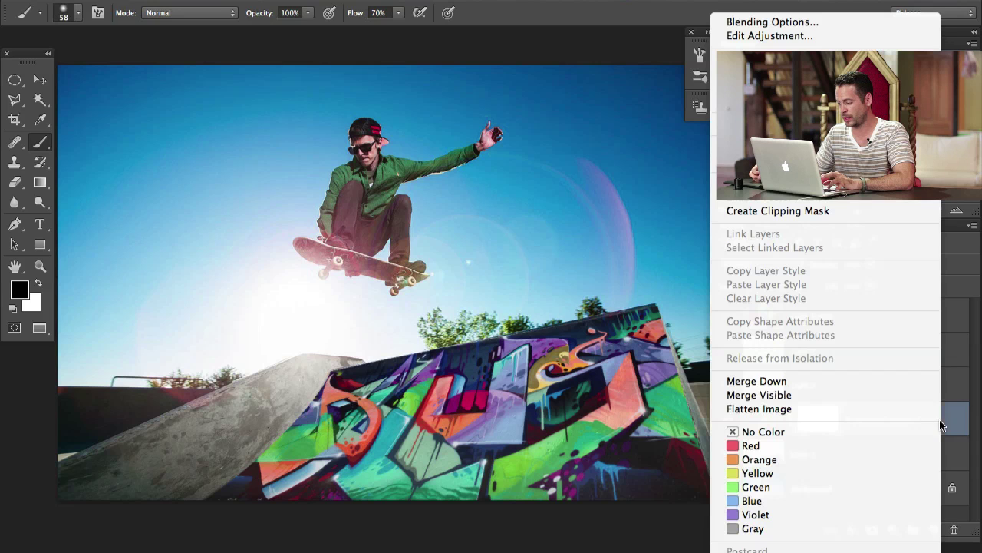
pyautogui.click(815, 210)
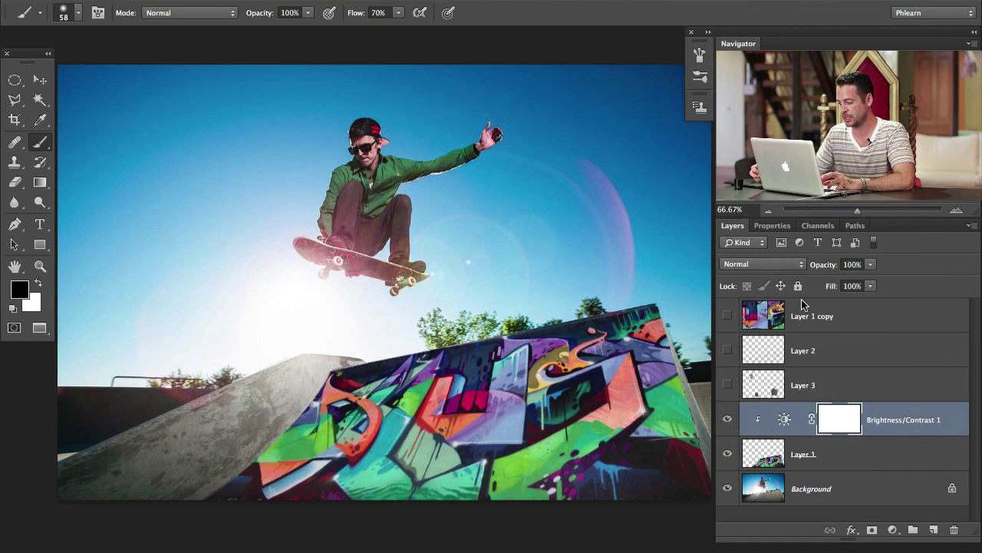
# Step: Examine the bare concrete's tones against the graffiti by toggling Layer 1's visibility, leaving it shown
pyautogui.click(727, 456)
pyautogui.click(728, 456)
pyautogui.click(728, 456)
pyautogui.click(727, 456)
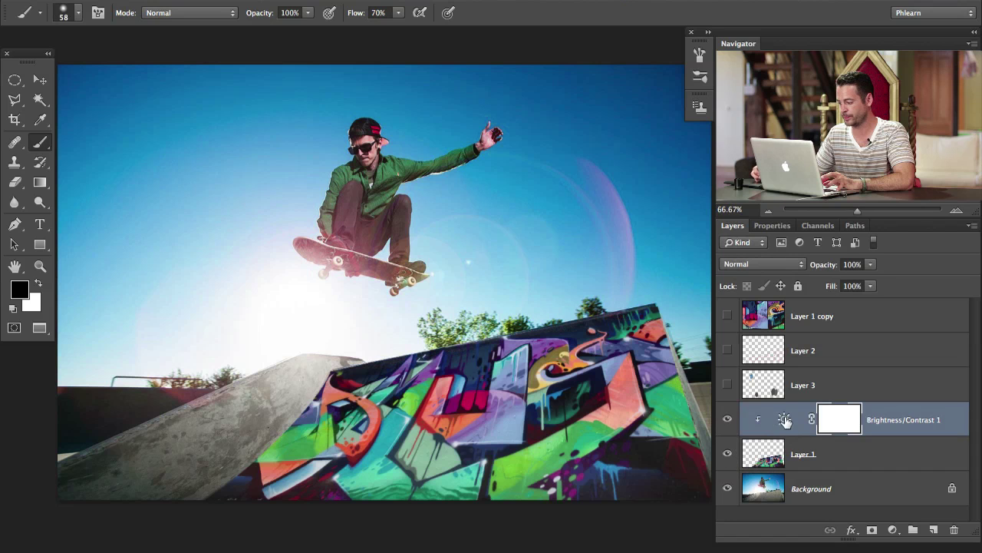
# Step: Set the clipped Brightness/Contrast adjustment to contrast -50 and brightness -10
pyautogui.click(785, 419)
pyautogui.moveTo(843, 340); pyautogui.dragTo(730, 338)
pyautogui.moveTo(843, 307); pyautogui.dragTo(907, 311)
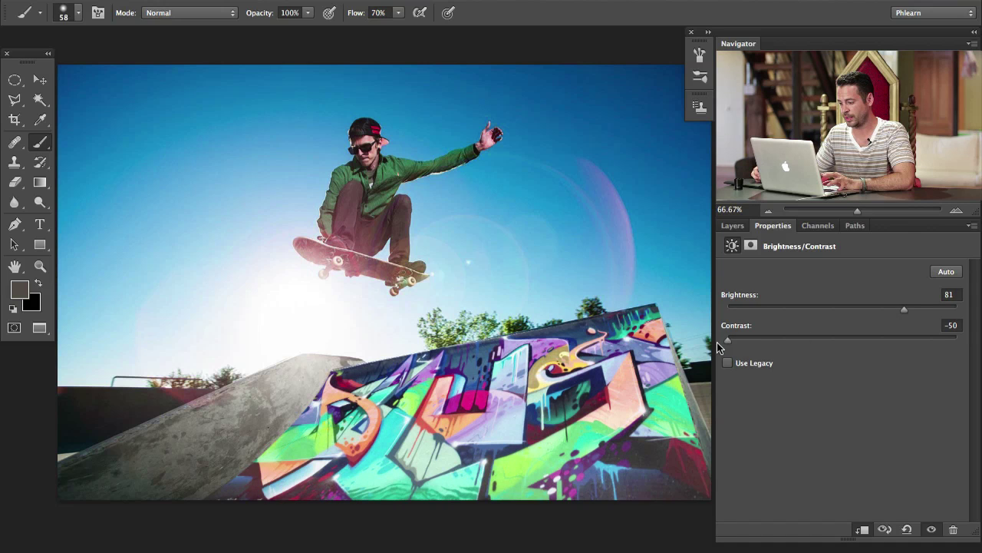
pyautogui.moveTo(906, 311); pyautogui.dragTo(833, 302)
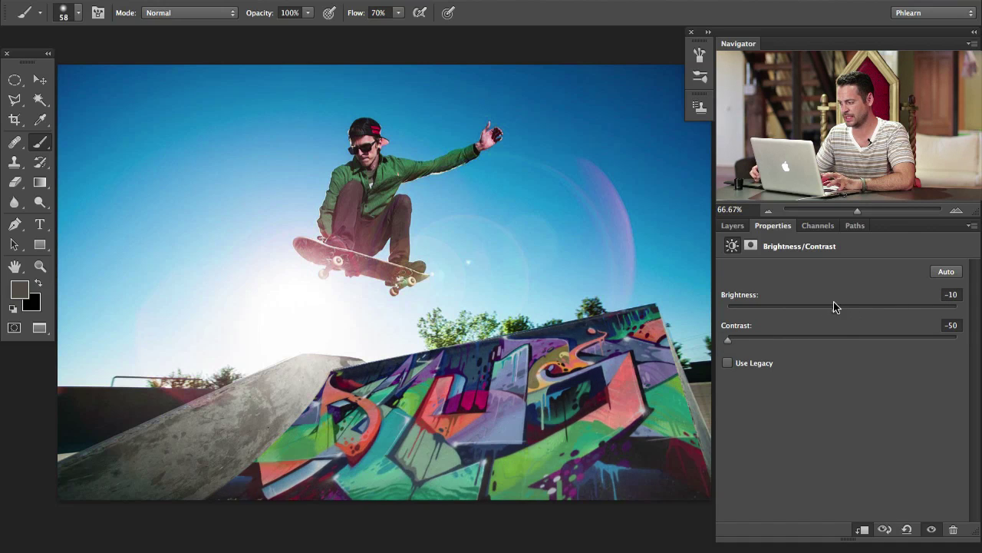
# Step: Compare the graffiti with and without the Brightness/Contrast adjustment by toggling its visibility, leaving it on
pyautogui.click(732, 226)
pyautogui.click(728, 415)
pyautogui.click(727, 418)
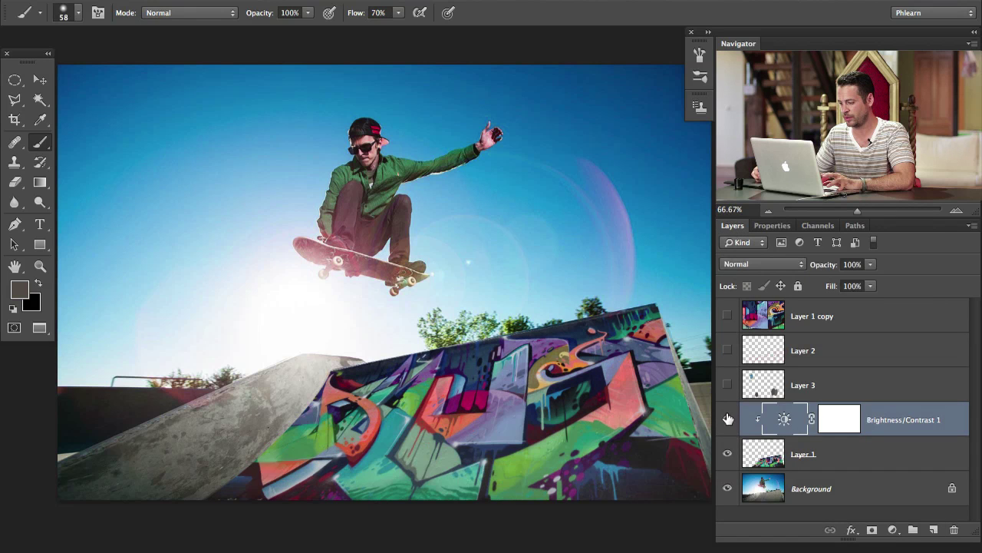
pyautogui.click(728, 419)
pyautogui.click(727, 418)
pyautogui.click(728, 418)
pyautogui.click(728, 419)
pyautogui.click(727, 419)
pyautogui.click(728, 419)
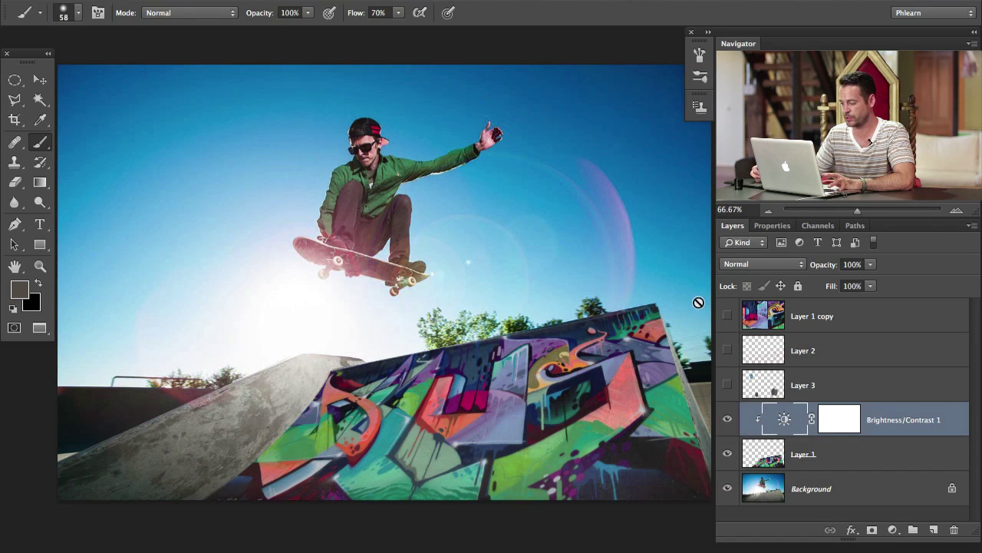
# Step: Compare the toned-down graffiti with the bare concrete ramp by toggling Layer 1's visibility, leaving it shown
pyautogui.click(727, 454)
pyautogui.click(728, 454)
pyautogui.click(727, 455)
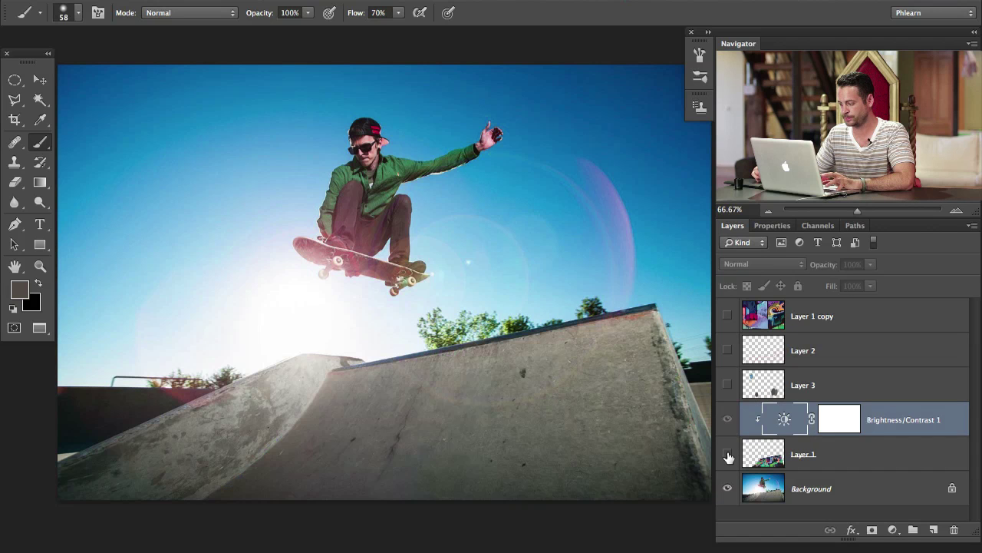
pyautogui.click(727, 454)
pyautogui.click(728, 455)
pyautogui.click(728, 454)
pyautogui.click(728, 454)
pyautogui.click(728, 454)
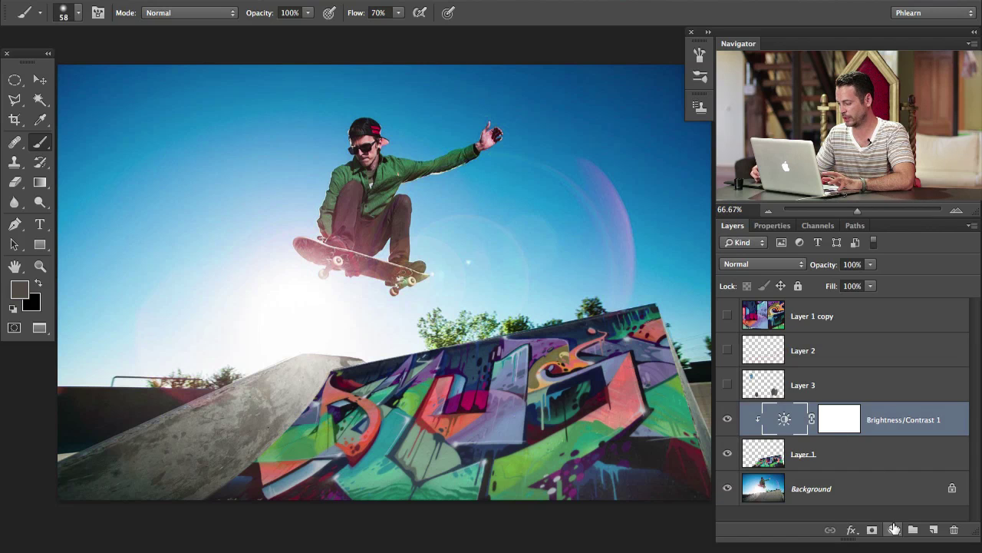
# Step: Add a Curves adjustment clipped to the graffiti, and shape its RGB curve to lift the shadows and darken the highlights
pyautogui.click(894, 529)
pyautogui.click(907, 513)
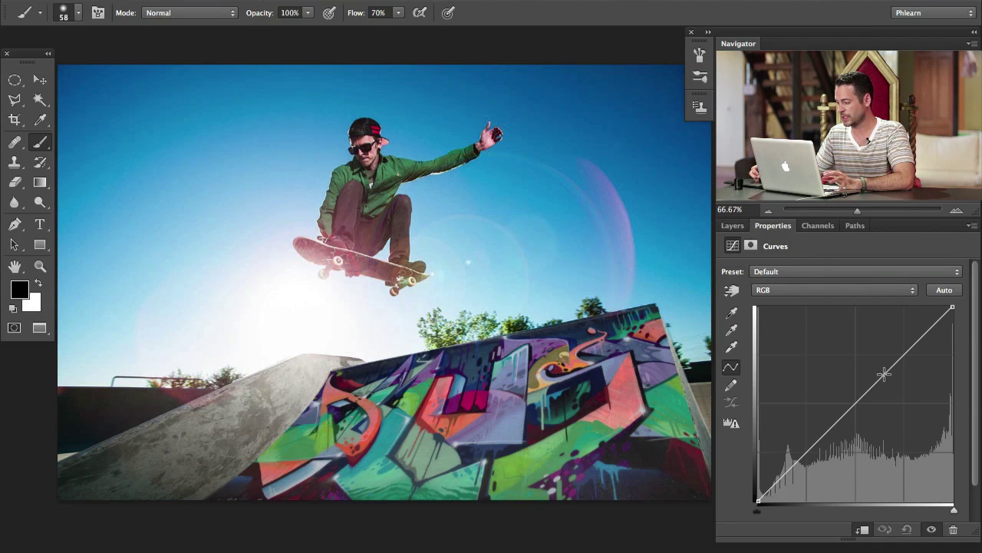
pyautogui.moveTo(887, 372); pyautogui.dragTo(907, 387)
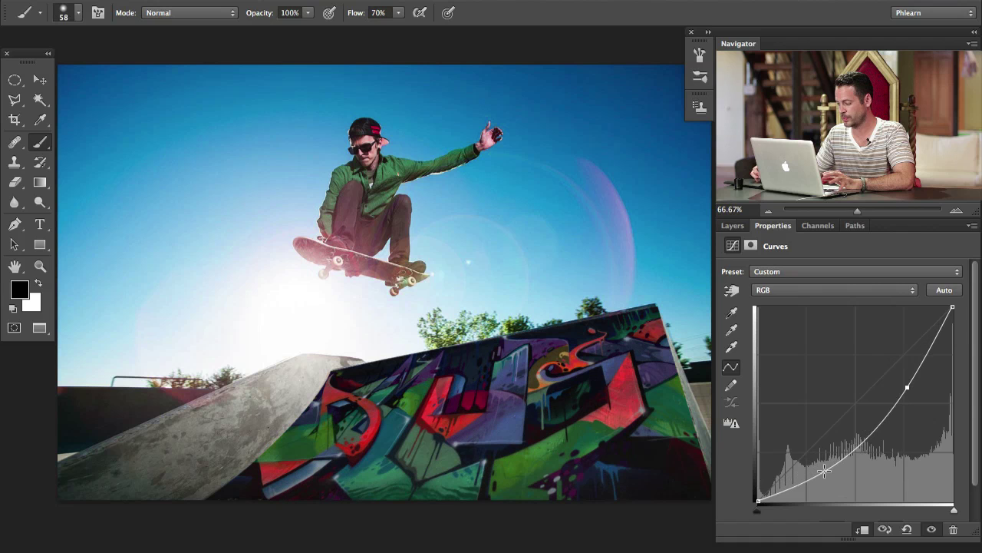
pyautogui.moveTo(824, 470); pyautogui.dragTo(808, 438)
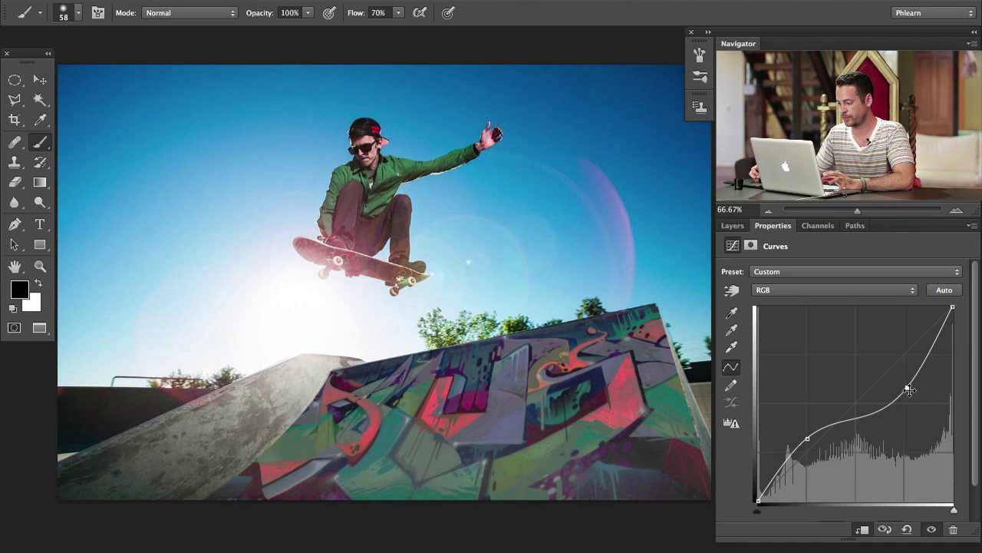
pyautogui.moveTo(909, 390); pyautogui.dragTo(907, 376)
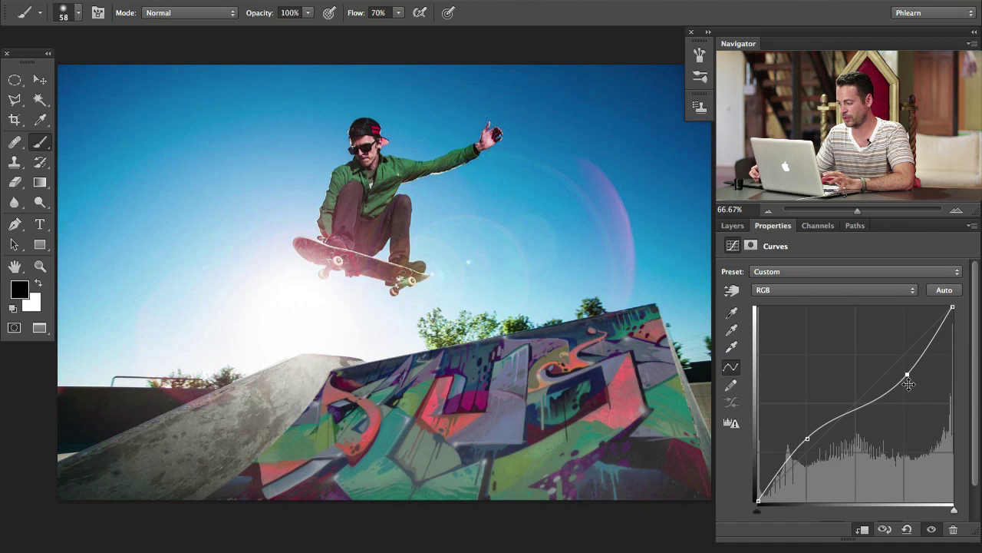
# Step: Remove the midpoints from the RGB curve, raise its black point and lower its white point to flatten the graffiti's contrast
pyautogui.press('BackSpace')
pyautogui.moveTo(808, 440); pyautogui.dragTo(756, 479)
pyautogui.moveTo(953, 308); pyautogui.dragTo(964, 324)
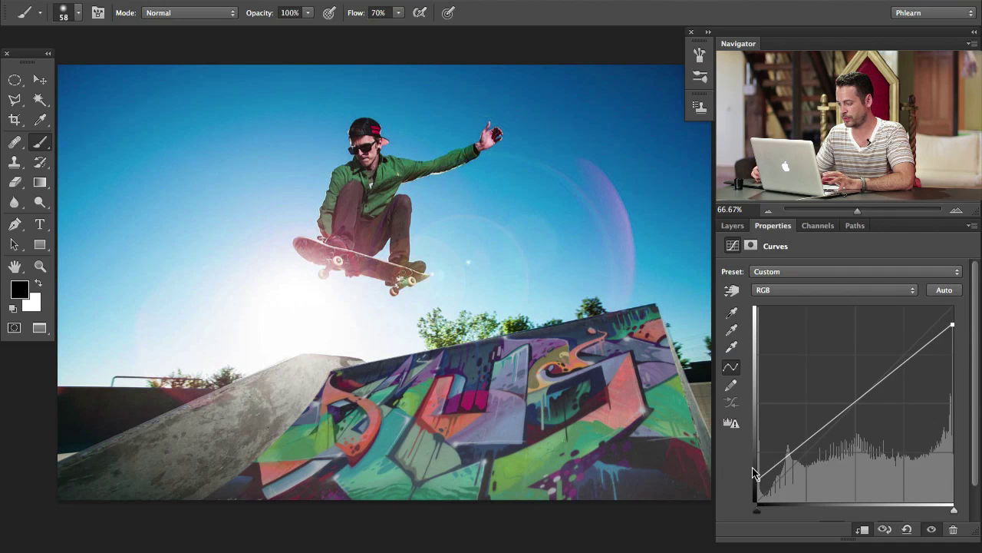
pyautogui.moveTo(759, 480); pyautogui.dragTo(752, 469)
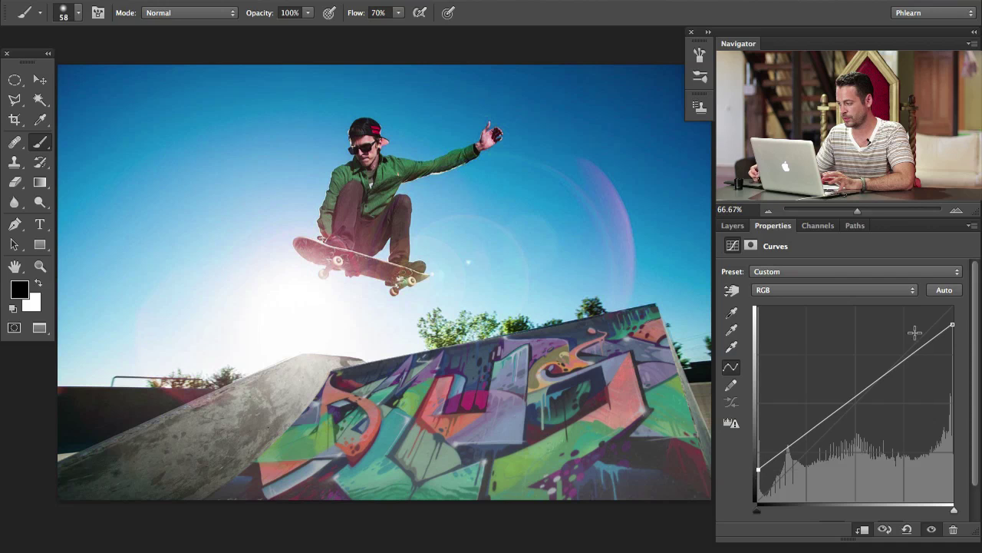
pyautogui.moveTo(954, 317); pyautogui.dragTo(967, 324)
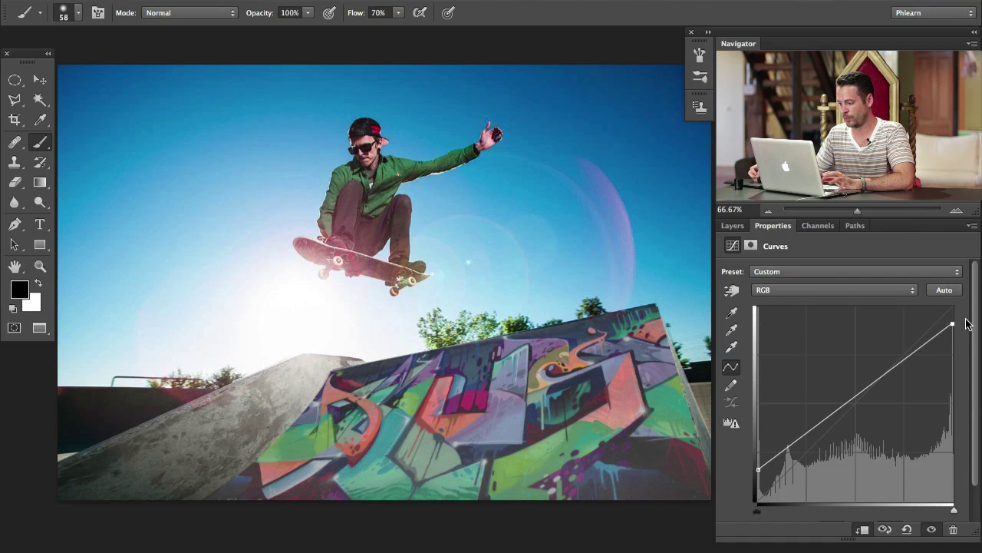
# Step: Compare the graffiti with and without the Curves 1 adjustment by toggling its visibility, leaving it on
pyautogui.click(732, 225)
pyautogui.click(729, 431)
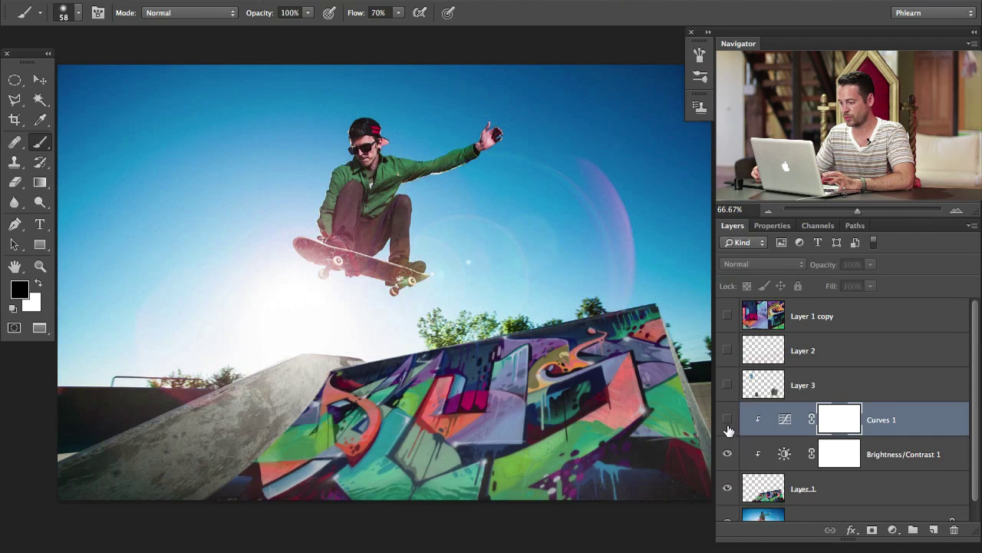
pyautogui.click(728, 430)
pyautogui.click(727, 428)
pyautogui.click(727, 428)
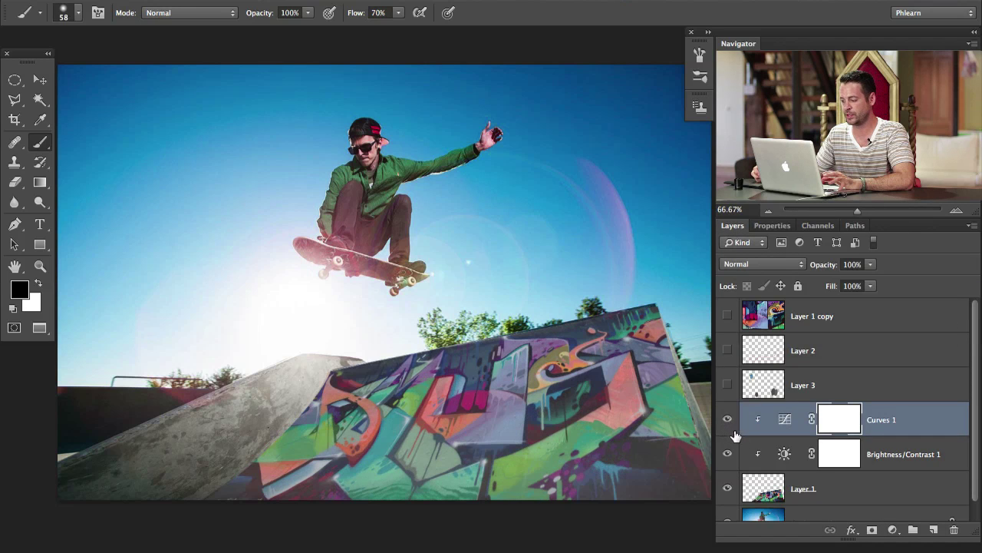
pyautogui.click(729, 427)
pyautogui.click(729, 427)
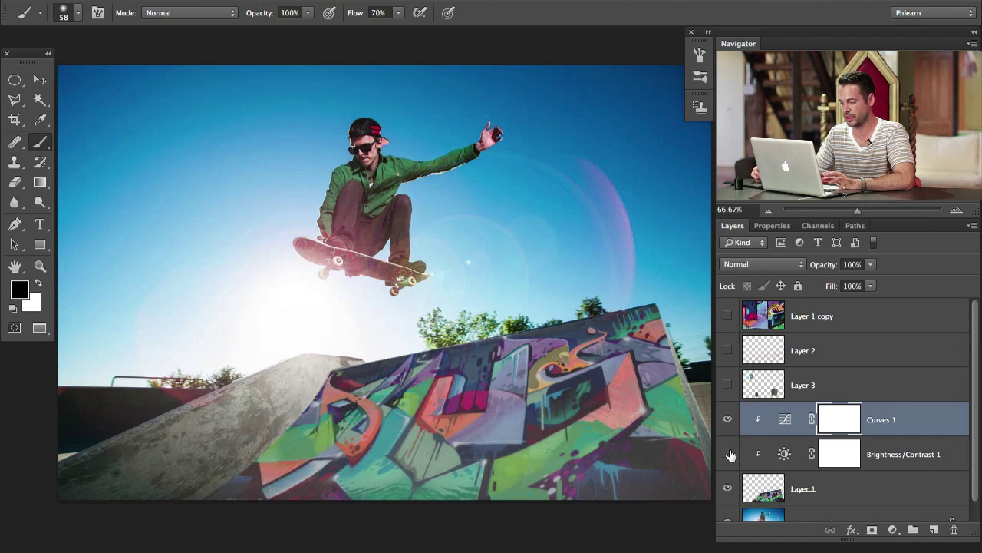
# Step: Check the effect of the Brightness/Contrast 1 adjustment by toggling its visibility, and reduce its opacity to 55%
pyautogui.click(730, 454)
pyautogui.click(730, 456)
pyautogui.click(732, 456)
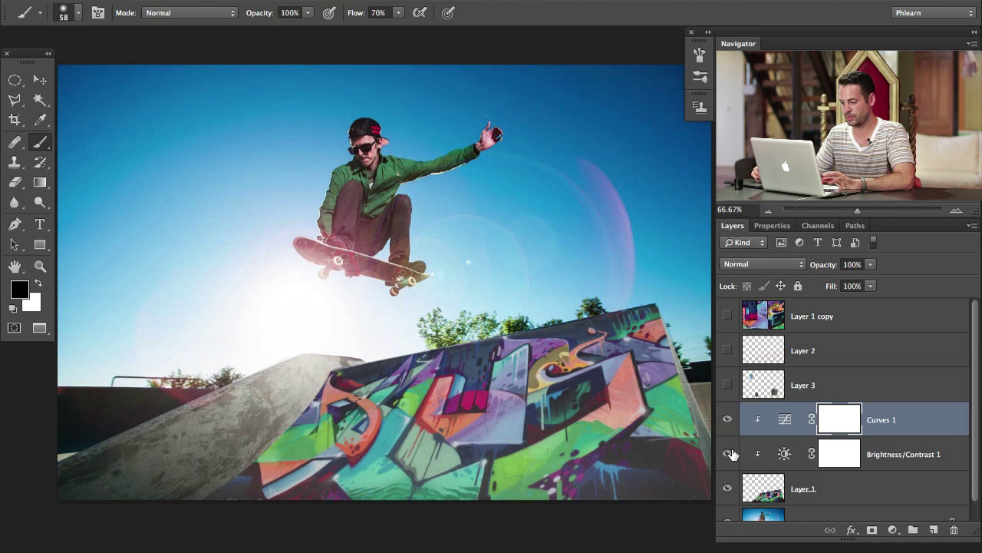
pyautogui.click(731, 455)
pyautogui.click(732, 455)
pyautogui.click(894, 454)
pyautogui.moveTo(831, 266); pyautogui.dragTo(796, 273)
# Step: Compare the adjusted graffiti with the bare ramp by toggling Layer 1's visibility, leaving it shown
pyautogui.moveTo(979, 432); pyautogui.dragTo(978, 463)
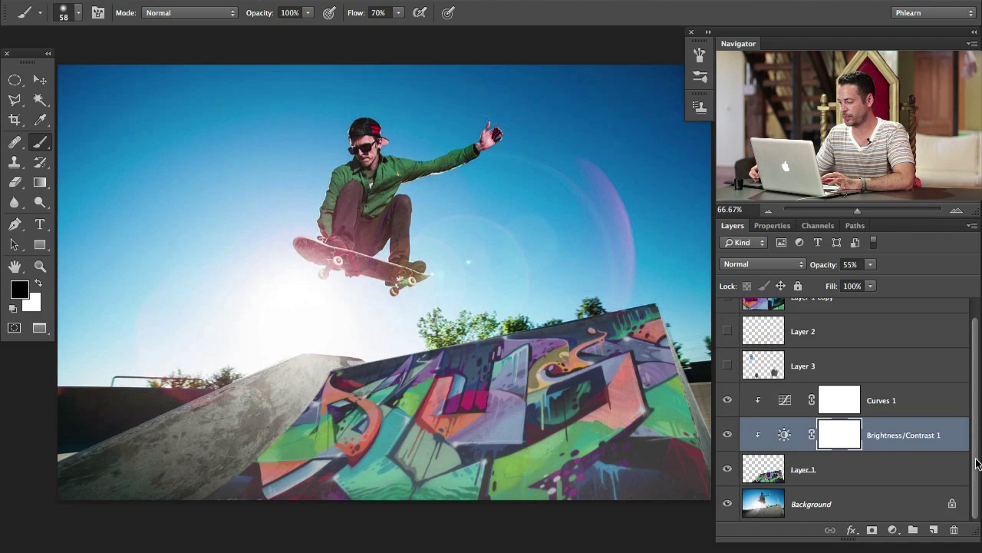
pyautogui.click(727, 469)
pyautogui.click(728, 469)
pyautogui.click(727, 471)
pyautogui.click(726, 472)
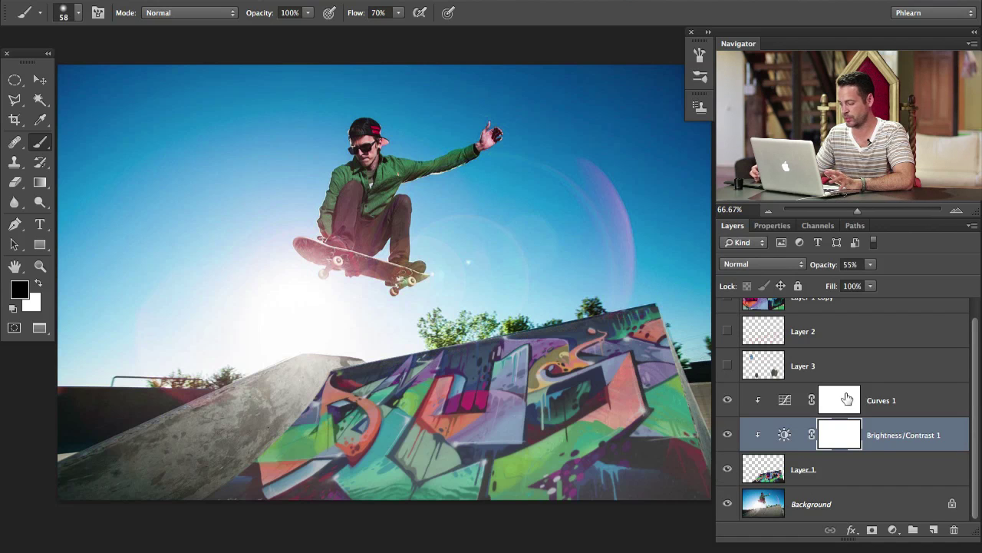
# Step: Group the Curves 1, Brightness/Contrast 1 and Layer 1 layers together
pyautogui.click(900, 409)
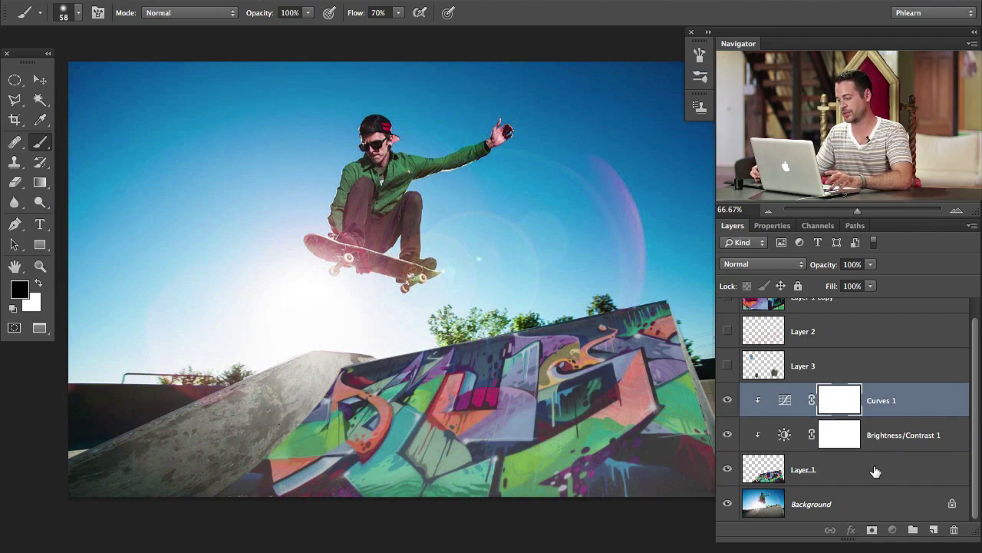
pyautogui.keyDown('shift'); pyautogui.click(844, 470); pyautogui.keyUp('shift')
pyautogui.press('x')
pyautogui.hotkey('ctrl', 'g')
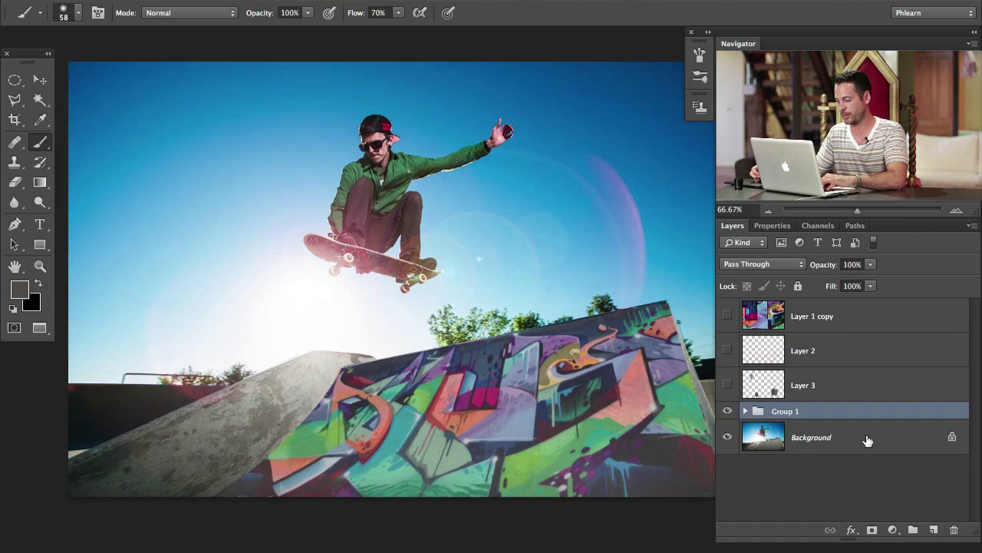
# Step: Show and delete Layer 3 with the colour swatches and Layer 2 with the red guide lines
pyautogui.click(728, 386)
pyautogui.click(764, 384)
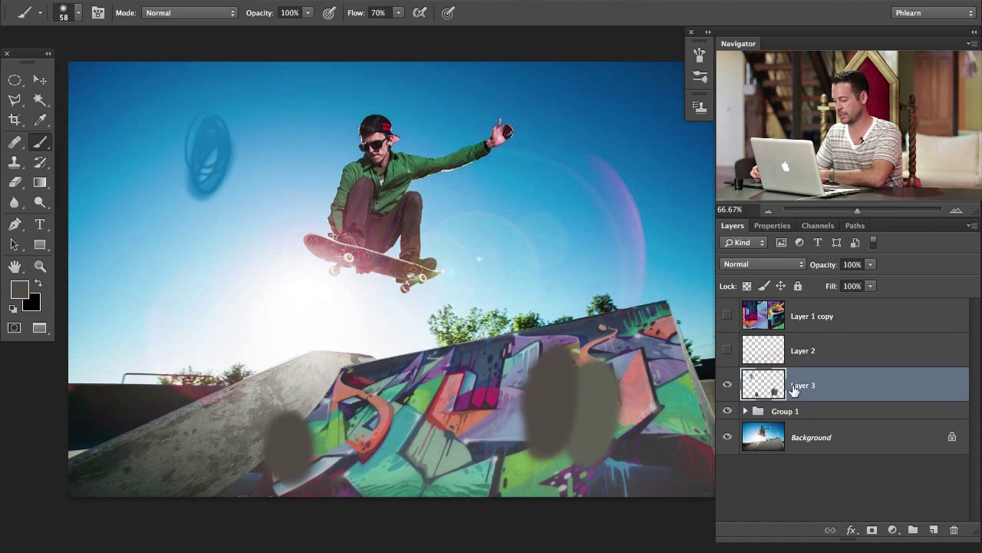
pyautogui.press('Delete')
pyautogui.click(728, 351)
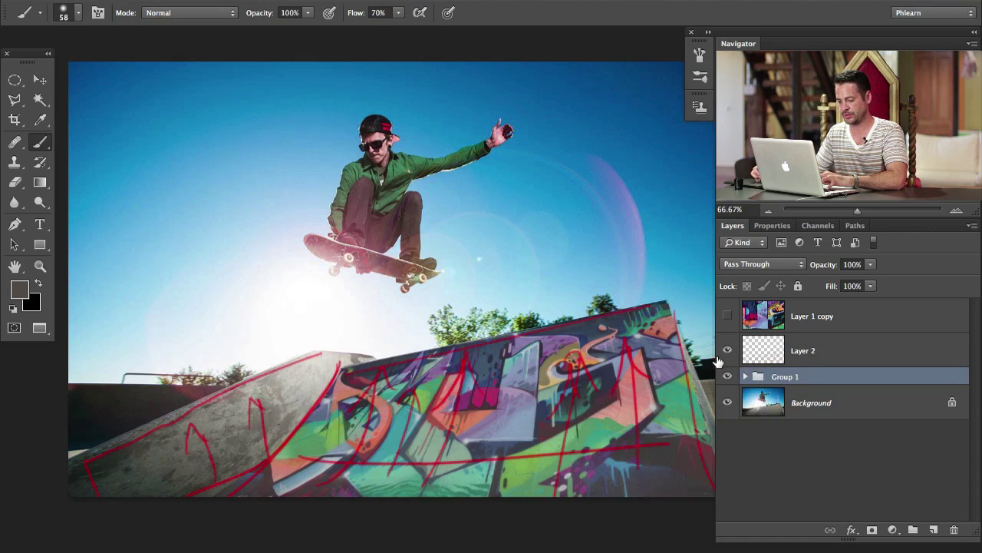
pyautogui.click(816, 353)
pyautogui.press('Delete')
# Step: Hide the graffiti group and add a new empty layer above it
pyautogui.click(728, 343)
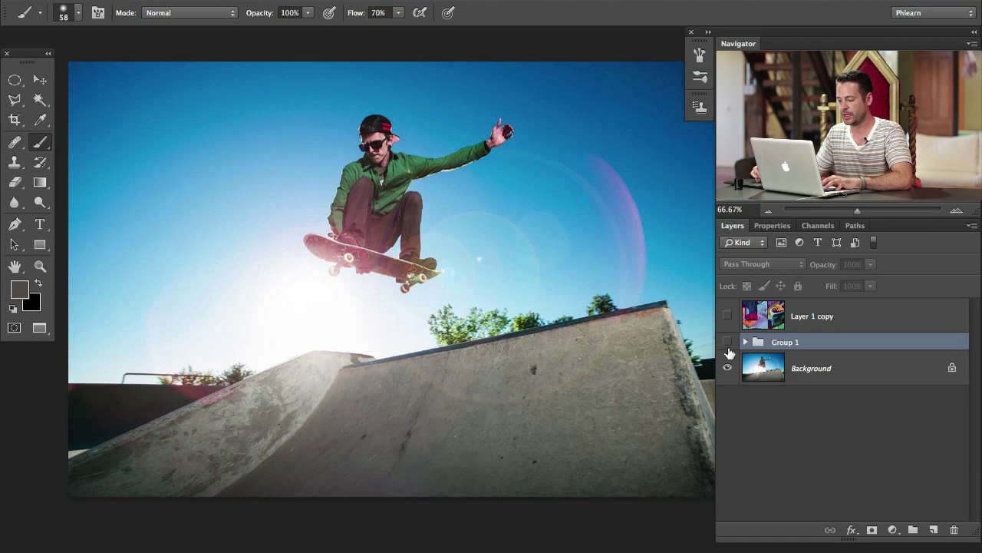
pyautogui.moveTo(506, 423); pyautogui.dragTo(492, 379)
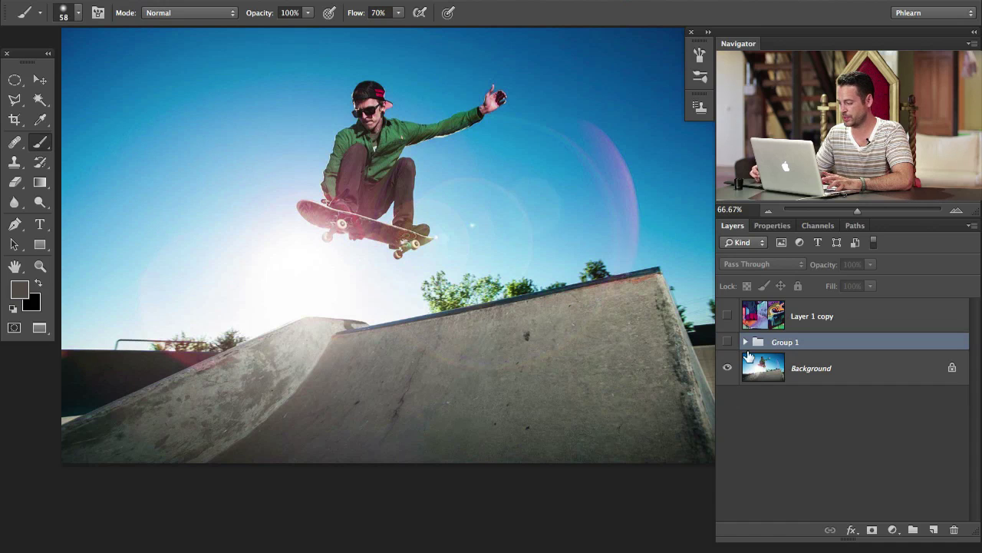
pyautogui.click(934, 529)
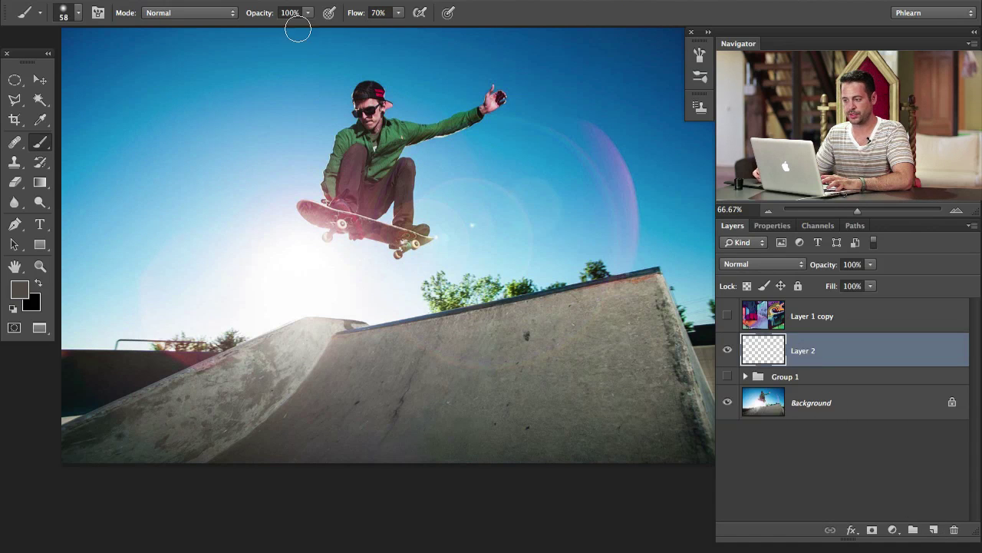
# Step: Select the lighter concrete areas of the ramp with Color Range, using sampled colors and a fuzziness of 40
pyautogui.click(323, 0)
pyautogui.click(365, 155)
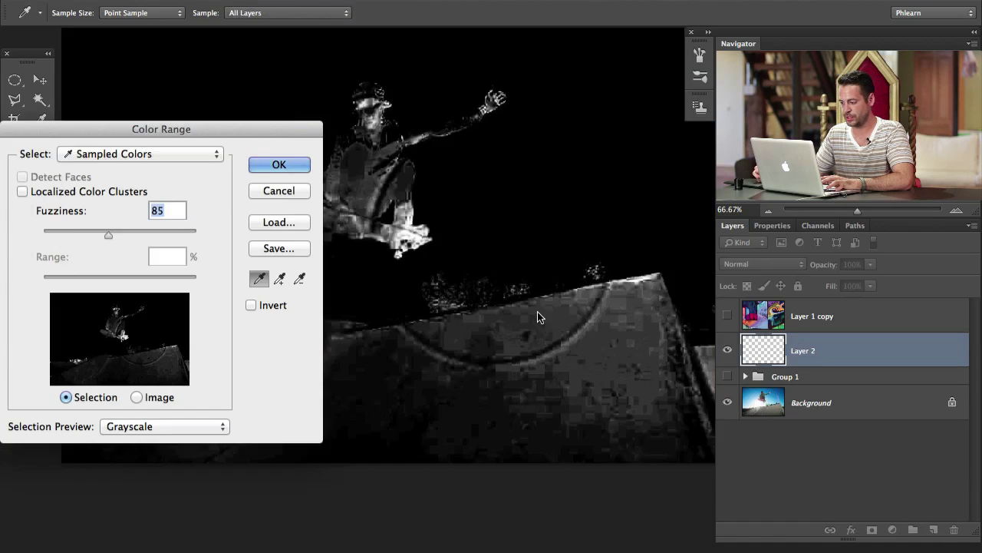
pyautogui.click(535, 314)
pyautogui.click(525, 320)
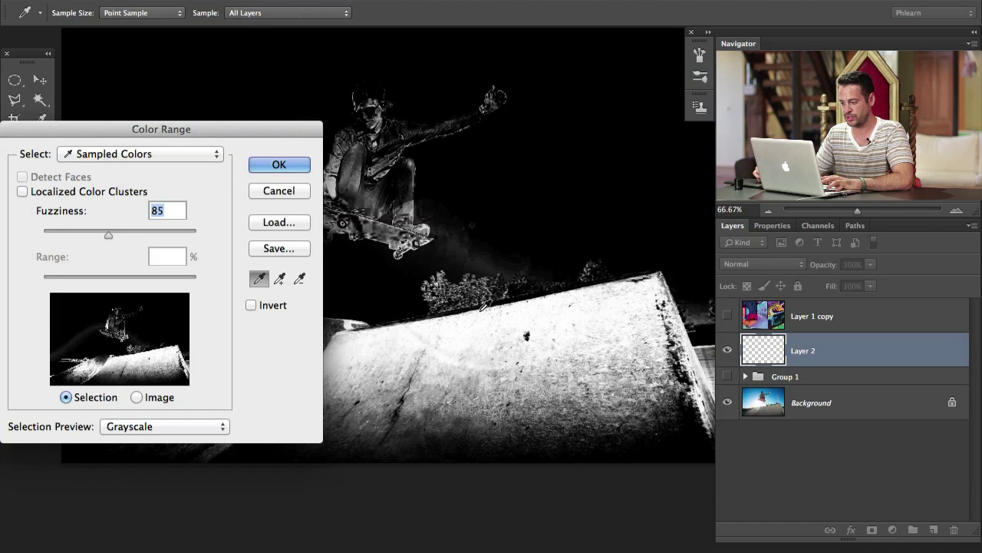
pyautogui.click(495, 321)
pyautogui.moveTo(106, 237); pyautogui.dragTo(80, 235)
pyautogui.moveTo(194, 131); pyautogui.dragTo(281, 117)
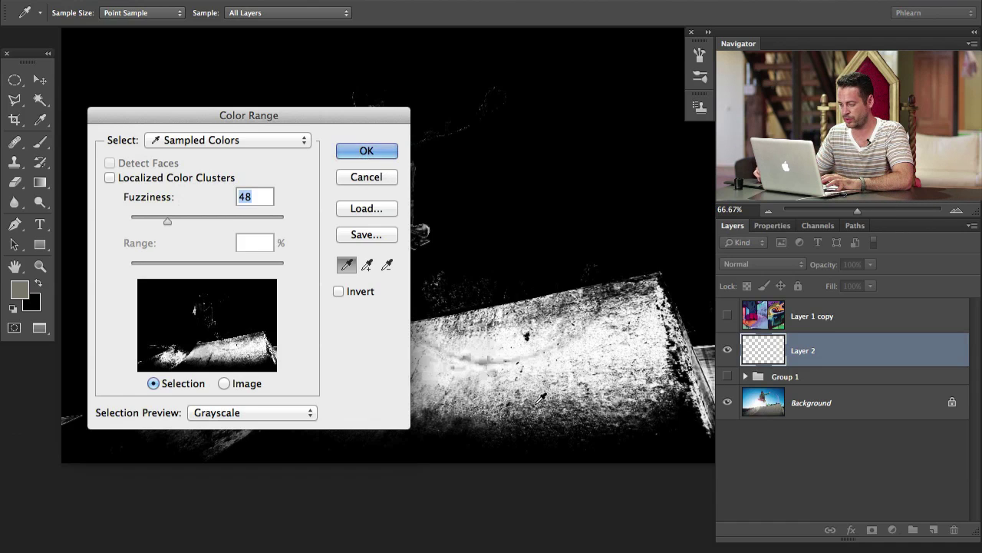
pyautogui.moveTo(373, 115); pyautogui.dragTo(412, 123)
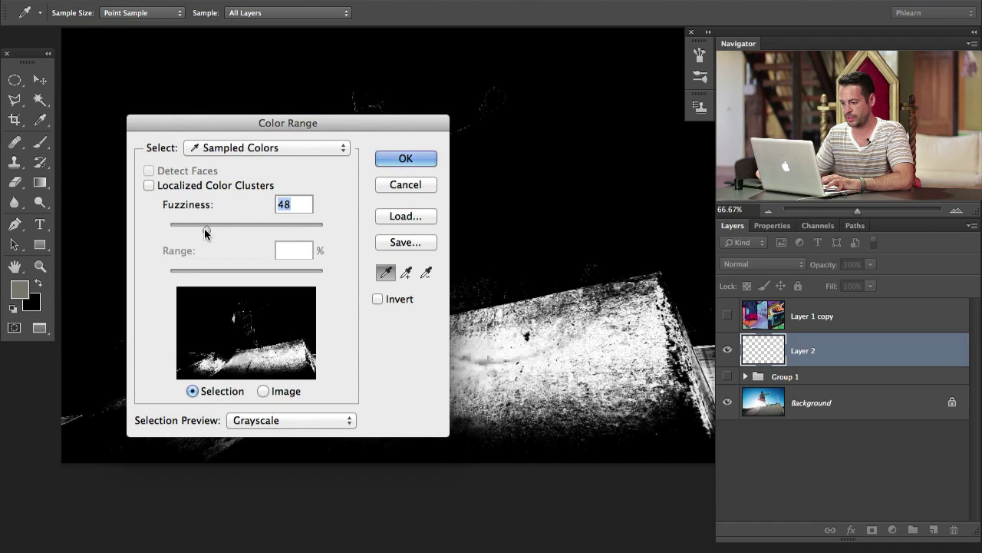
pyautogui.moveTo(208, 229); pyautogui.dragTo(201, 228)
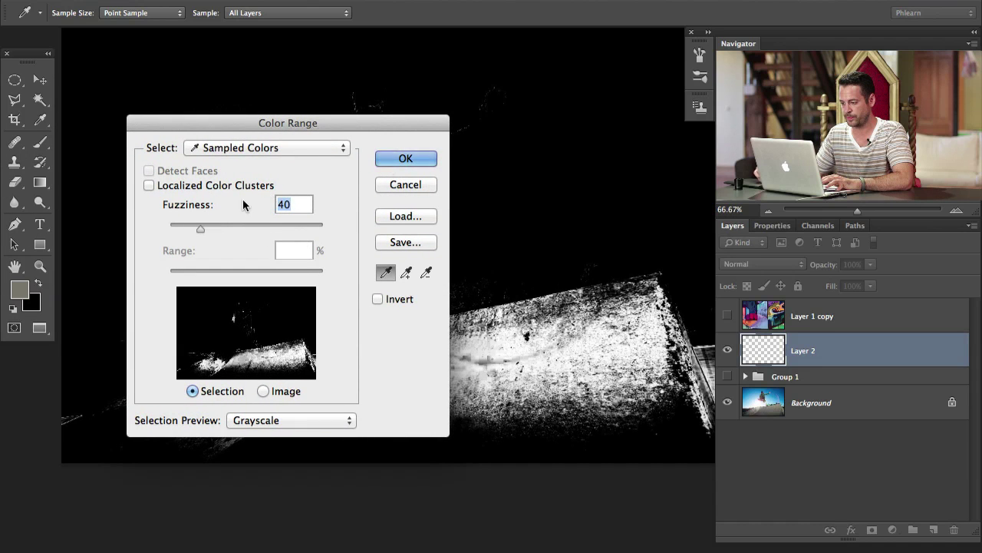
pyautogui.click(420, 159)
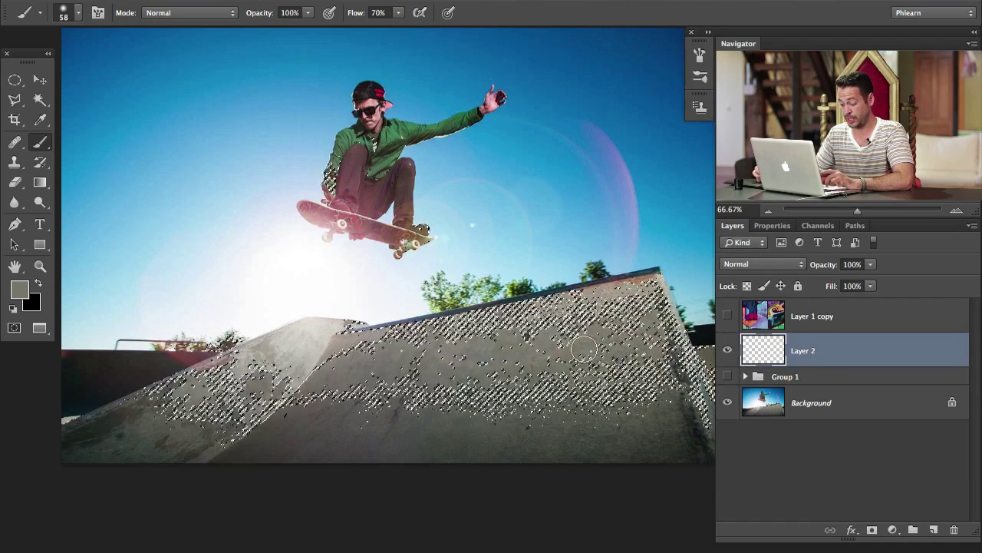
# Step: Sample the light grey concrete colour from the ramp's bright edge and enlarge the brush to 305 px
pyautogui.keyDown('alt'); pyautogui.click(307, 341); pyautogui.keyUp('alt')
pyautogui.keyDown('alt'); pyautogui.click(306, 344); pyautogui.keyUp('alt')
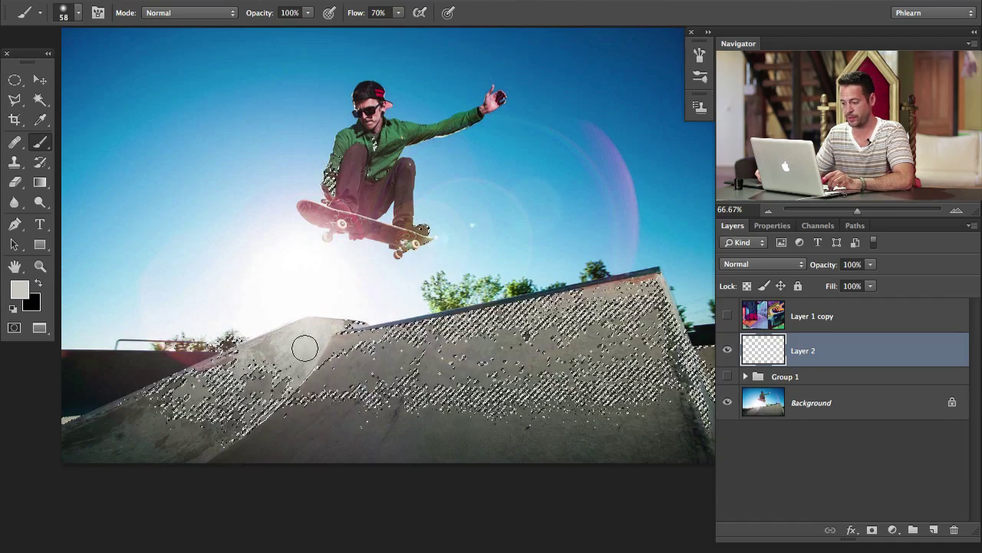
pyautogui.moveTo(306, 346); pyautogui.dragTo(384, 345)
# Step: Show the graffiti group again and hide the selection edges, choosing Hide Extras as the shortcut's behaviour
pyautogui.click(728, 378)
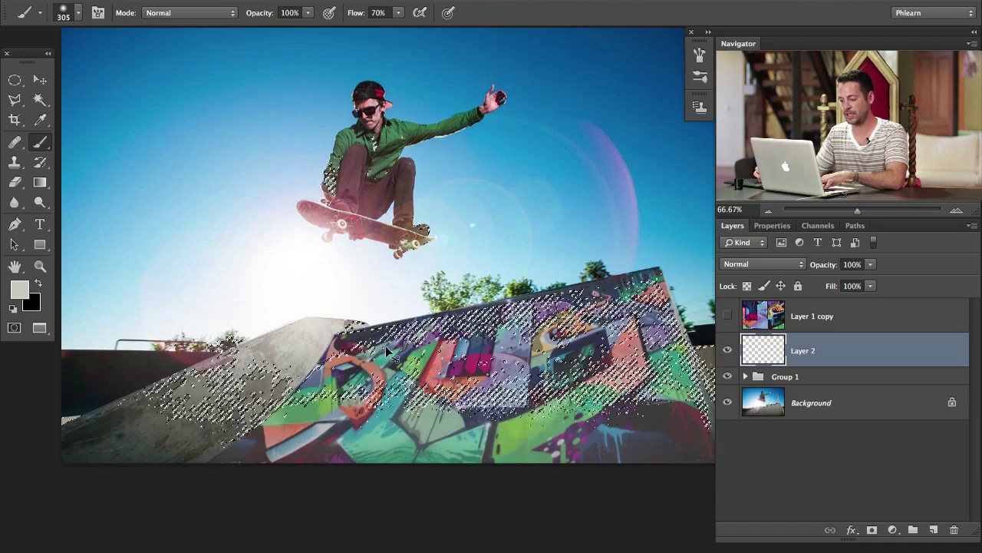
pyautogui.press('super+h')
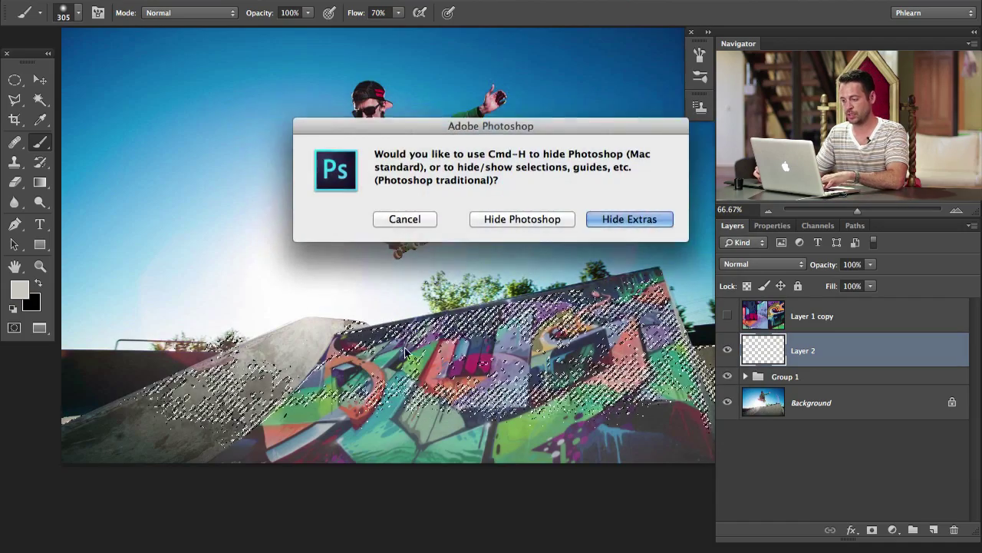
pyautogui.click(625, 218)
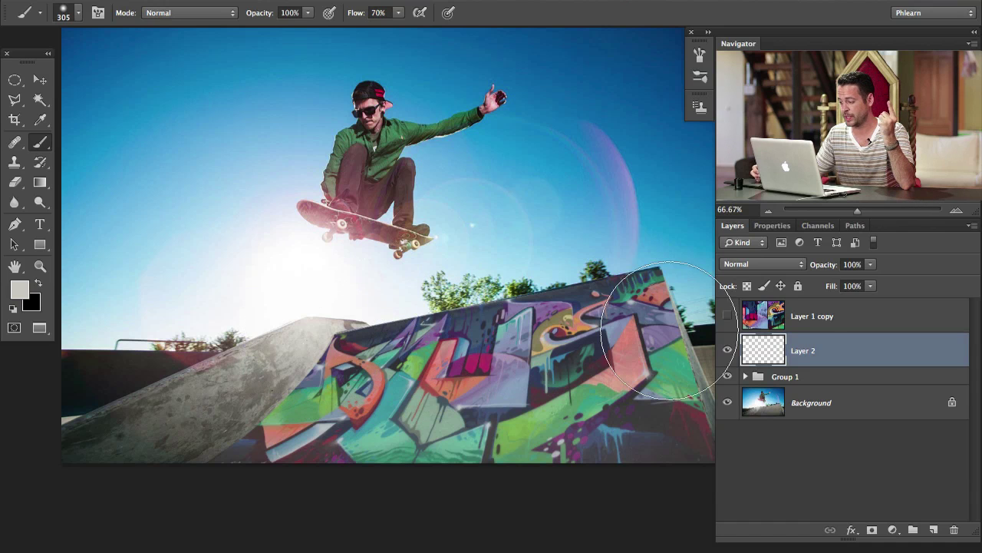
# Step: Brush the light concrete colour over the ramp through the hidden selection on Layer 2, and check it by toggling the layer's visibility
pyautogui.click(728, 353)
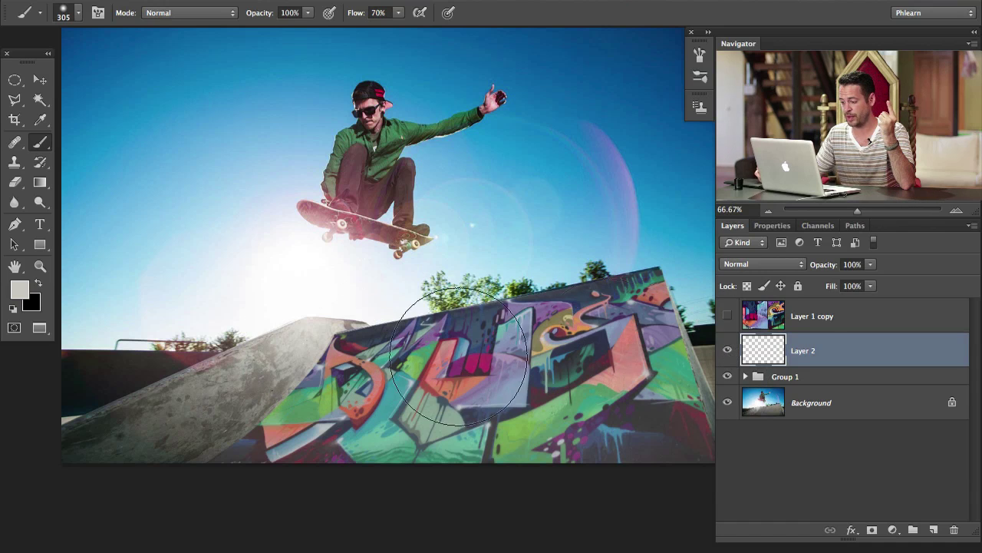
pyautogui.moveTo(288, 361)
pyautogui.mouseDown()
pyautogui.moveTo(451, 316)
pyautogui.moveTo(300, 403)
pyautogui.moveTo(571, 303)
pyautogui.moveTo(488, 339)
pyautogui.moveTo(439, 387)
pyautogui.moveTo(574, 352)
pyautogui.moveTo(607, 371)
pyautogui.moveTo(690, 371)
pyautogui.moveTo(666, 417)
pyautogui.moveTo(672, 407)
pyautogui.moveTo(577, 359)
pyautogui.moveTo(333, 411)
pyautogui.moveTo(287, 387)
pyautogui.moveTo(290, 371)
pyautogui.moveTo(341, 352)
pyautogui.moveTo(240, 380)
pyautogui.moveTo(89, 448)
pyautogui.mouseUp()
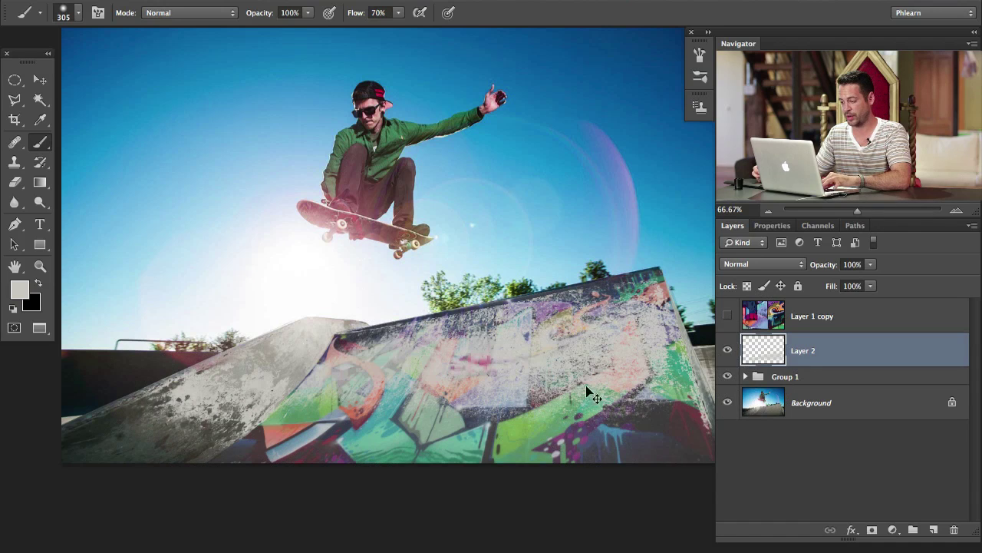
pyautogui.click(727, 351)
pyautogui.click(728, 350)
pyautogui.click(728, 352)
pyautogui.click(728, 351)
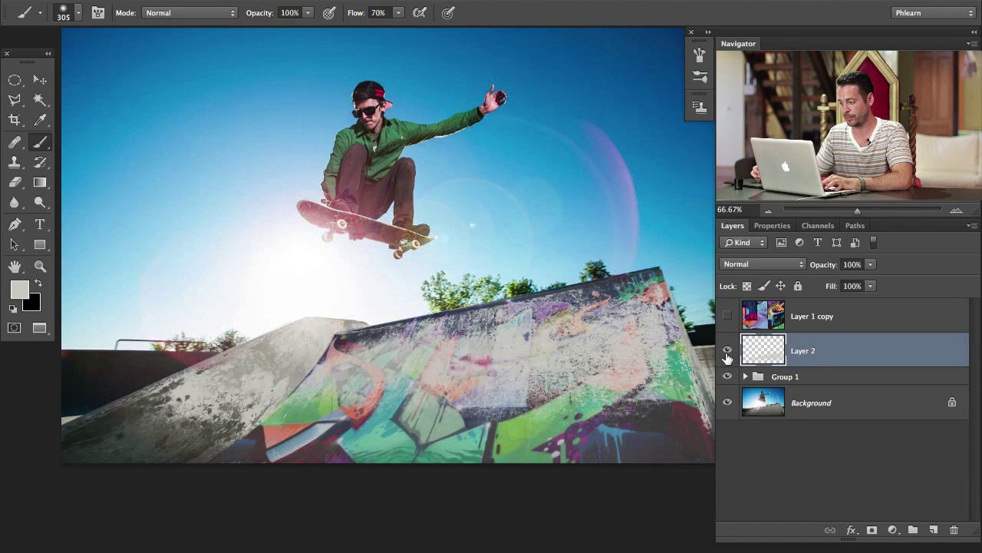
# Step: Move Layer 2 to the top of Group 1 and clip it to the graffiti
pyautogui.click(745, 377)
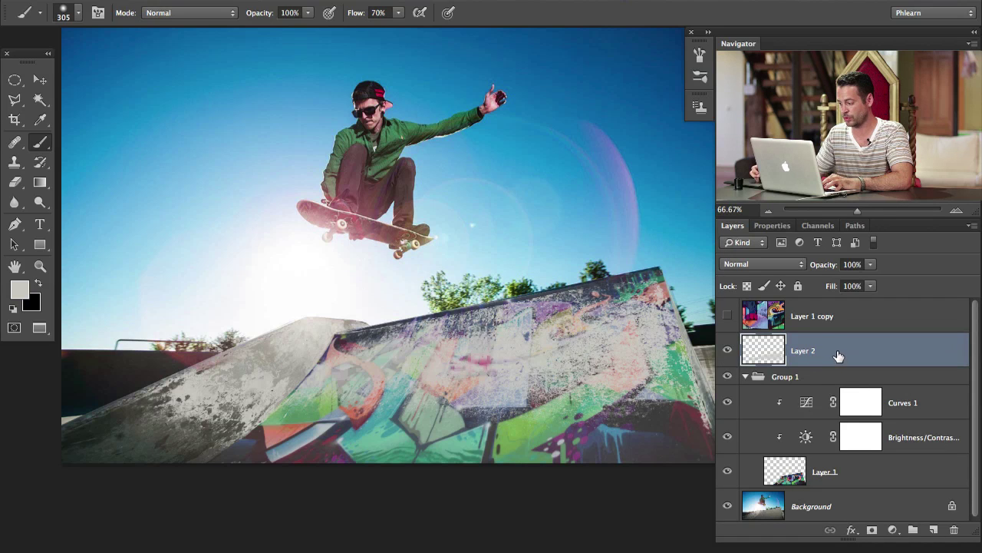
pyautogui.moveTo(839, 356); pyautogui.dragTo(850, 395)
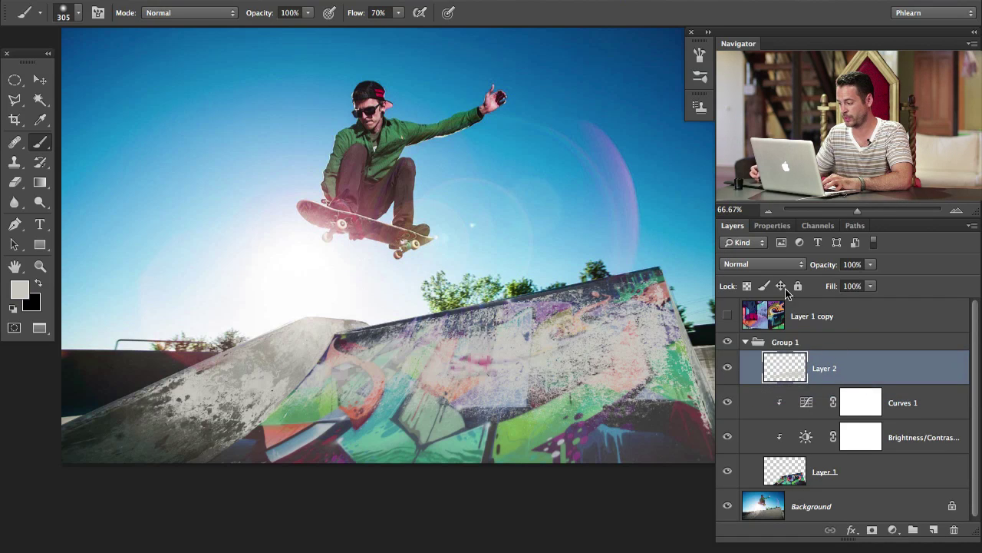
pyautogui.rightClick(852, 370)
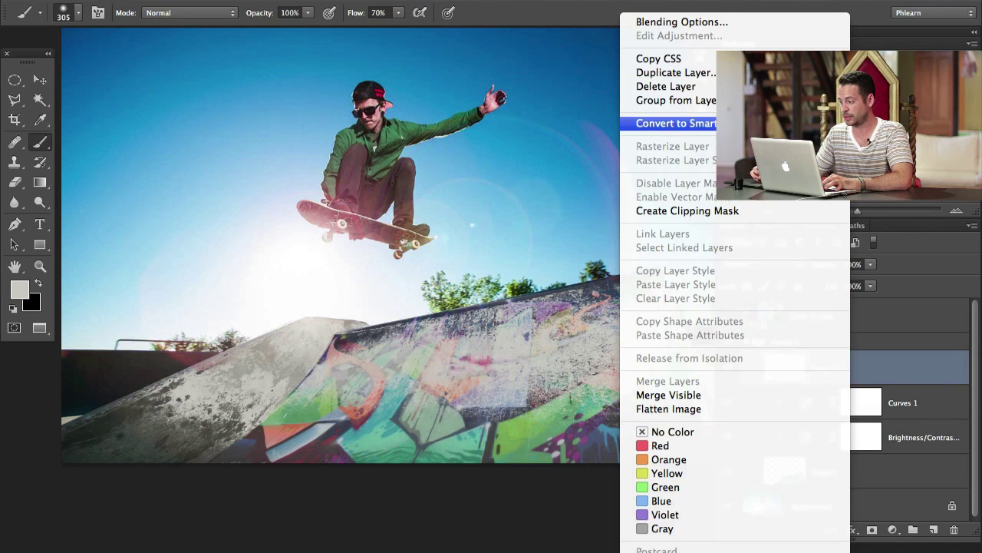
pyautogui.click(730, 211)
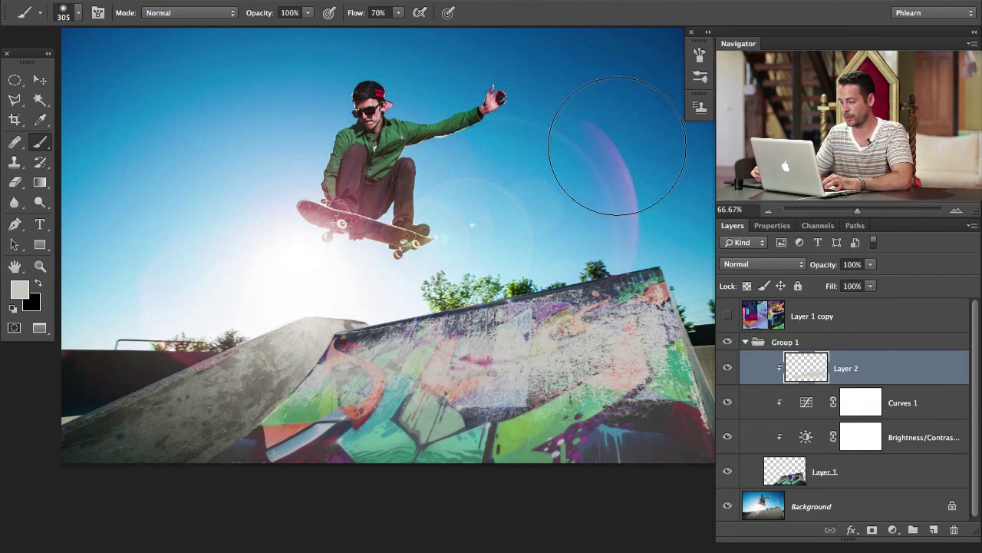
# Step: Check the clipped concrete texture by toggling Layer 2's visibility, and reduce the layer's opacity to 17%
pyautogui.click(729, 369)
pyautogui.click(728, 370)
pyautogui.click(728, 370)
pyautogui.click(729, 370)
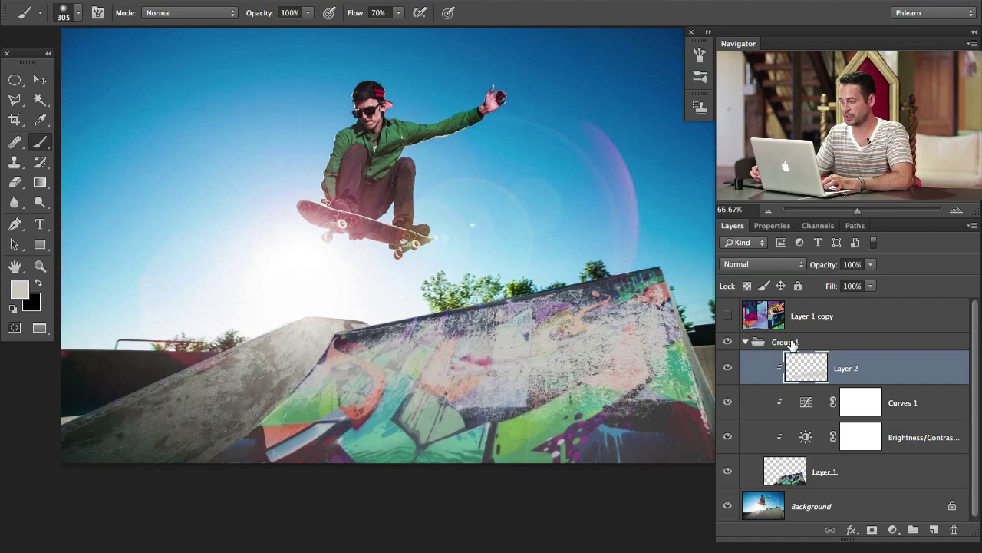
pyautogui.moveTo(797, 267); pyautogui.dragTo(785, 271)
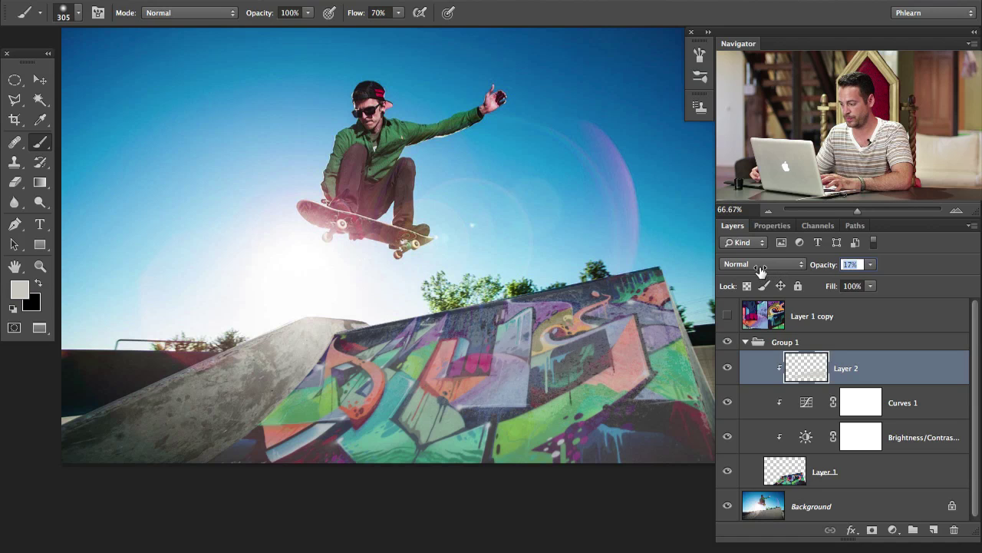
# Step: Change Layer 2's blend mode to Soft Light and raise its opacity to 100%
pyautogui.moveTo(760, 270); pyautogui.dragTo(773, 270)
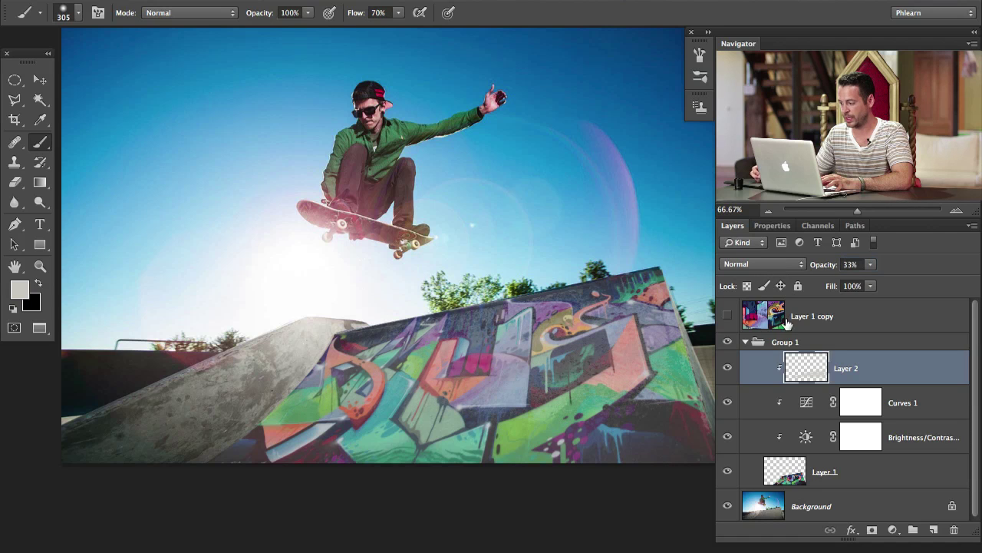
pyautogui.click(755, 267)
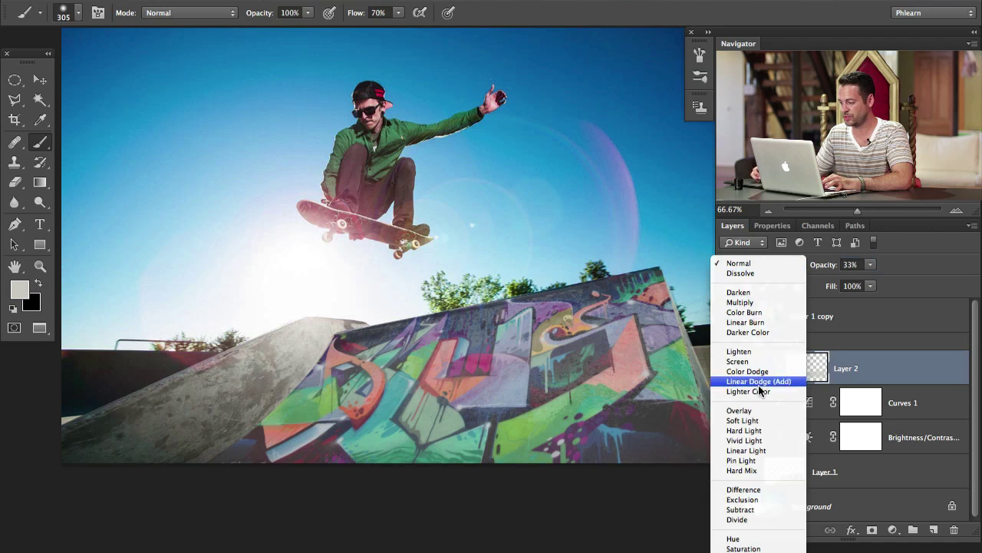
pyautogui.click(787, 415)
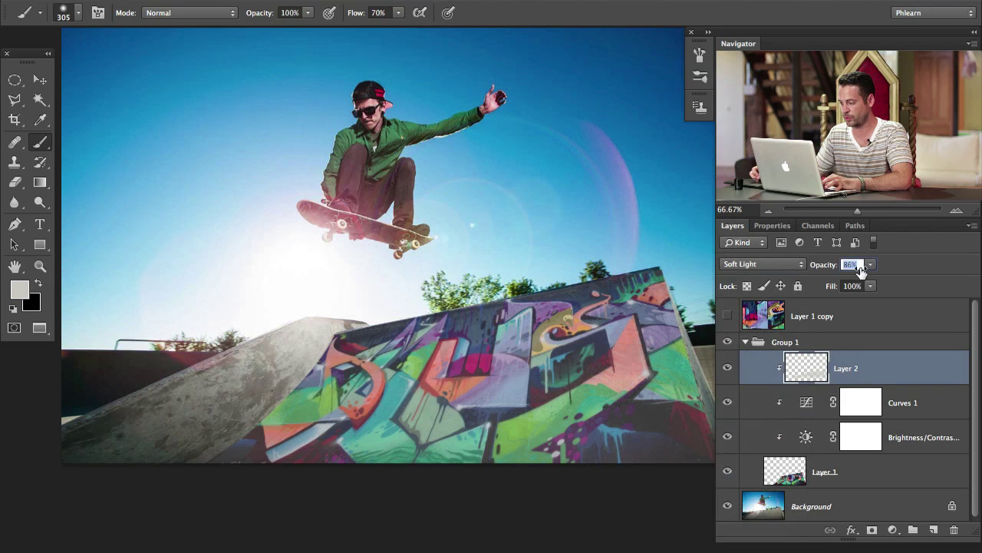
pyautogui.write('88')
pyautogui.press('Return')
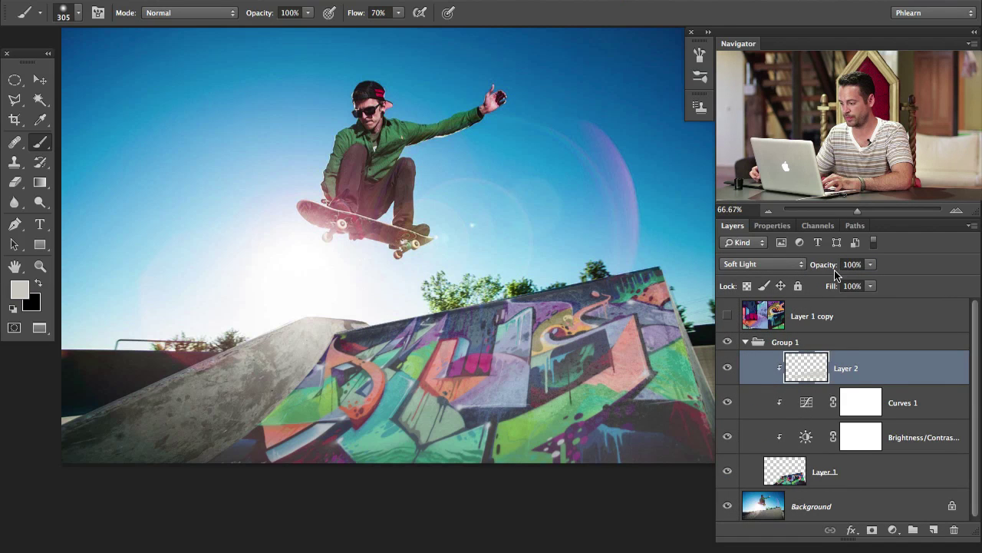
# Step: Check the Soft Light concrete texture on the graffiti by toggling Layer 2's visibility
pyautogui.click(725, 368)
pyautogui.click(726, 368)
pyautogui.click(725, 367)
pyautogui.click(726, 367)
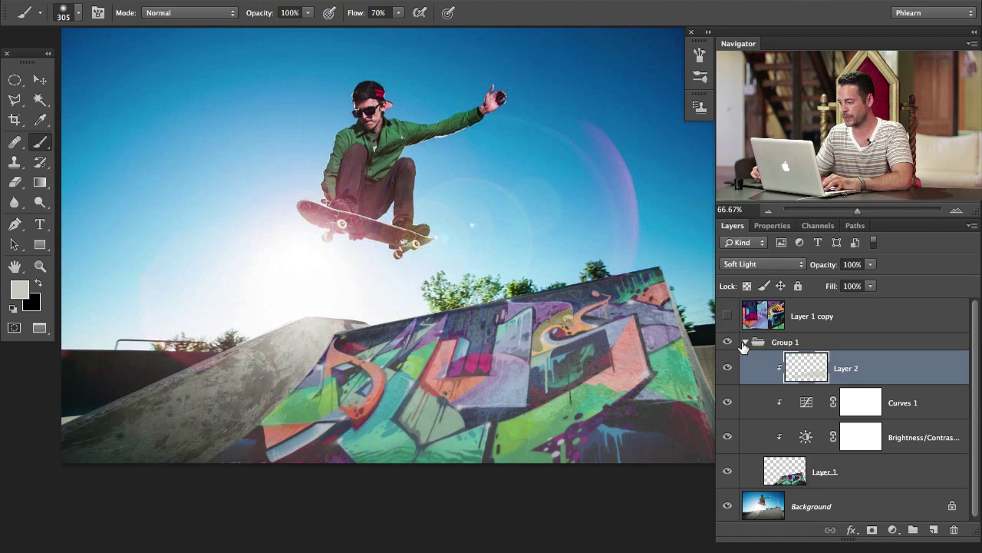
# Step: Collapse and hide Group 1, and create a new empty layer above it
pyautogui.click(744, 343)
pyautogui.click(729, 345)
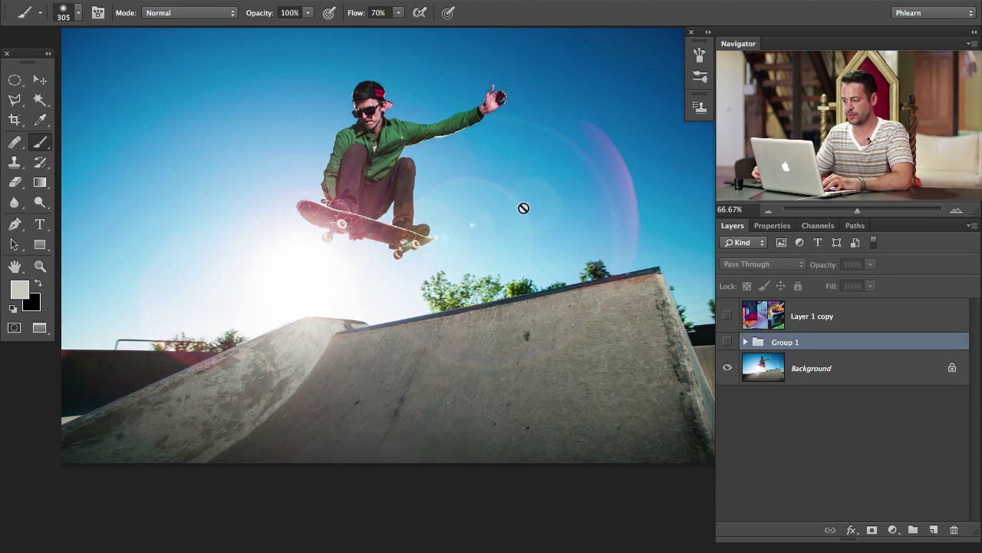
pyautogui.press('super+shift+alt+n')
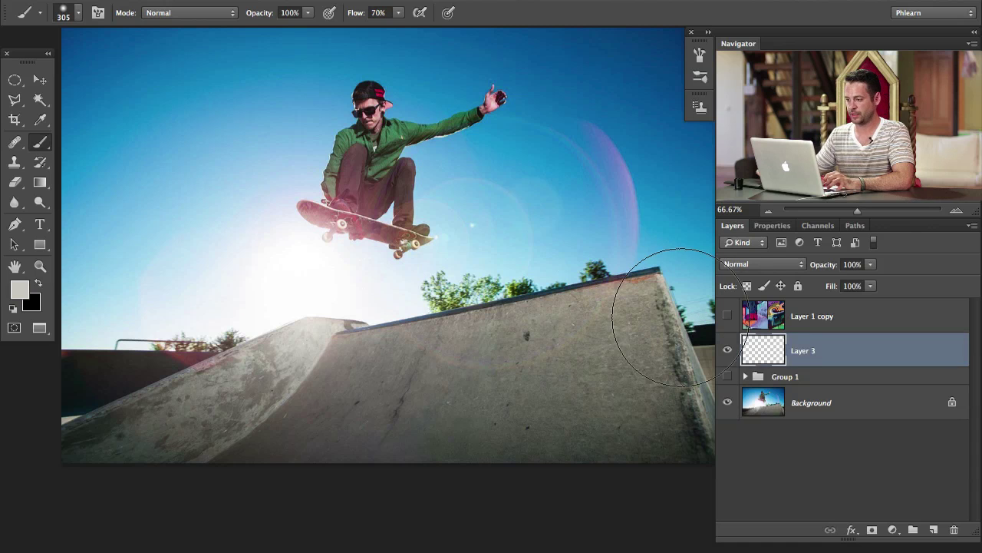
# Step: Select the ramp's dark tones with Color Range, sampling the shadowed concrete near its lower edge
pyautogui.click(323, 2)
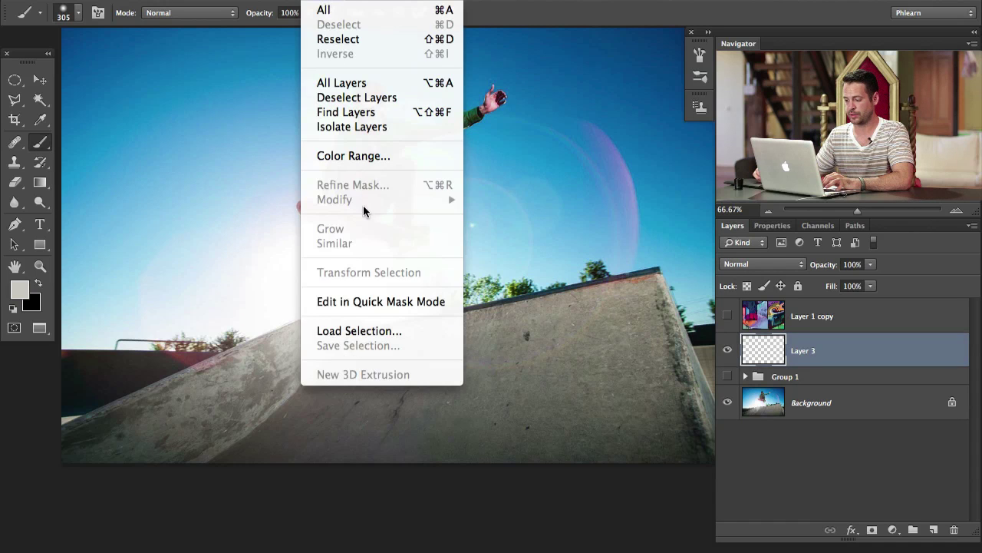
pyautogui.click(372, 147)
pyautogui.click(335, 1)
pyautogui.click(354, 156)
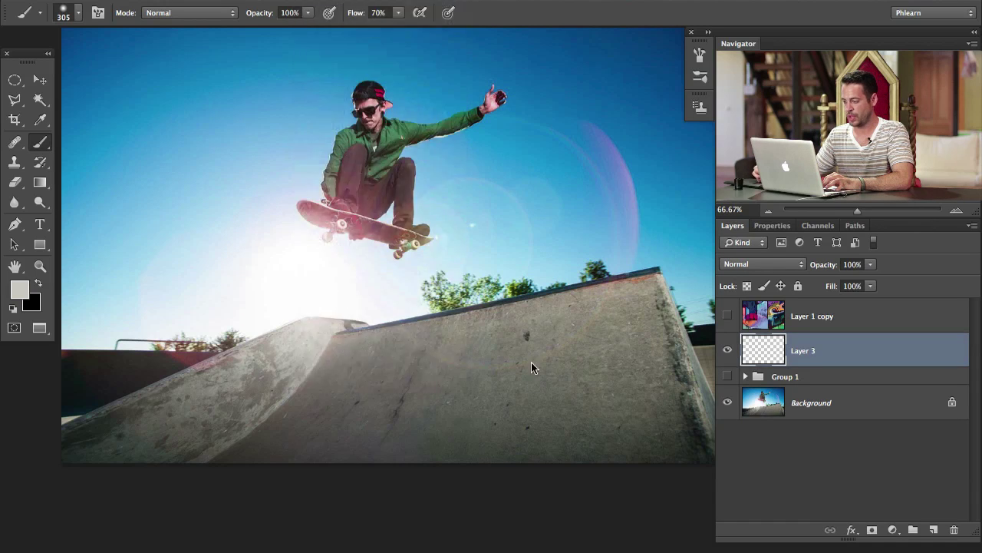
pyautogui.click(582, 441)
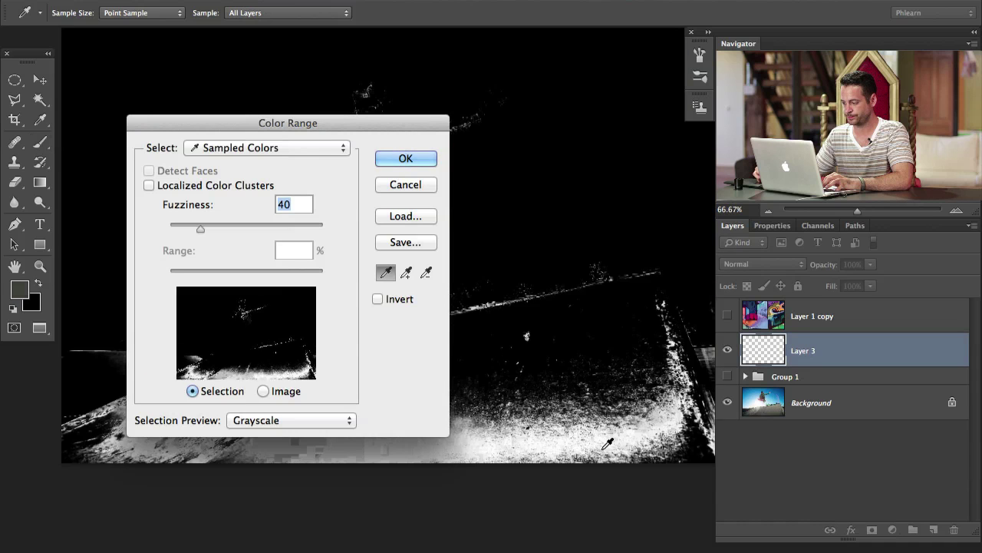
pyautogui.moveTo(375, 123); pyautogui.dragTo(264, 65)
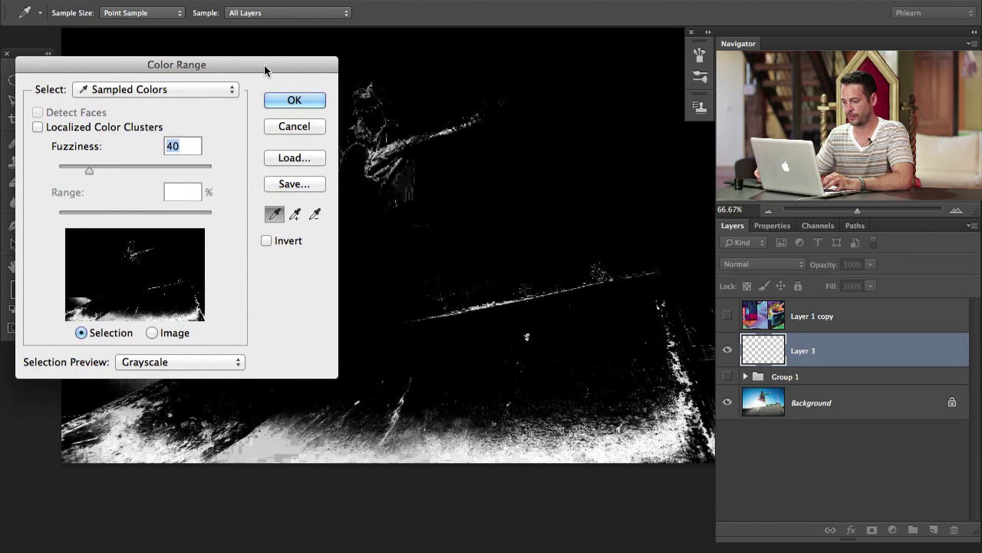
pyautogui.click(307, 100)
# Step: Show Group 1, brush a dark colour sampled from the ramp's lower corner along its bottom within the selection on Layer 3, and deselect
pyautogui.press('b')
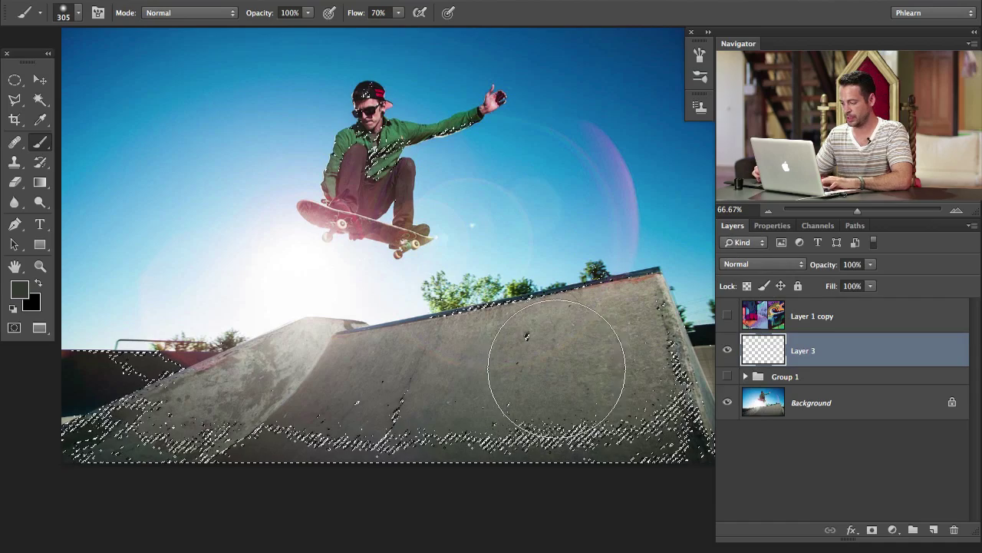
pyautogui.keyDown('alt'); pyautogui.click(689, 442); pyautogui.keyUp('alt')
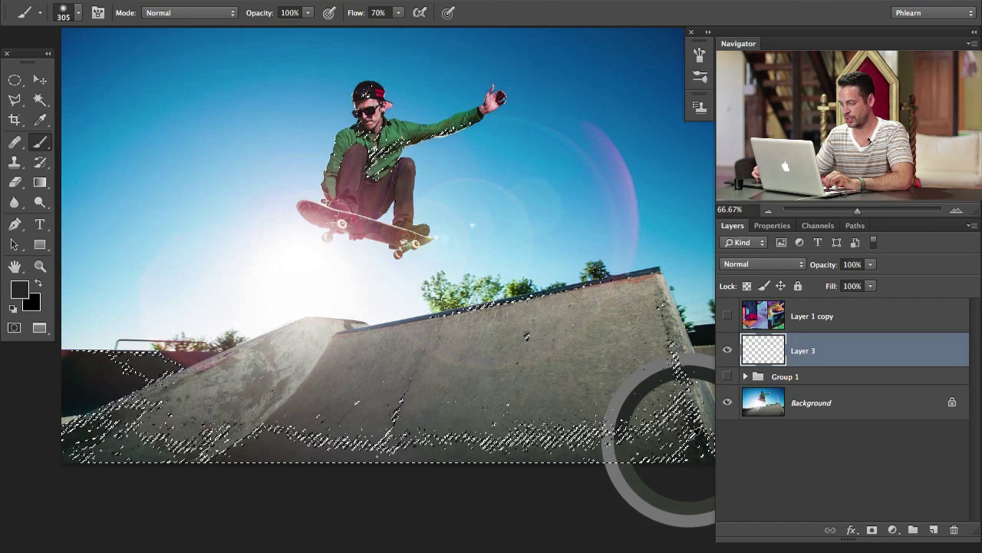
pyautogui.click(727, 376)
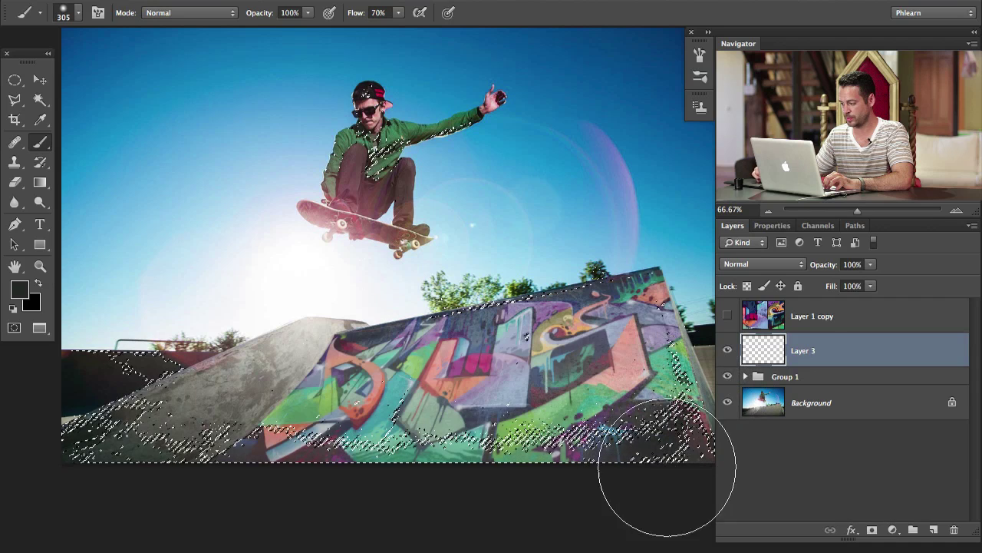
pyautogui.moveTo(667, 467)
pyautogui.mouseDown()
pyautogui.moveTo(311, 476)
pyautogui.moveTo(292, 455)
pyautogui.mouseUp()
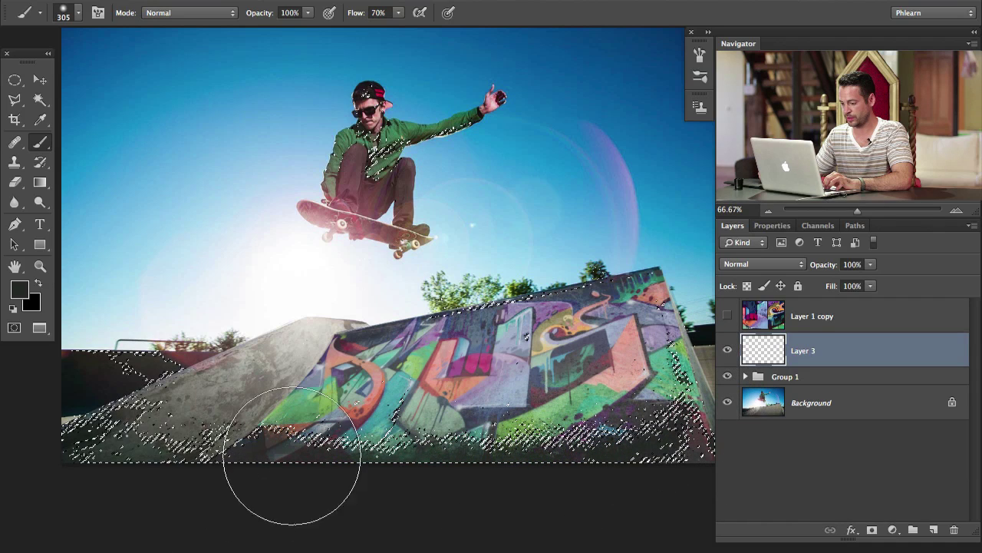
pyautogui.hotkey('ctrl', 'd')
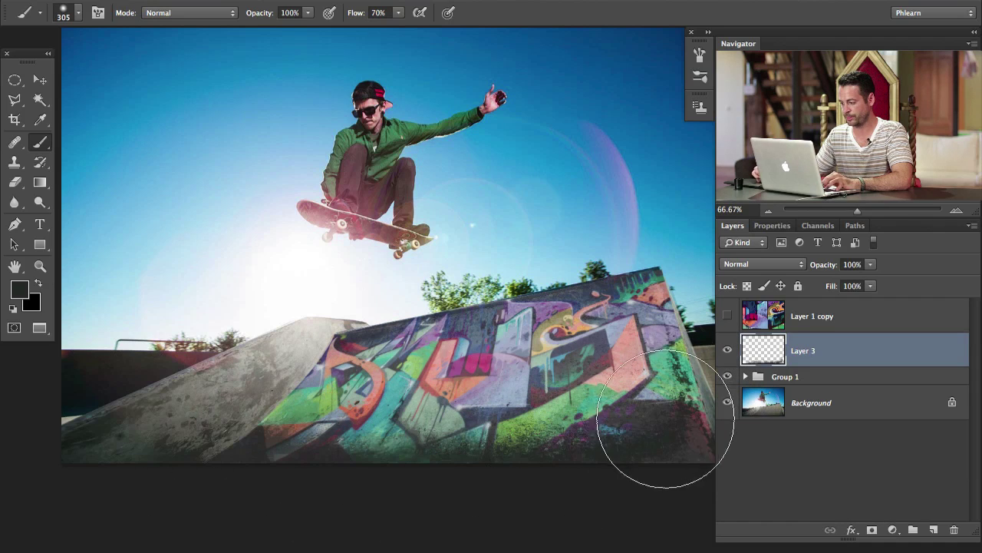
# Step: Move Layer 3 into Group 1 above Layer 2, clipped to the graffiti, and set its blend mode to Soft Light
pyautogui.click(744, 377)
pyautogui.moveTo(824, 351); pyautogui.dragTo(836, 380)
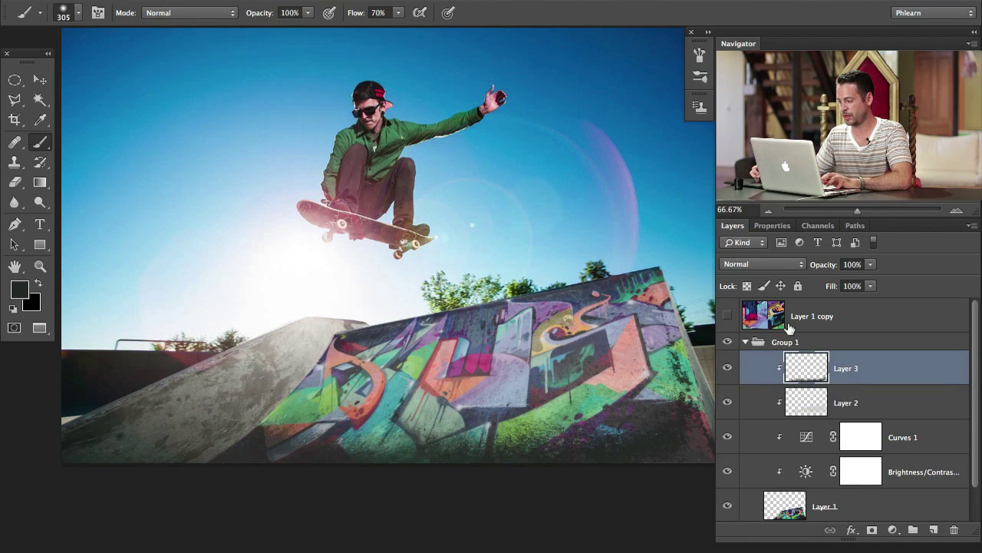
pyautogui.click(763, 264)
pyautogui.click(772, 421)
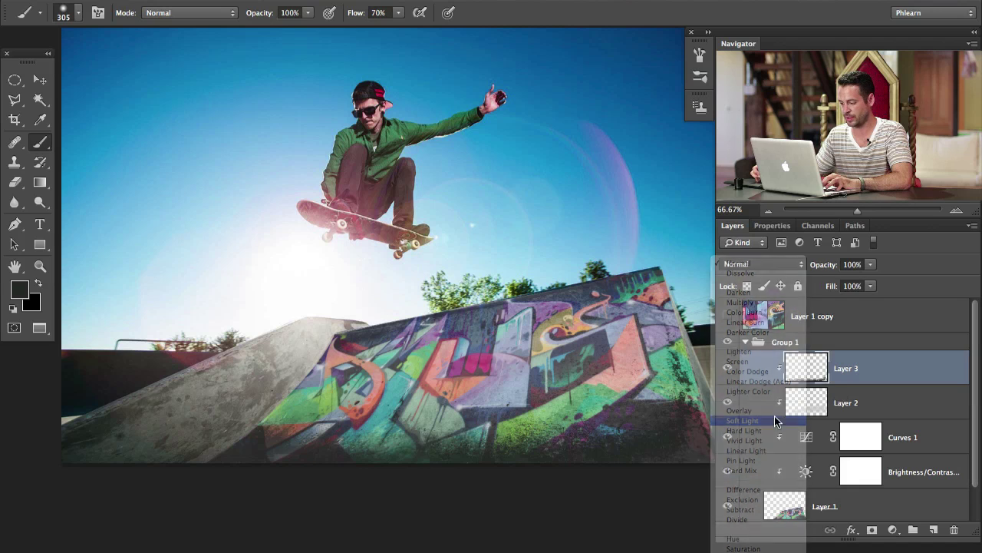
# Step: Compare the graffiti with and without the dark and light concrete textures by toggling the visibility of Layer 3 and Layer 2
pyautogui.click(728, 370)
pyautogui.click(728, 370)
pyautogui.click(727, 370)
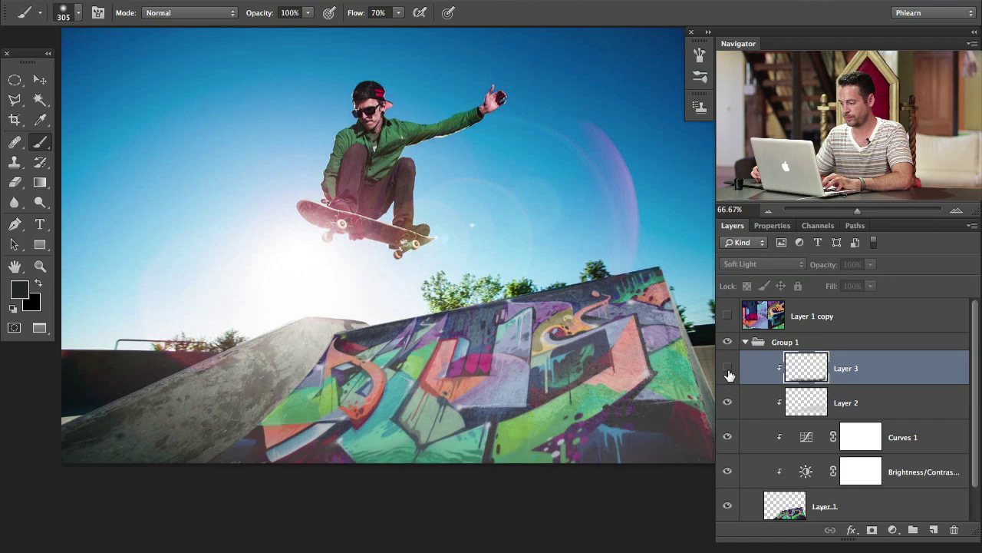
pyautogui.click(728, 370)
pyautogui.click(728, 369)
pyautogui.click(727, 370)
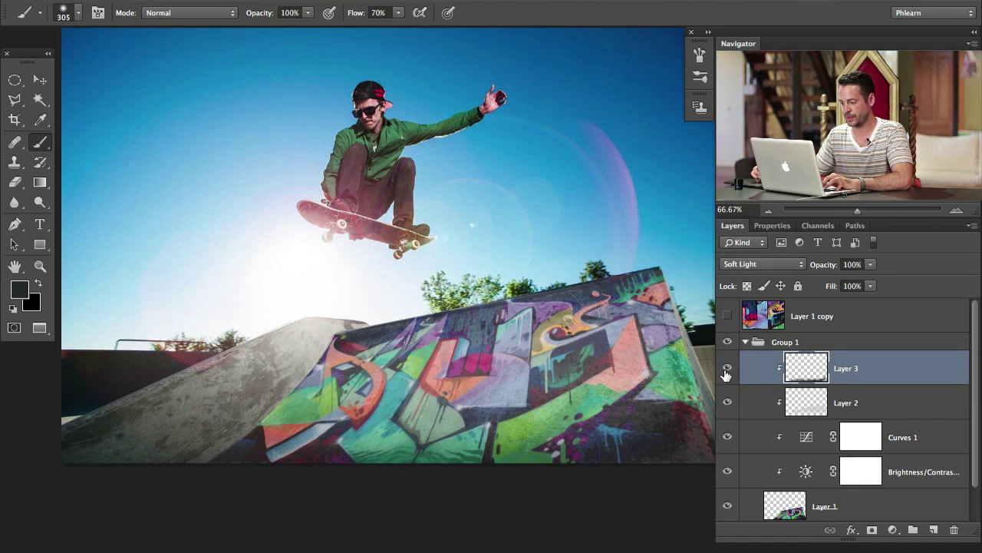
pyautogui.click(726, 369)
pyautogui.click(726, 369)
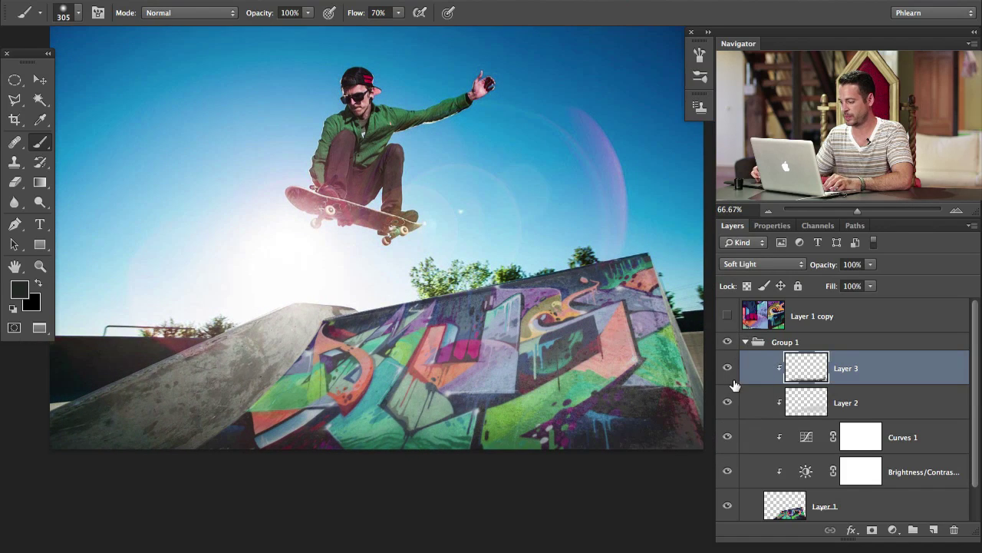
pyautogui.press('Tab')
pyautogui.press('Tab')
pyautogui.moveTo(728, 370); pyautogui.dragTo(728, 399)
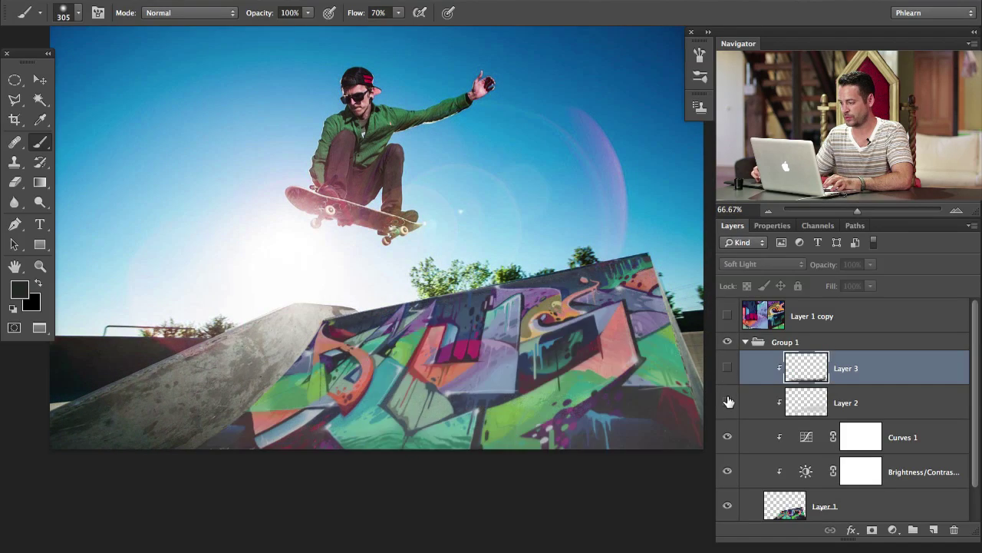
pyautogui.click(729, 370)
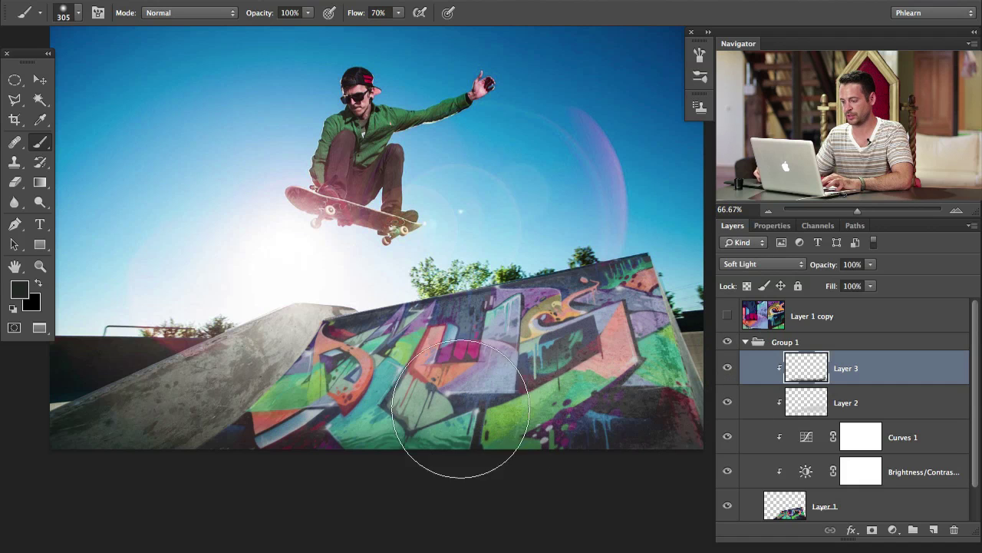
pyautogui.moveTo(474, 384); pyautogui.dragTo(504, 385)
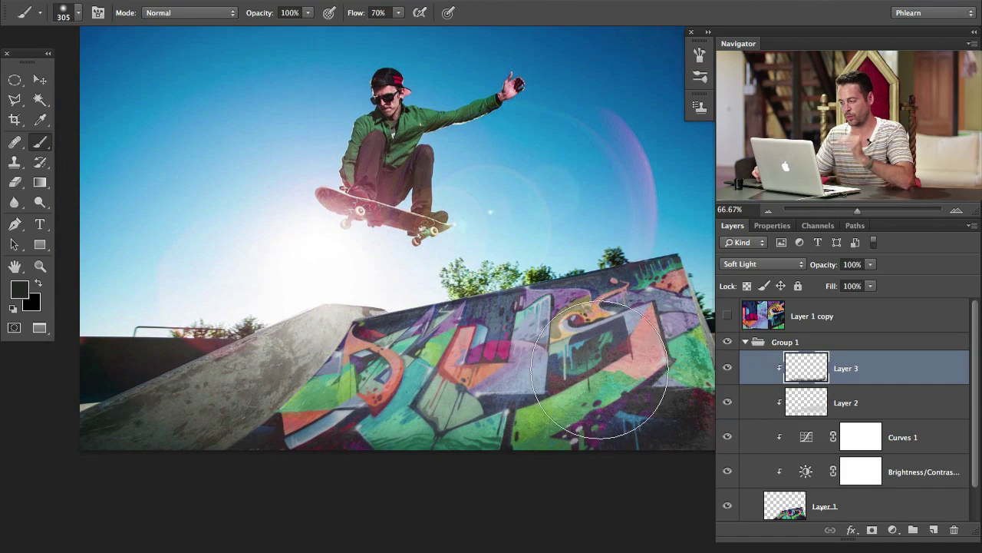
pyautogui.hscroll(2, 637, 399)
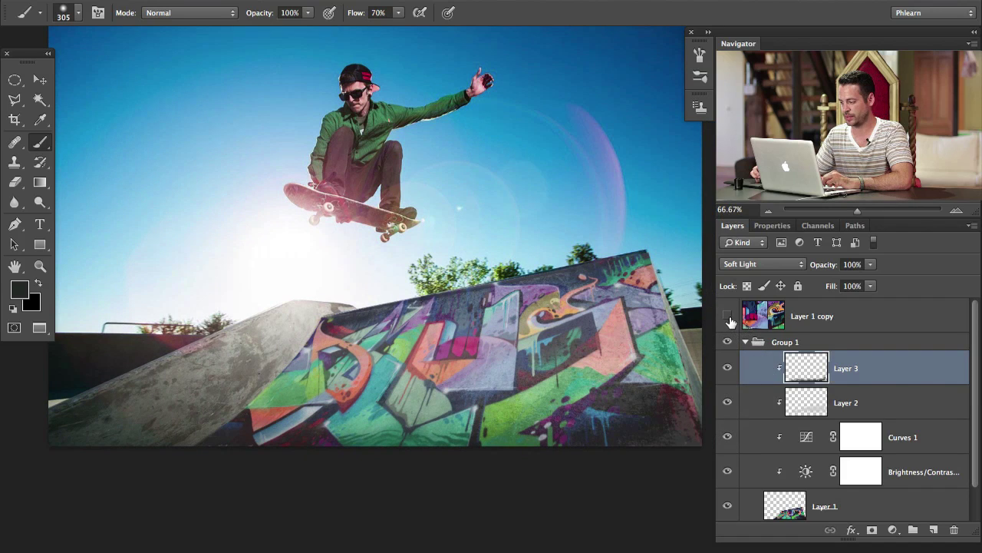
# Step: Collapse and hide Group 1, and select the Background layer
pyautogui.click(745, 343)
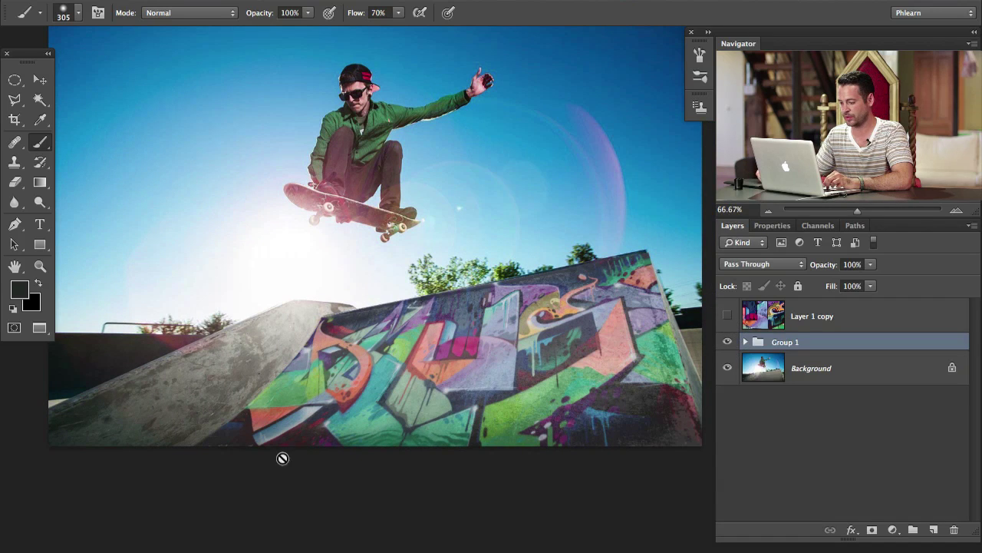
pyautogui.click(727, 342)
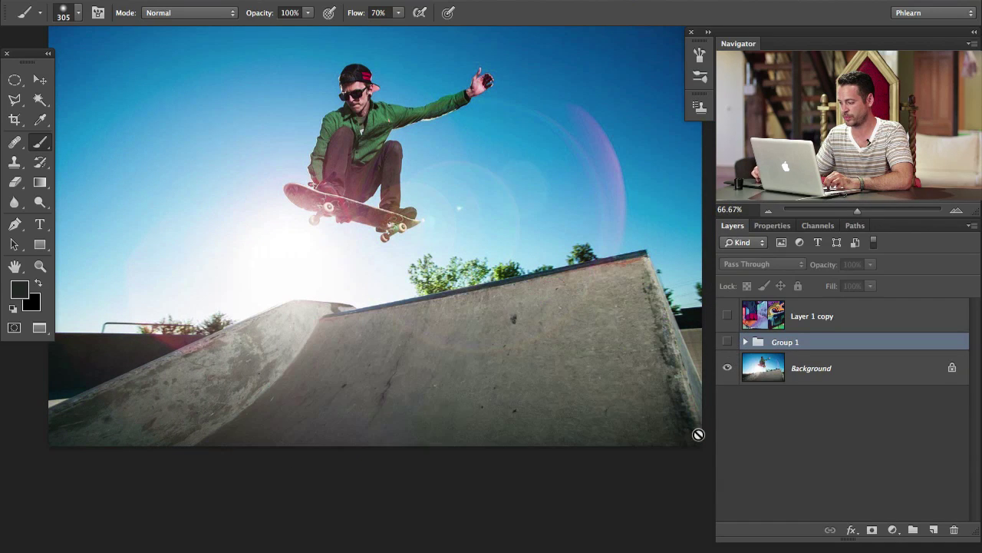
pyautogui.click(802, 376)
# Step: Select the darkest tones with Color Range, sampling the ramp's dark lower corner with Fuzziness 57, and keep the selection active
pyautogui.click(319, 1)
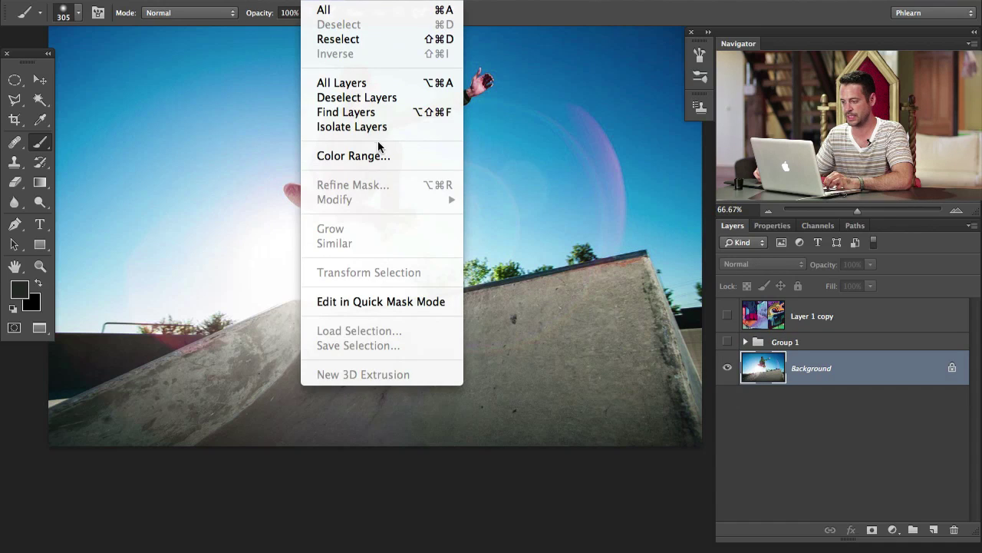
pyautogui.click(353, 156)
pyautogui.click(694, 426)
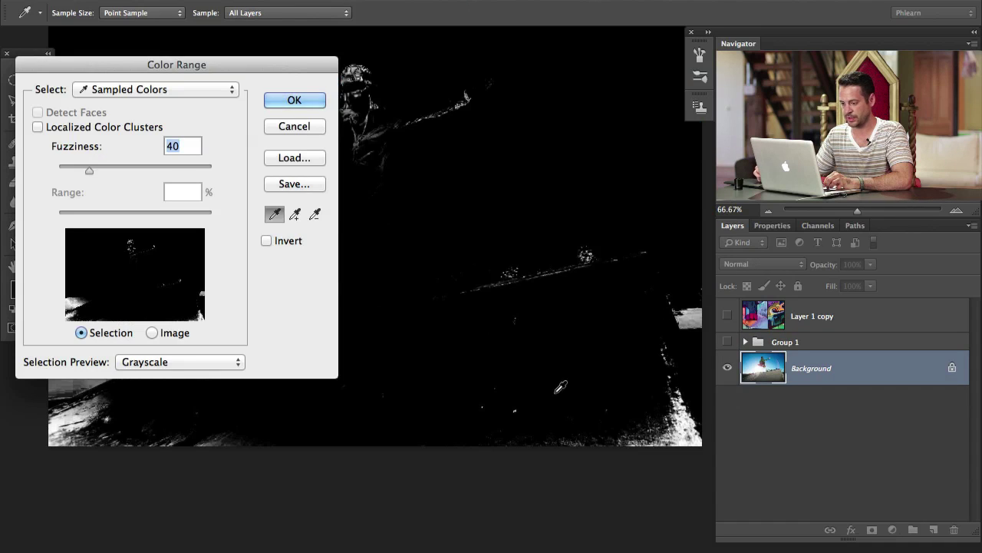
pyautogui.moveTo(90, 171); pyautogui.dragTo(102, 170)
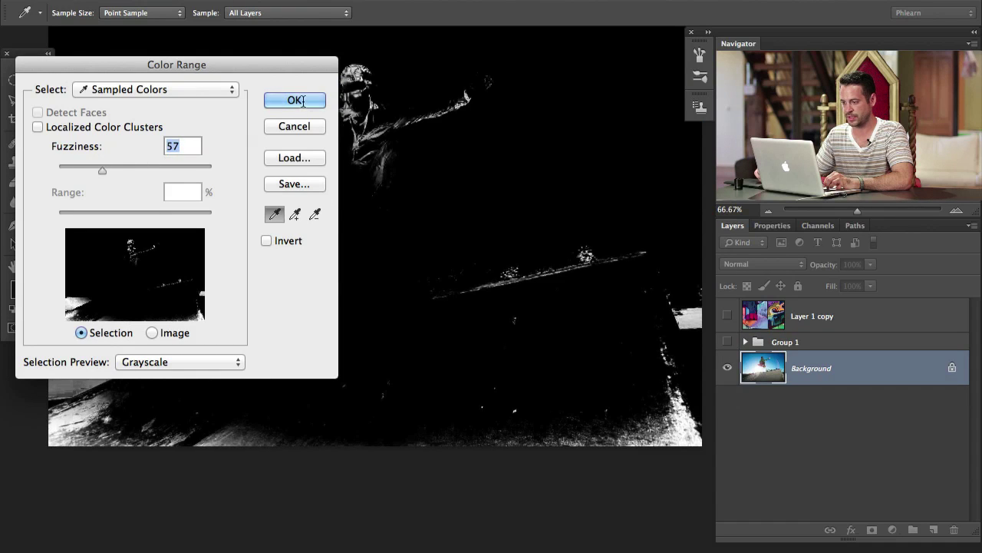
pyautogui.click(295, 101)
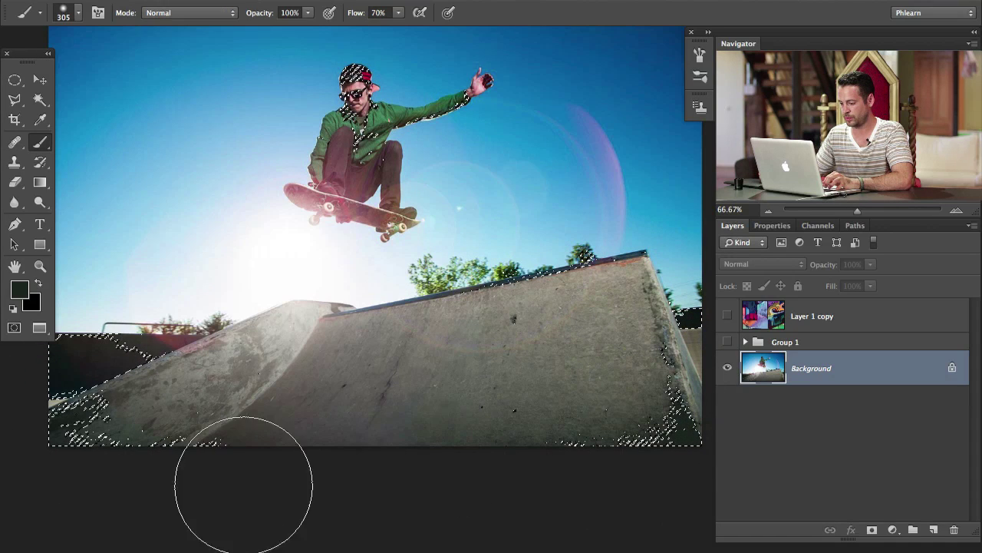
pyautogui.hotkey('ctrl', 'd')
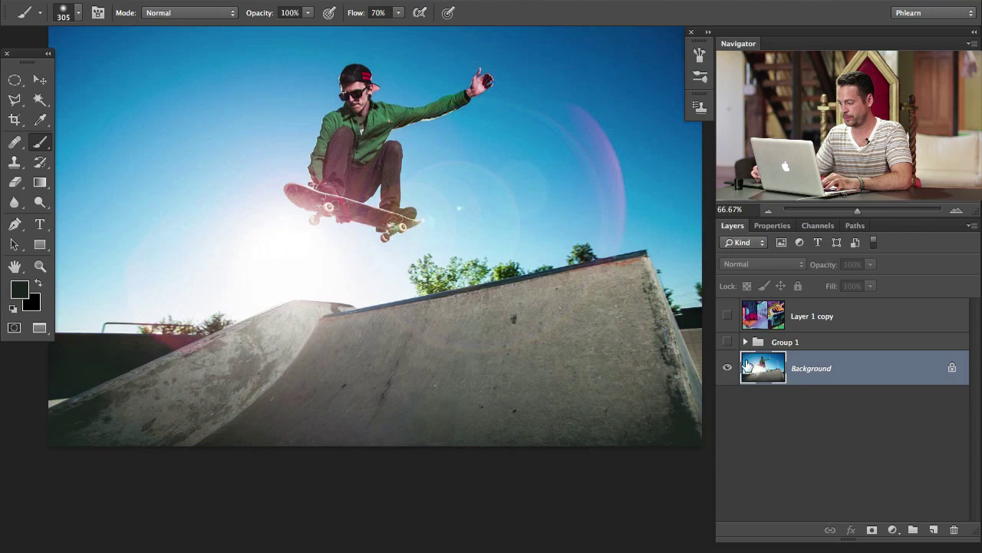
pyautogui.hotkey('ctrl', 'z')
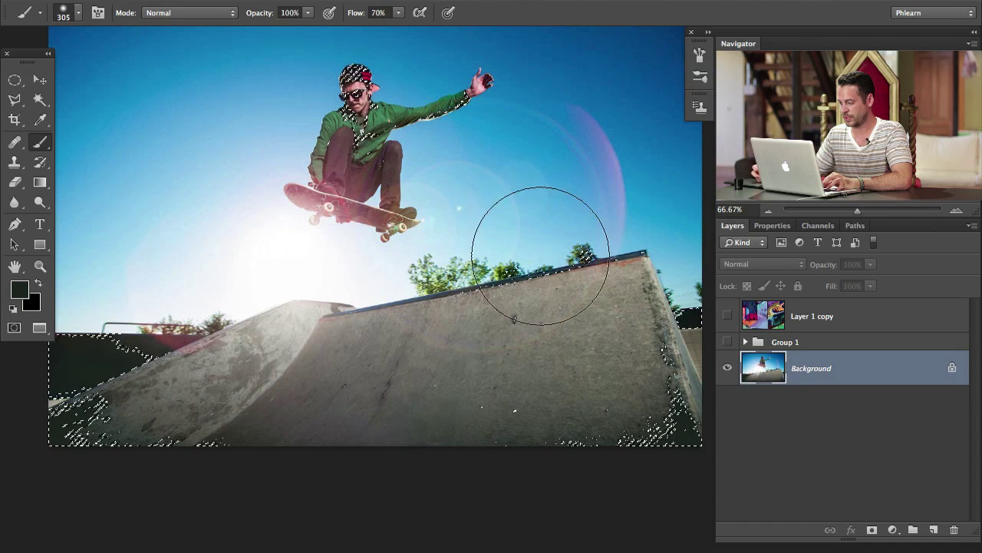
# Step: Show and expand Group 1, and add a new clipped layer above Layer 3
pyautogui.click(728, 343)
pyautogui.click(745, 342)
pyautogui.click(865, 368)
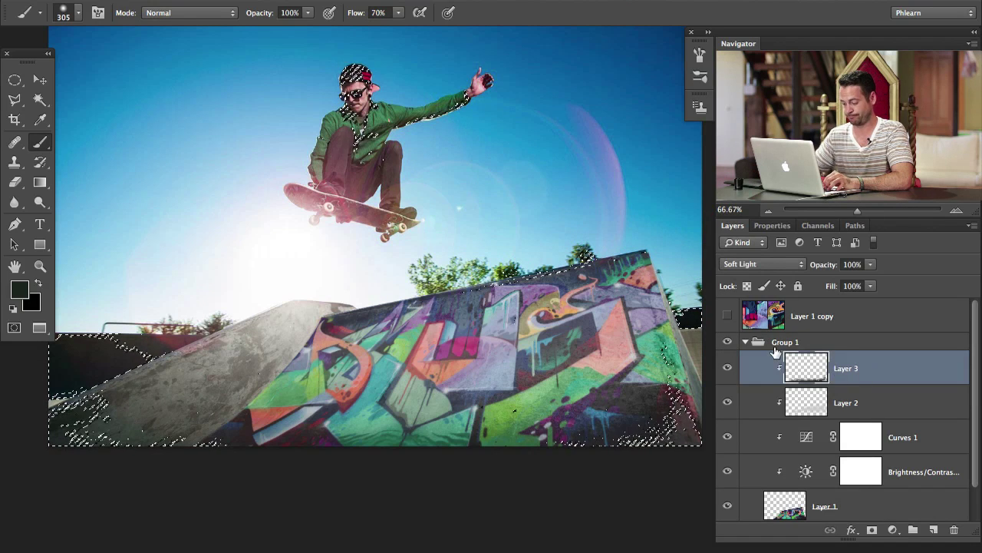
pyautogui.hotkey('ctrl', 'shift', 'alt', 'n')
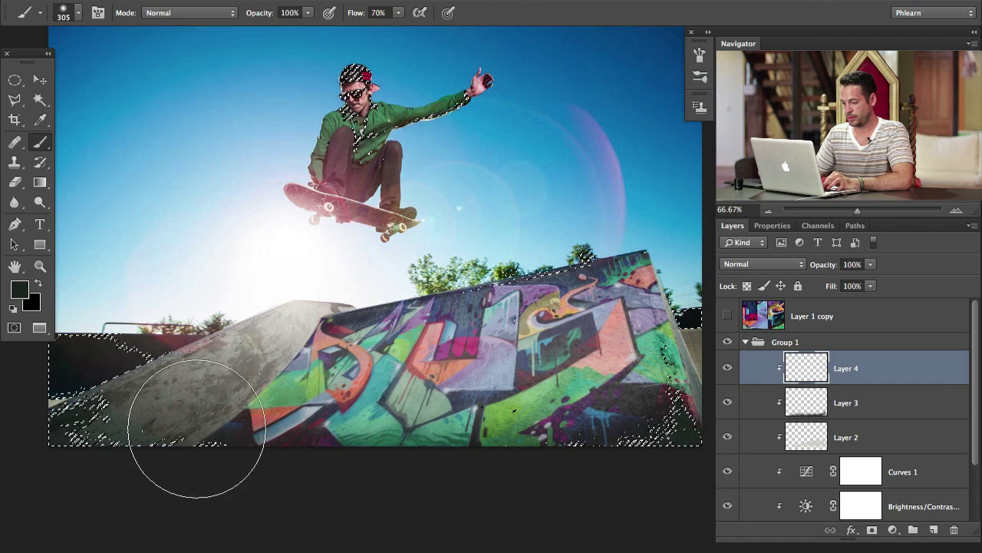
# Step: Clear the selection and set Layer 4's blend mode to Overlay
pyautogui.hotkey('ctrl', 'd')
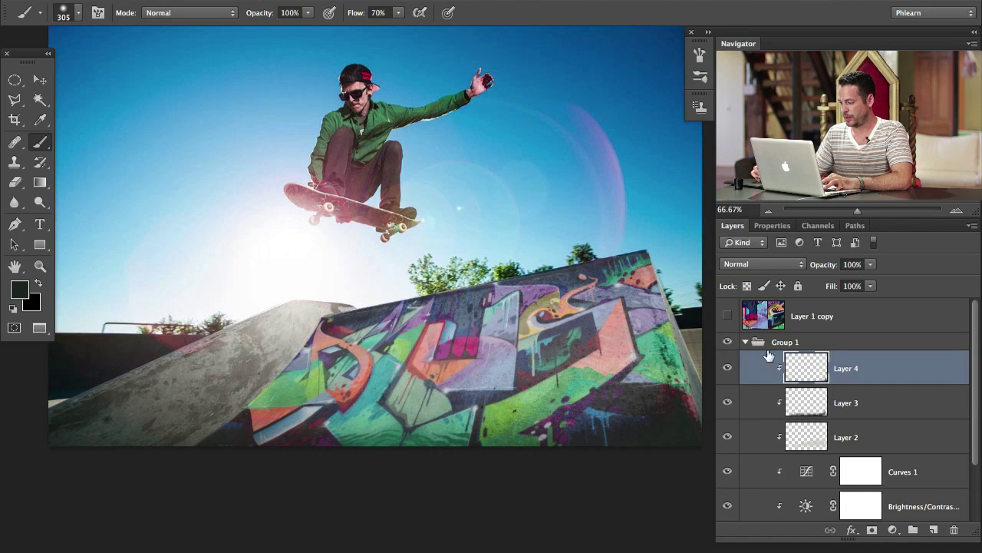
pyautogui.click(766, 271)
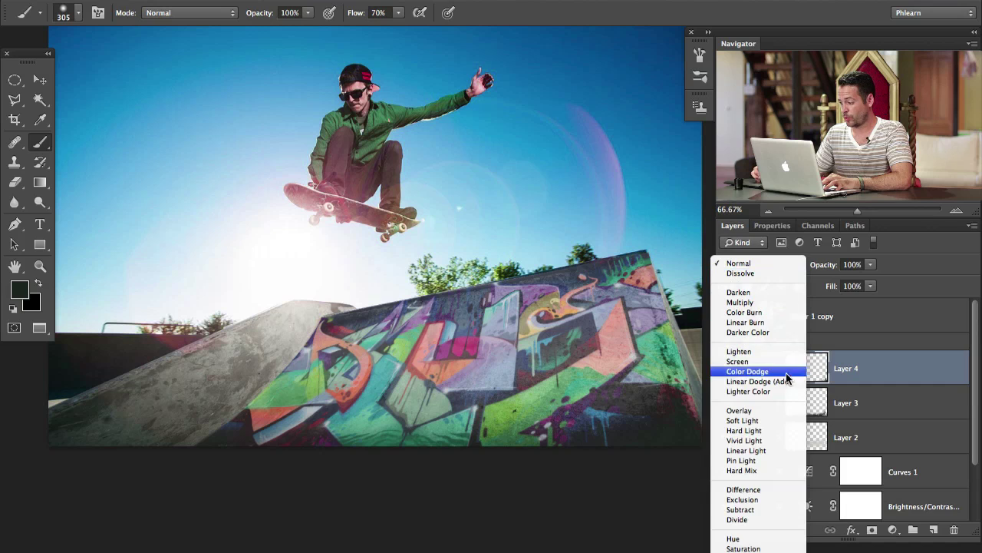
pyautogui.click(775, 411)
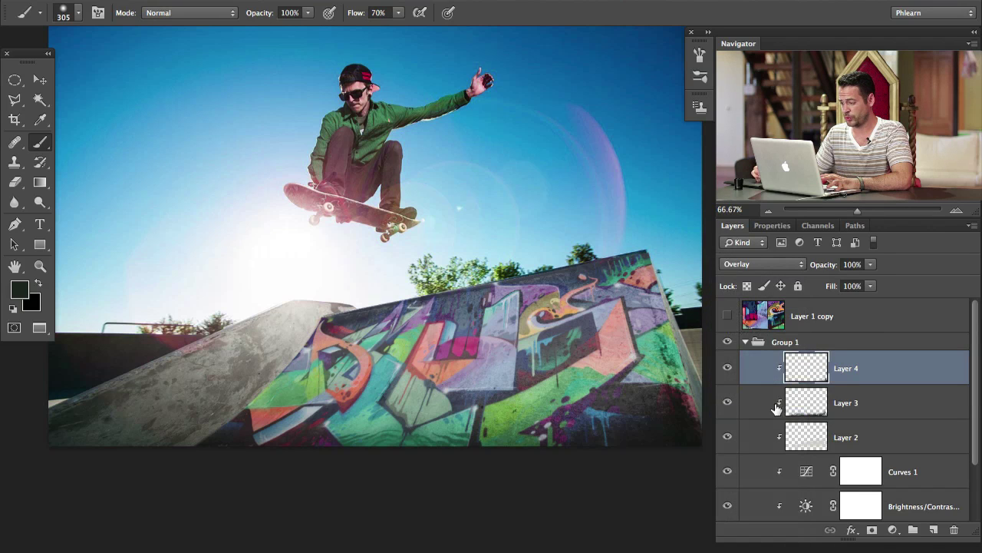
# Step: Compare the graffiti with and without Layer 4's dark texture, and set that layer's opacity to 98%
pyautogui.click(727, 369)
pyautogui.click(727, 369)
pyautogui.click(727, 368)
pyautogui.click(727, 369)
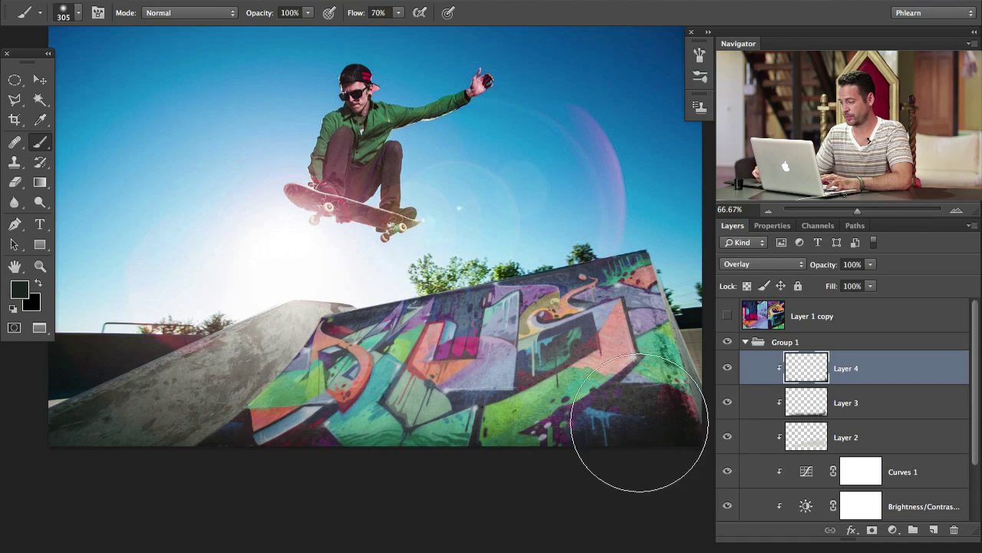
pyautogui.click(727, 369)
pyautogui.click(727, 369)
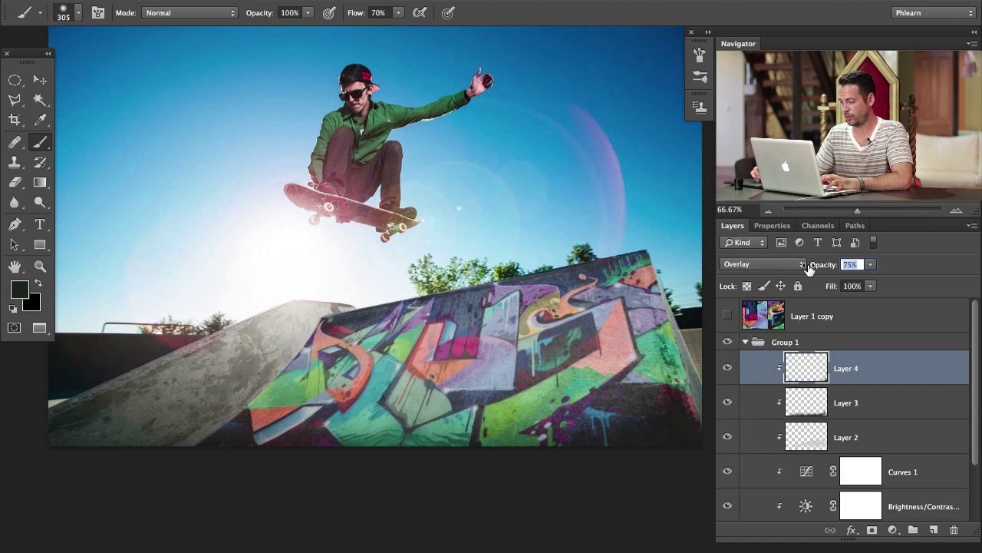
pyautogui.moveTo(493, 406)
pyautogui.mouseDown()
pyautogui.moveTo(542, 387)
pyautogui.moveTo(503, 398)
pyautogui.mouseUp()
pyautogui.moveTo(435, 393); pyautogui.dragTo(431, 406)
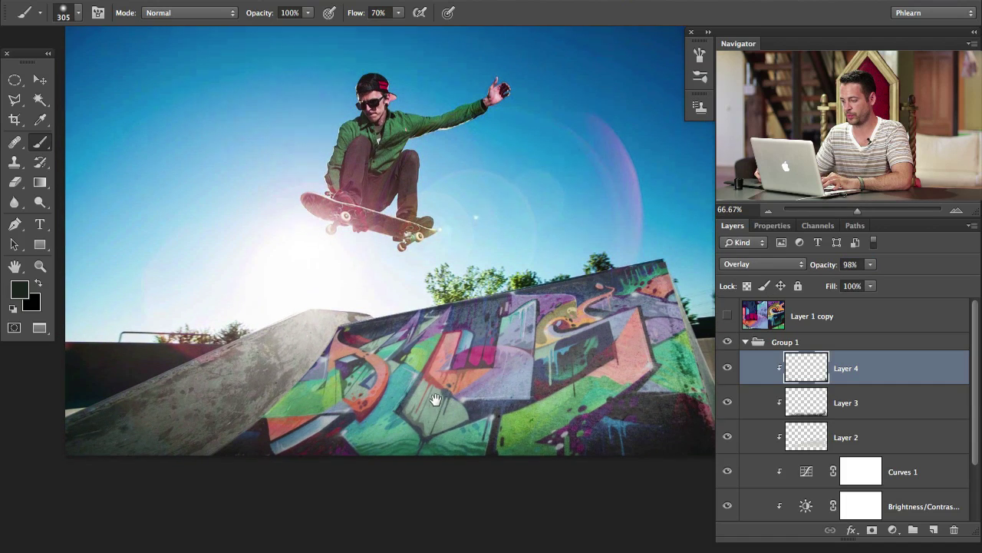
# Step: Compare the ramp with and without the graffiti in Group 1, and examine the artwork's texture and edges at 200% zoom
pyautogui.click(728, 343)
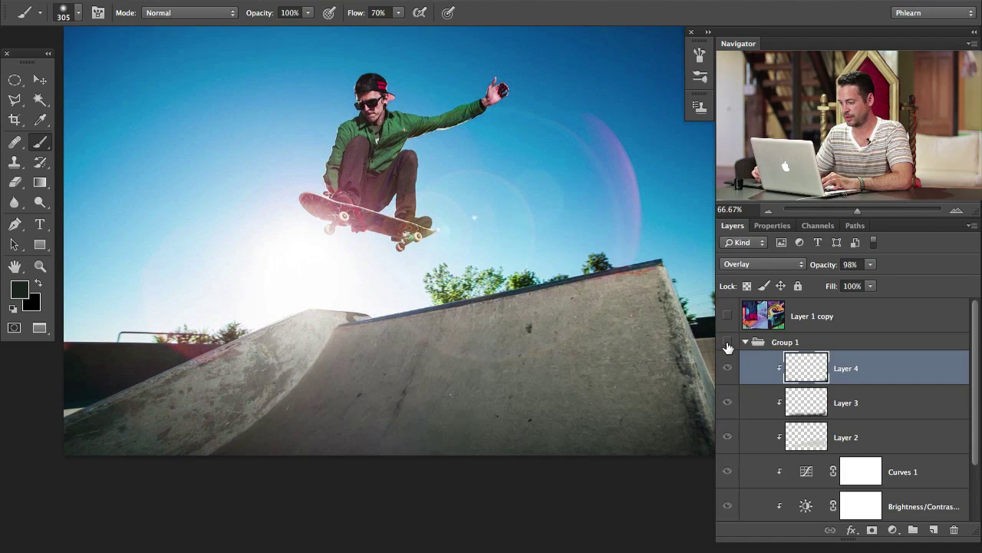
pyautogui.click(727, 343)
pyautogui.click(727, 342)
pyautogui.click(727, 343)
pyautogui.click(728, 343)
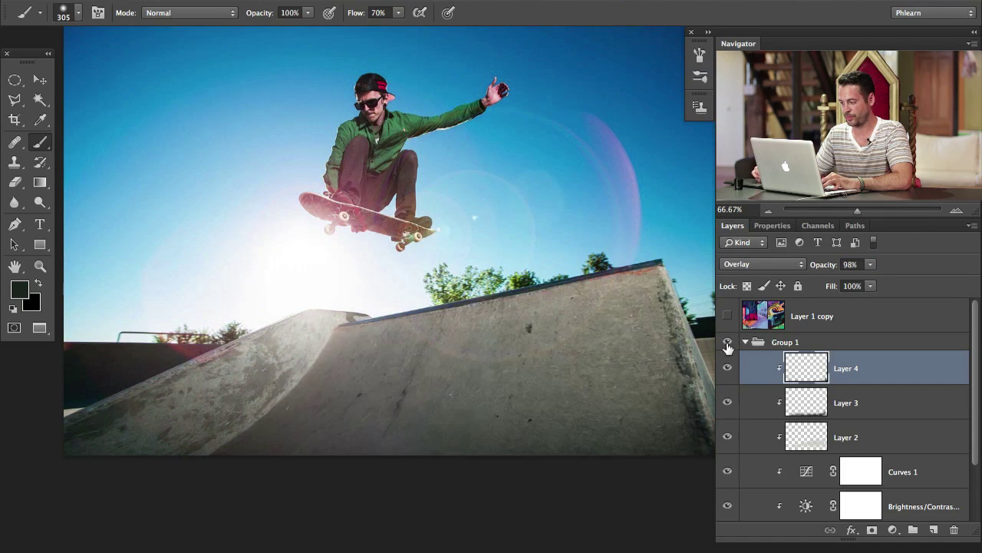
pyautogui.click(728, 343)
pyautogui.press('super+plus')
pyautogui.press('super+plus')
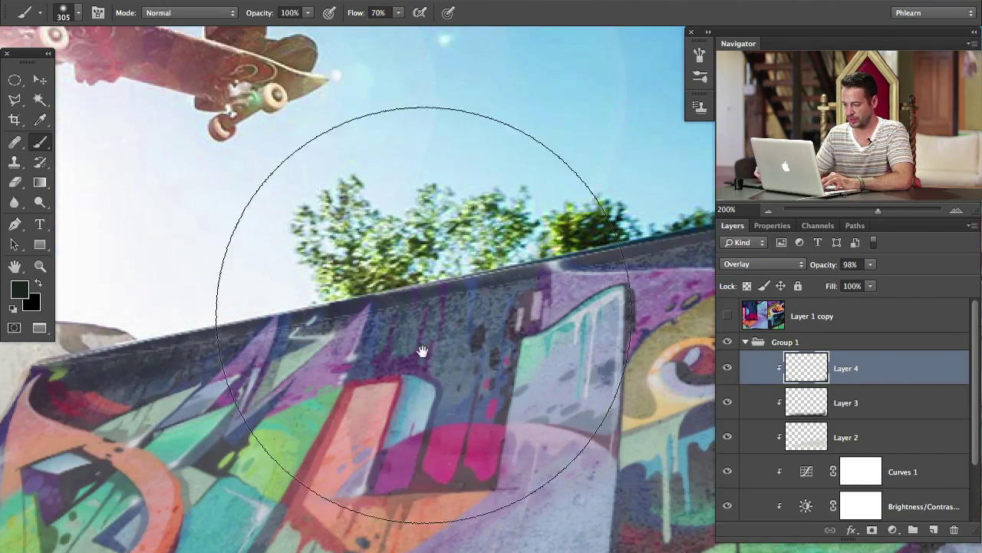
pyautogui.moveTo(277, 441); pyautogui.dragTo(434, 282)
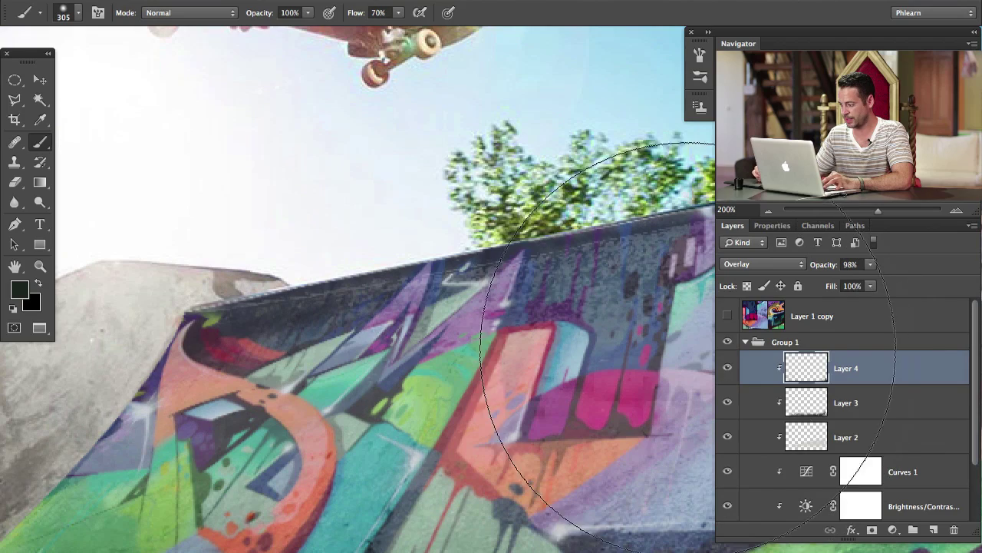
pyautogui.moveTo(610, 414); pyautogui.dragTo(433, 378)
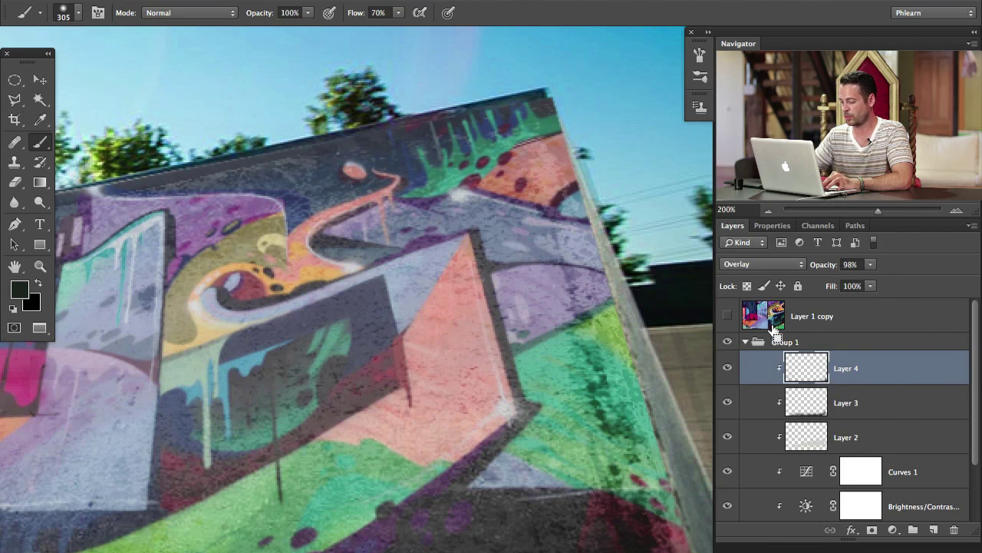
pyautogui.press('super+minus')
pyautogui.press('super+minus')
pyautogui.moveTo(578, 420); pyautogui.dragTo(433, 342)
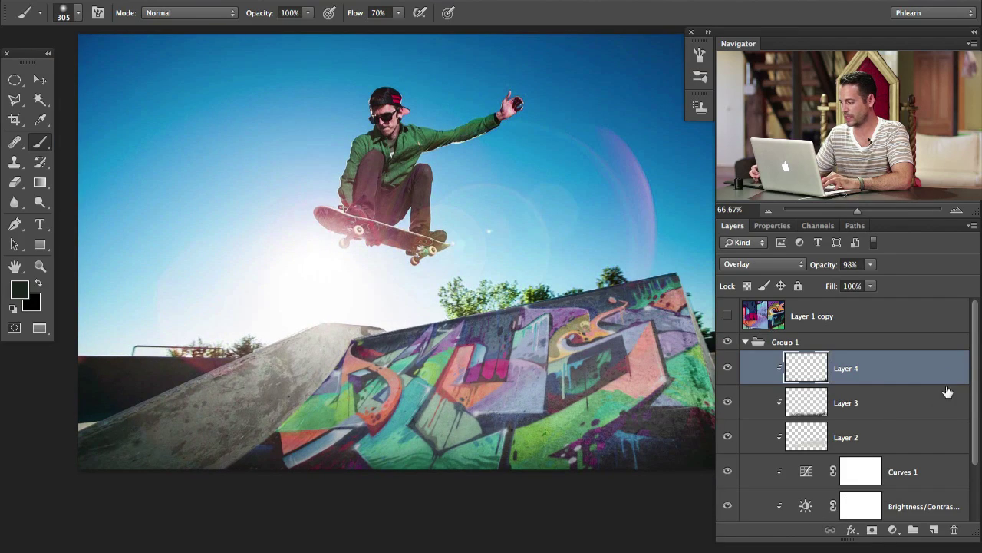
# Step: Open a Gaussian Blur on the graffiti artwork in Layer 1 and set its radius to 0.7 pixels
pyautogui.moveTo(977, 382); pyautogui.dragTo(976, 432)
pyautogui.click(896, 471)
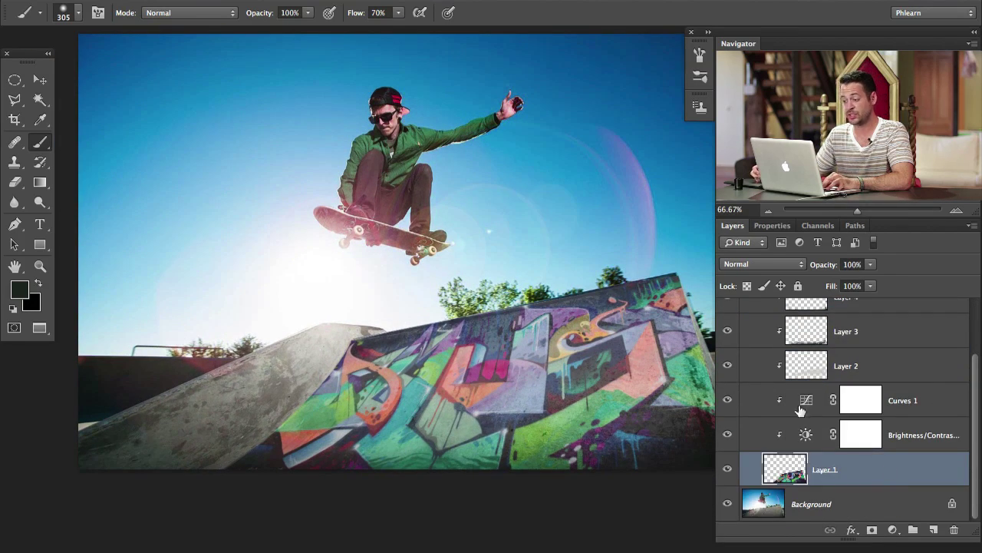
pyautogui.moveTo(489, 236); pyautogui.dragTo(452, 258)
pyautogui.click(367, 2)
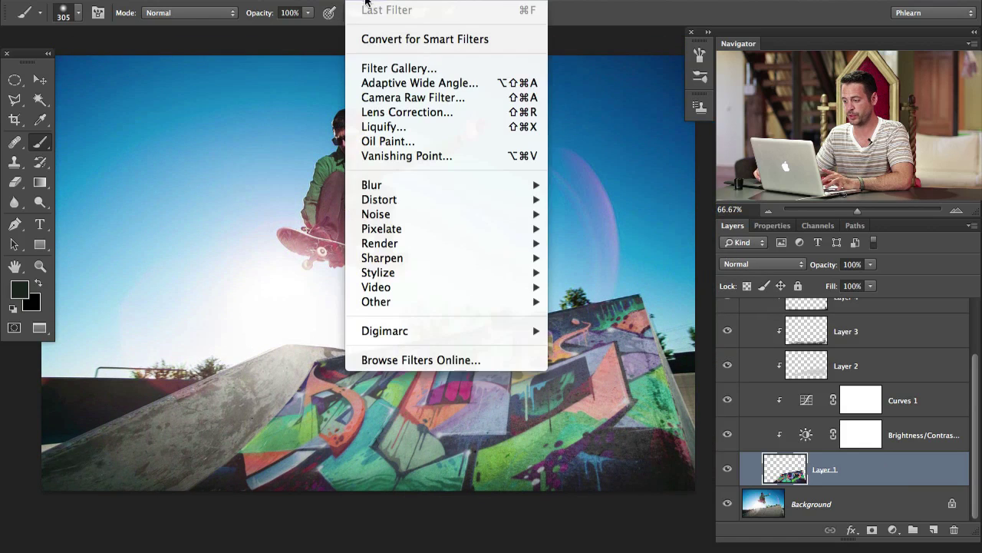
pyautogui.moveTo(428, 186)
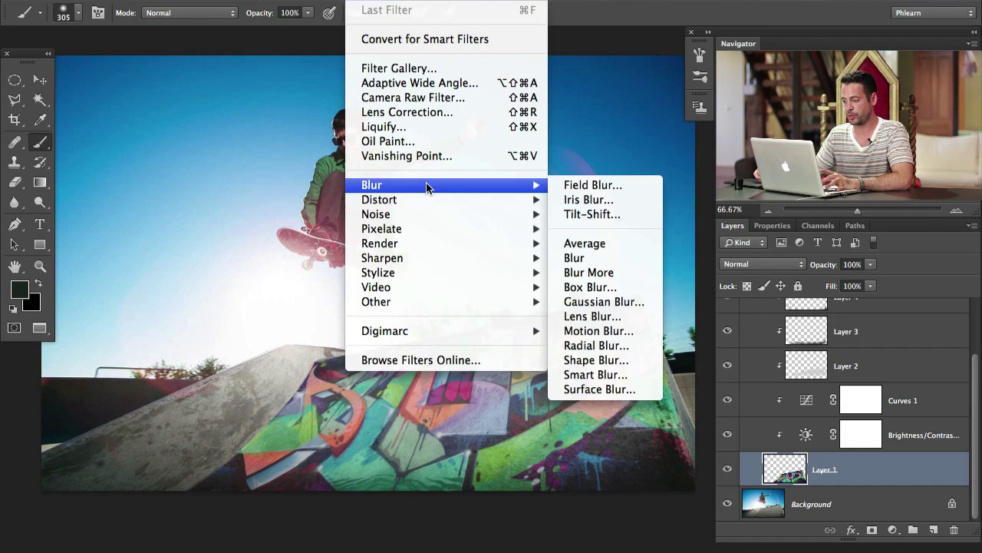
pyautogui.click(626, 302)
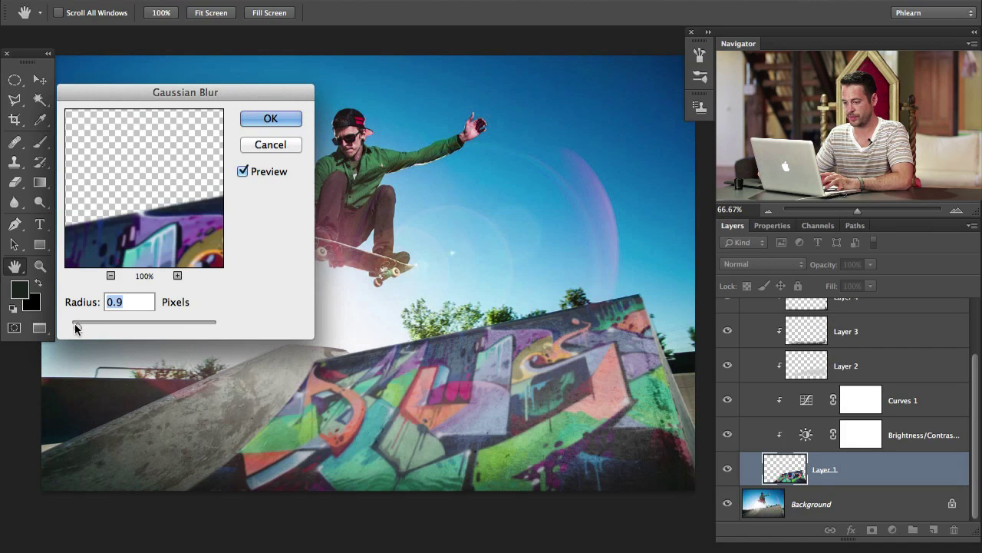
pyautogui.moveTo(73, 325); pyautogui.dragTo(74, 327)
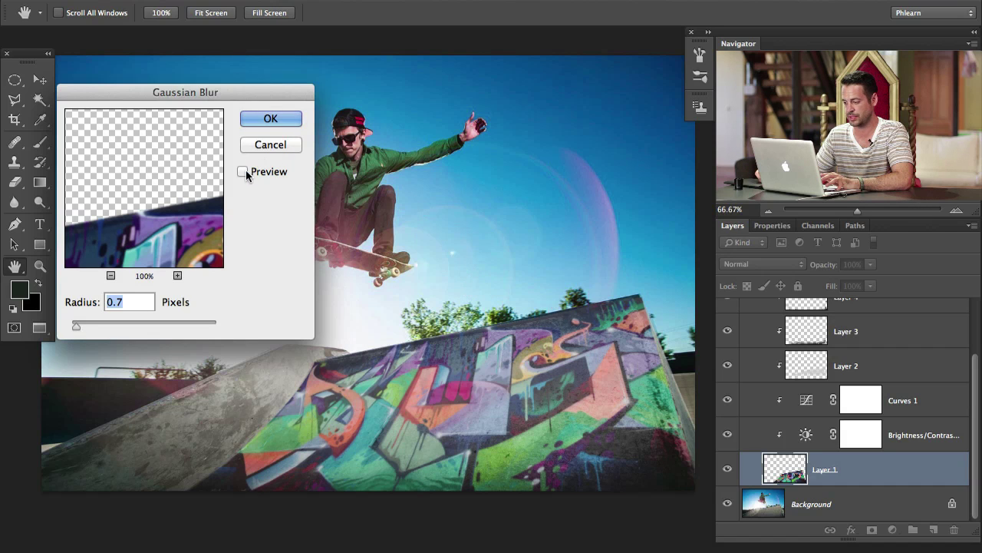
# Step: Compare the graffiti up close with and without the blur preview, and apply the Gaussian Blur with the preview on
pyautogui.hotkey('ctrl', '+')
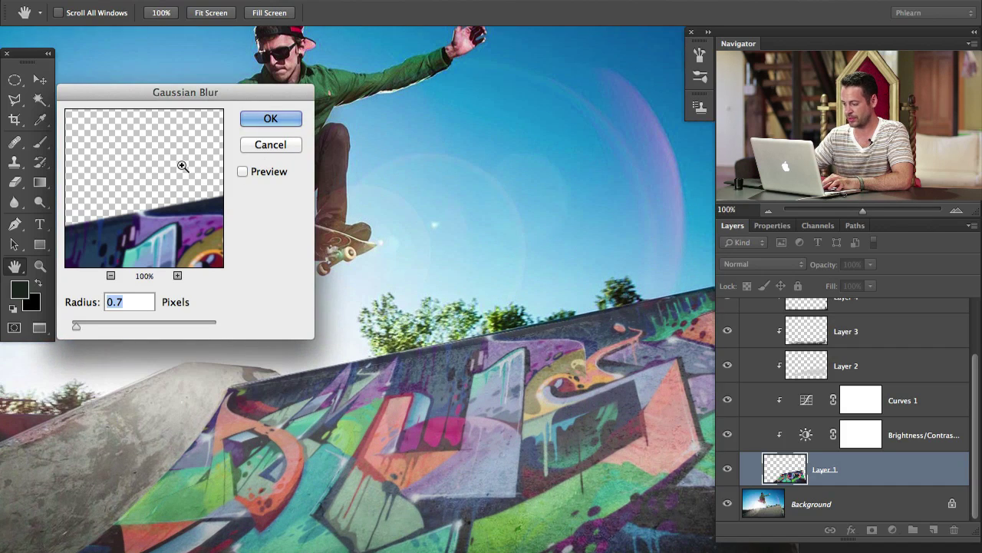
pyautogui.press('super+minus')
pyautogui.press('super+plus')
pyautogui.press('super+plus')
pyautogui.moveTo(564, 480); pyautogui.dragTo(394, 236)
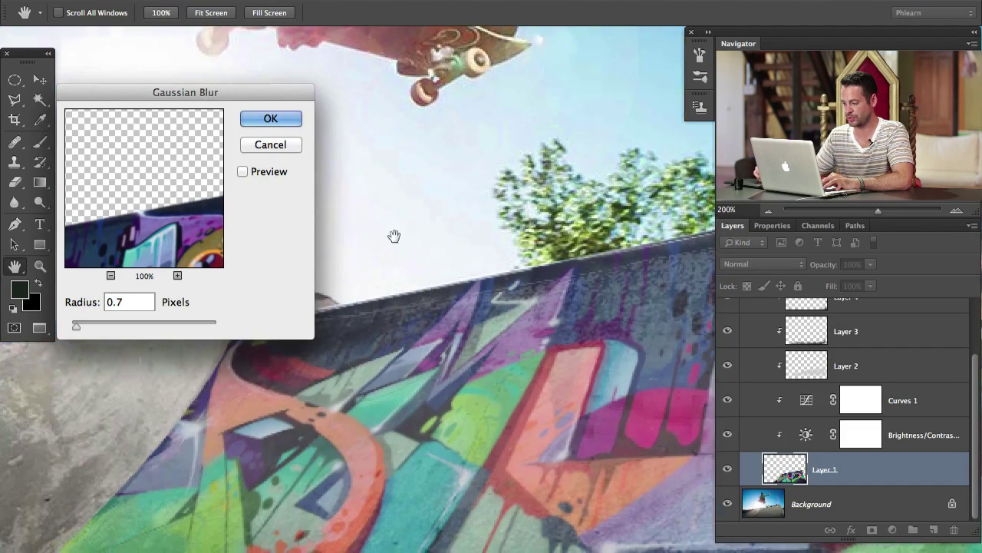
pyautogui.scroll(-4, 394, 235)
pyautogui.hscroll(2, 430, 261)
pyautogui.scroll(-4, 489, 310)
pyautogui.hscroll(3, 488, 310)
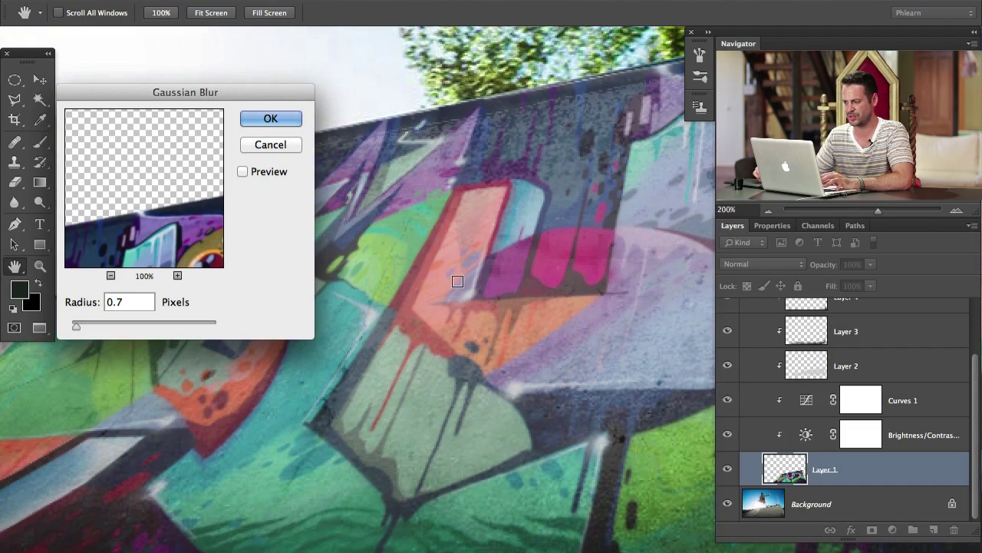
pyautogui.click(243, 173)
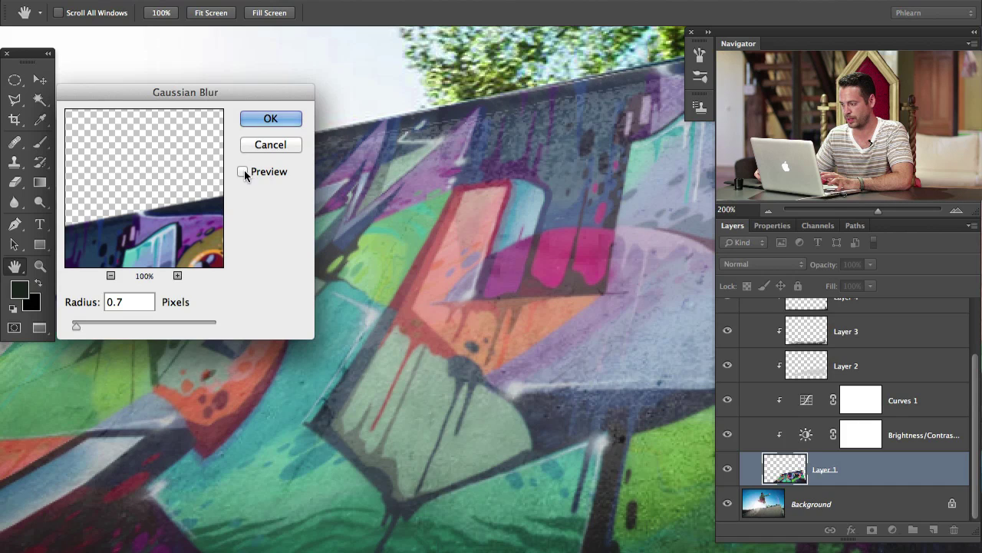
pyautogui.click(243, 173)
pyautogui.click(243, 174)
pyautogui.click(246, 173)
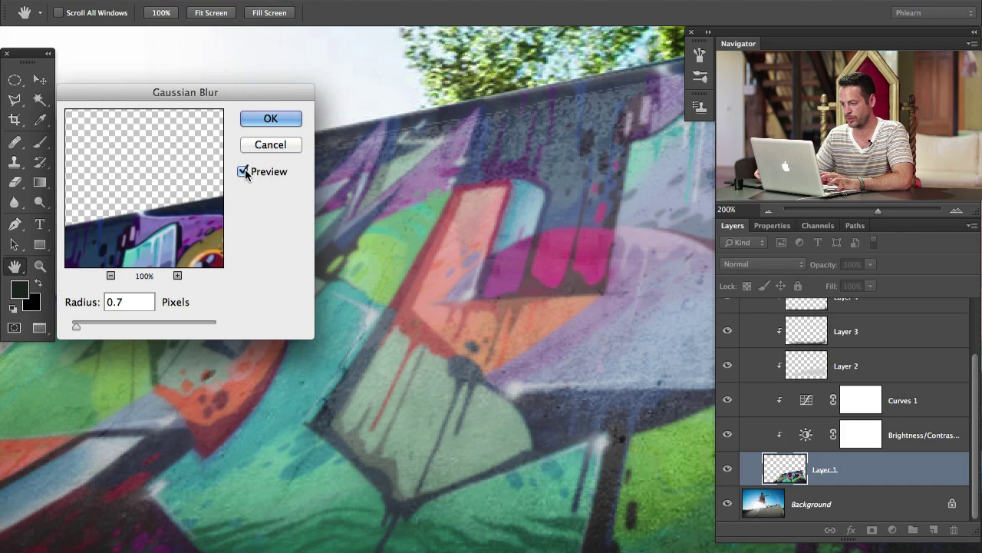
pyautogui.click(271, 119)
pyautogui.press('b')
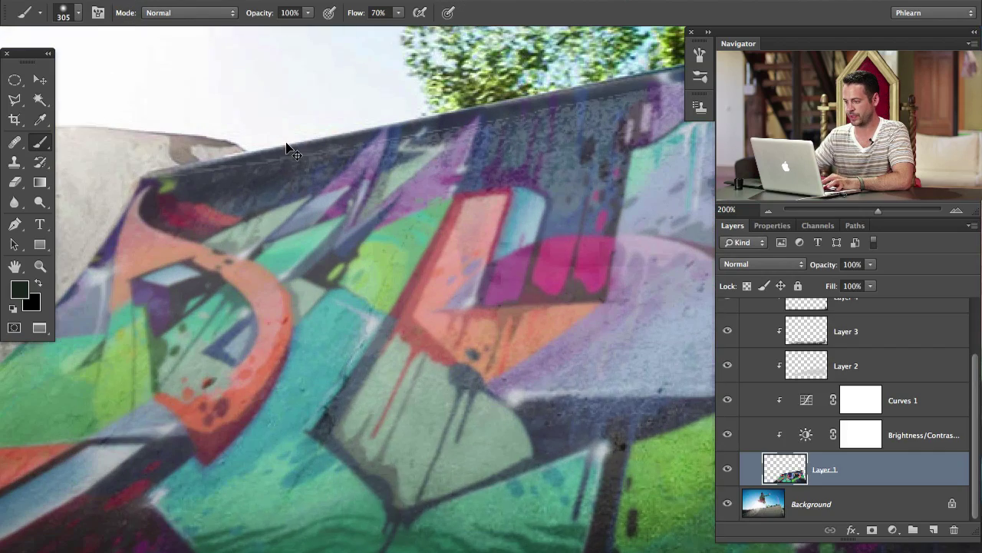
# Step: Compare the blurred graffiti with the bare ramp by toggling the visibility of Group 1
pyautogui.moveTo(541, 212); pyautogui.dragTo(382, 342)
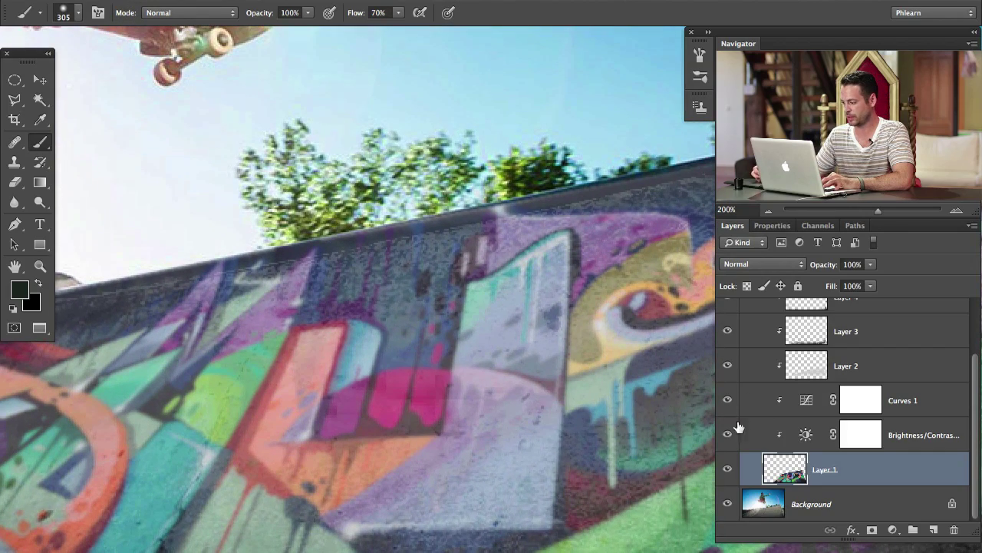
pyautogui.scroll(2, 952, 377)
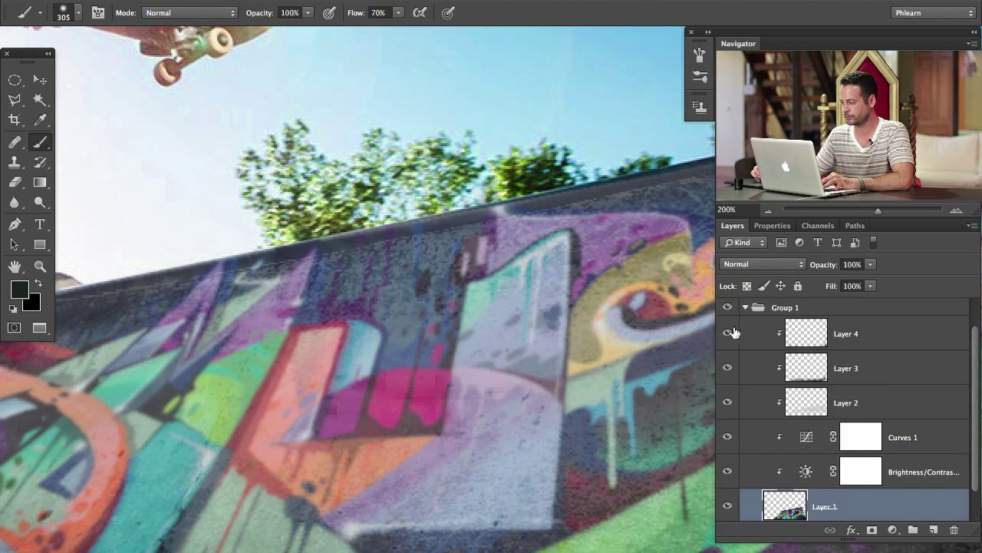
pyautogui.click(728, 307)
pyautogui.click(727, 308)
pyautogui.click(727, 307)
pyautogui.click(727, 307)
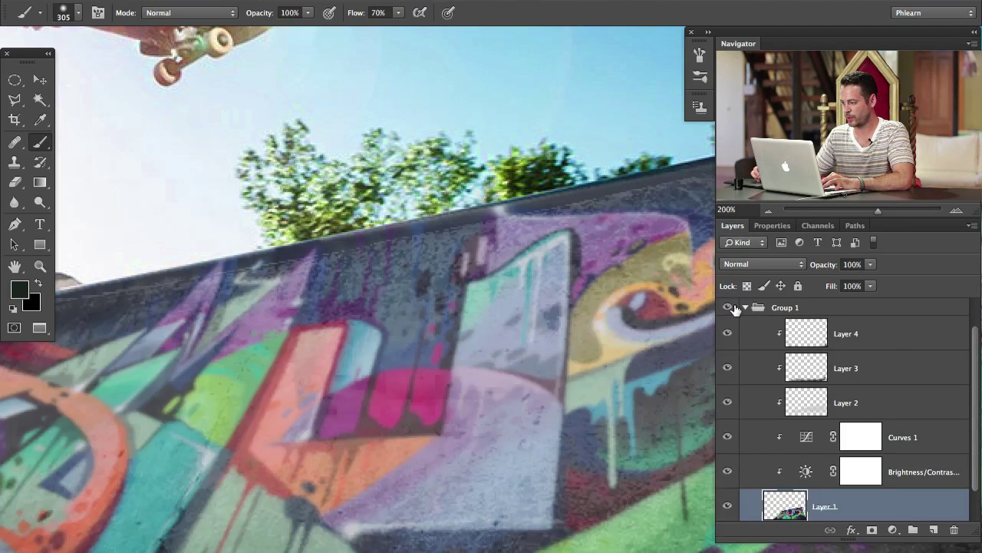
# Step: Hide Group 1 to reveal the bare ramp, and add a white layer mask to the group
pyautogui.click(728, 308)
pyautogui.moveTo(606, 336); pyautogui.dragTo(201, 434)
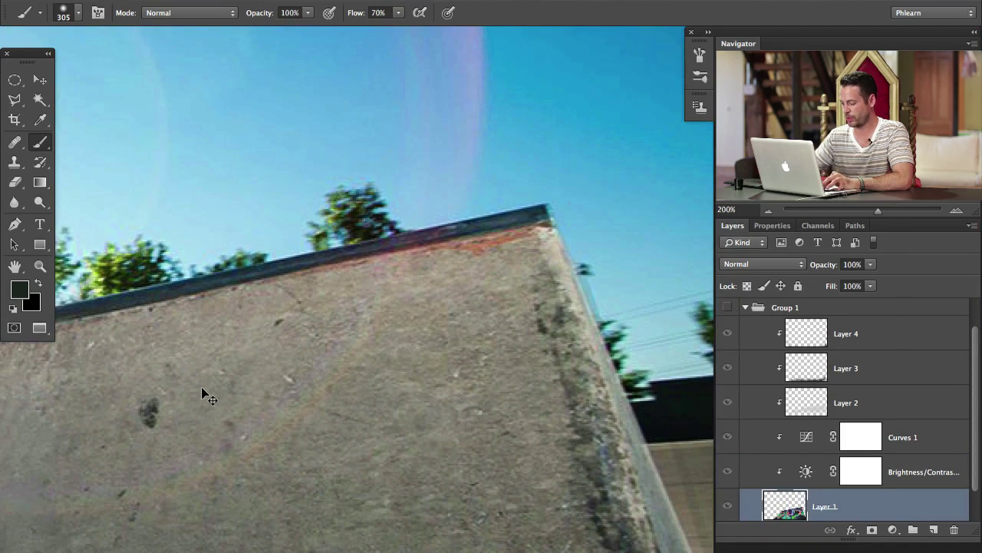
pyautogui.press('super+minus')
pyautogui.moveTo(332, 360)
pyautogui.mouseDown()
pyautogui.moveTo(353, 364)
pyautogui.moveTo(589, 283)
pyautogui.mouseUp()
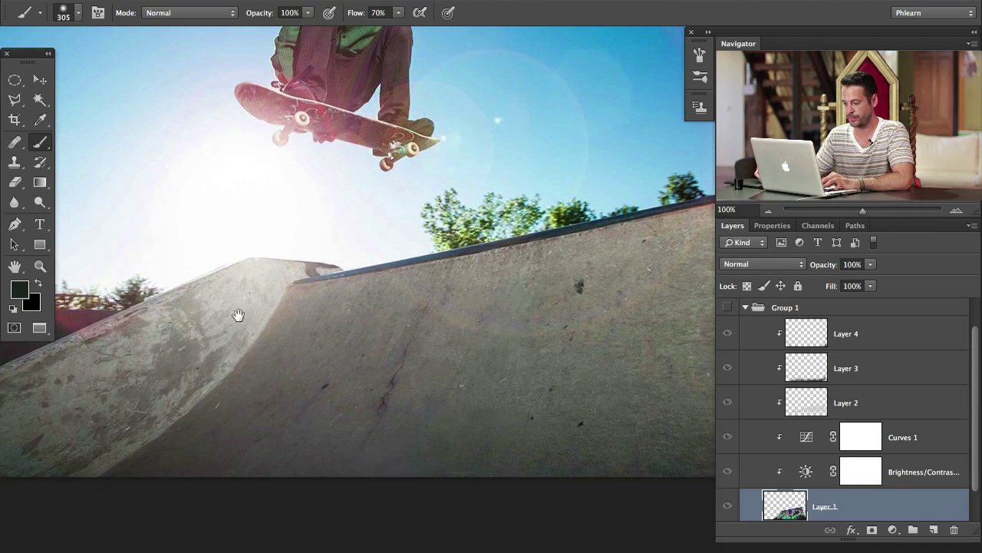
pyautogui.moveTo(401, 291); pyautogui.dragTo(307, 295)
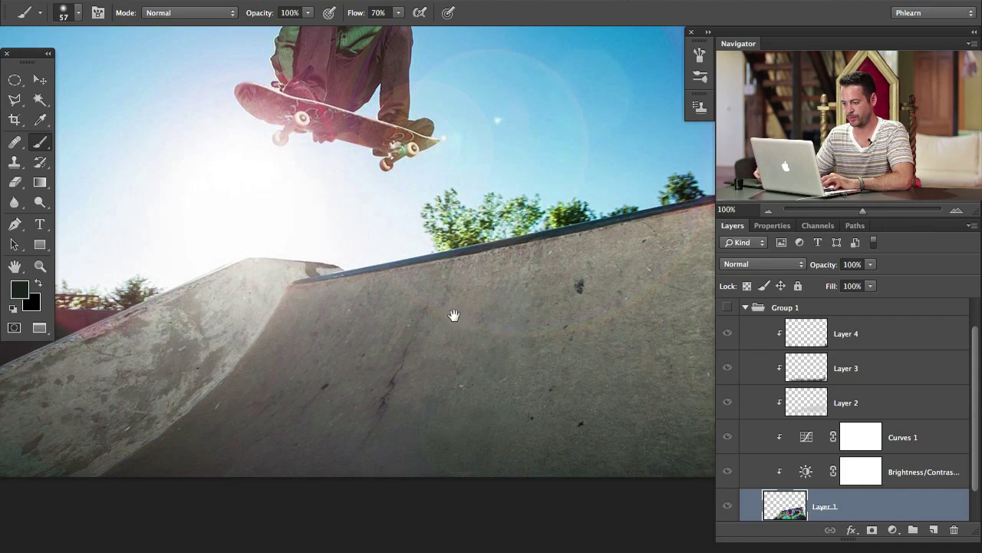
pyautogui.moveTo(453, 315); pyautogui.dragTo(346, 337)
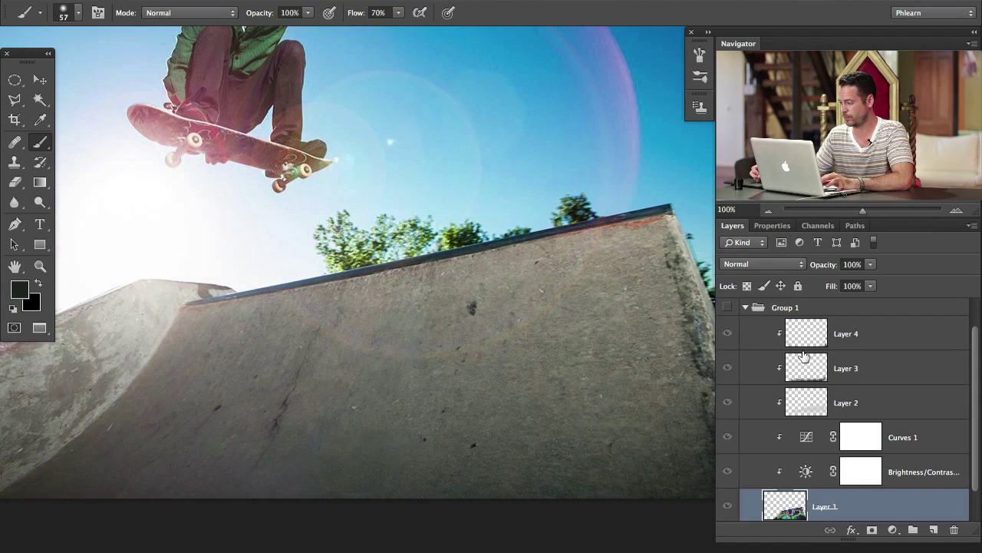
pyautogui.click(880, 341)
pyautogui.click(848, 307)
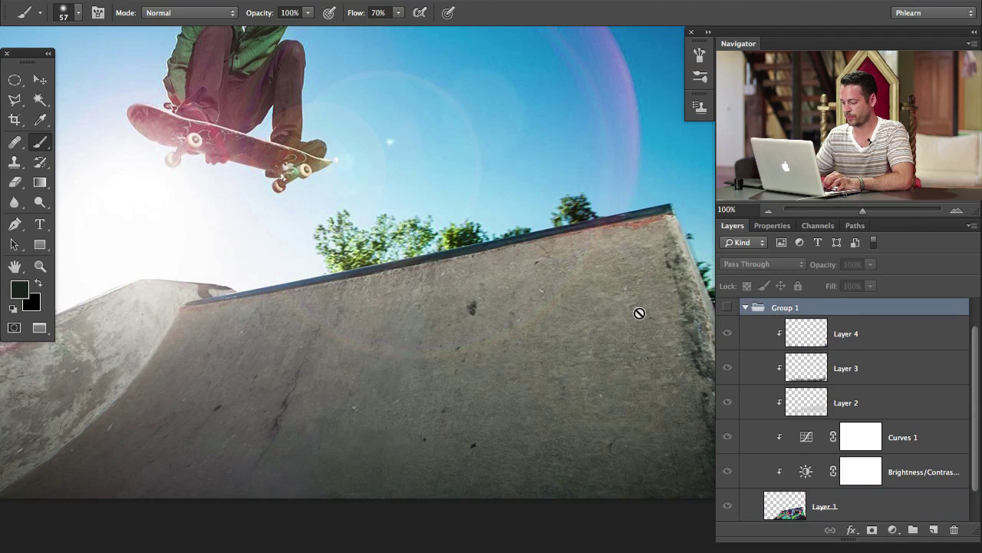
pyautogui.press('super+m')
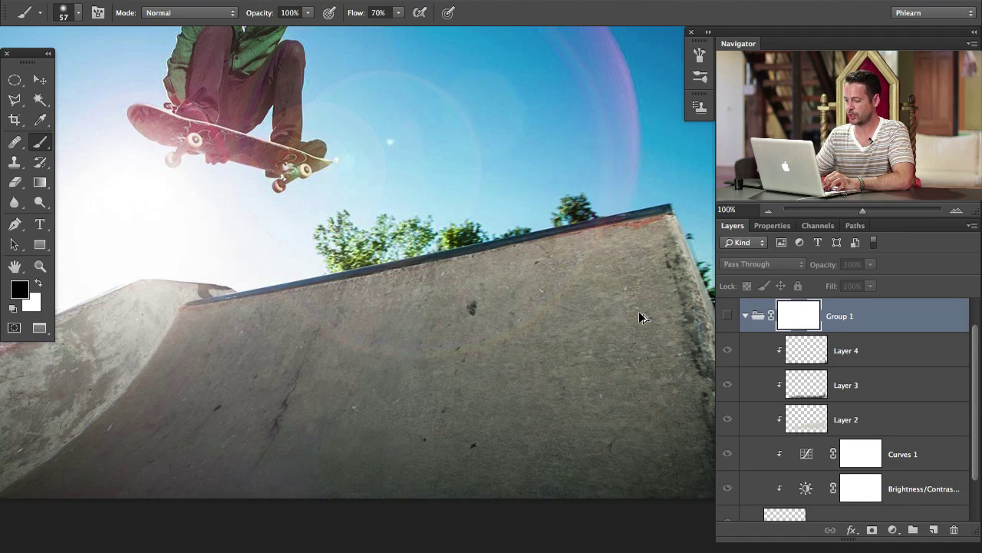
# Step: Select the dark coping along the ramp's upper edge with the Polygonal Lasso, and show Group 1
pyautogui.click(16, 102)
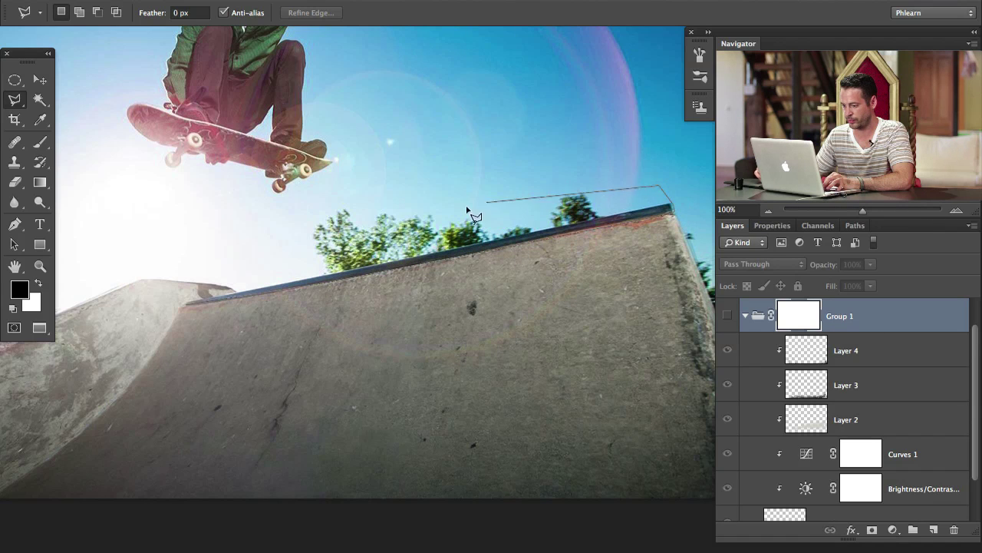
pyautogui.click(186, 305)
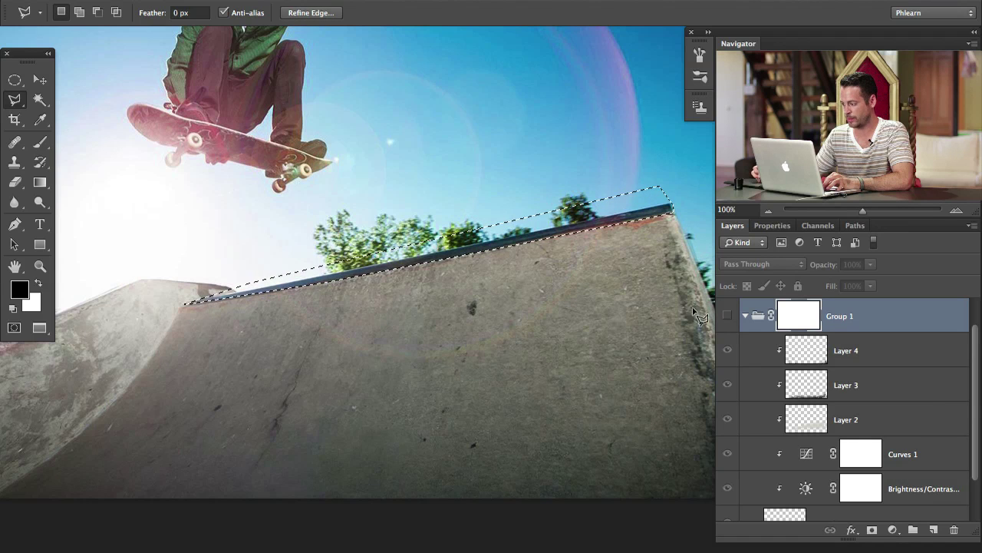
pyautogui.click(726, 316)
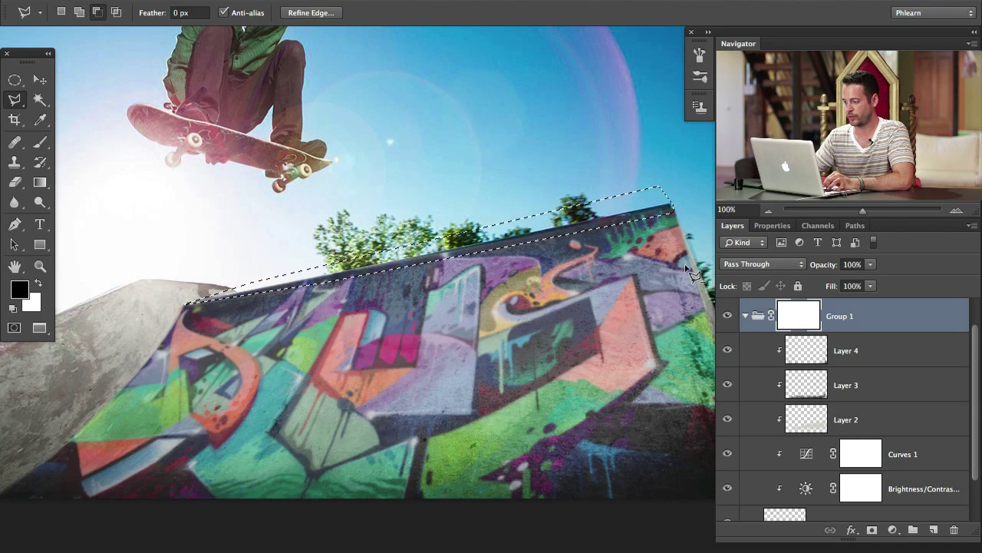
# Step: Fill the coping selection with black on Group 1's mask, and deselect
pyautogui.hotkey('alt', 'BackSpace')
pyautogui.hotkey('ctrl', 'd')
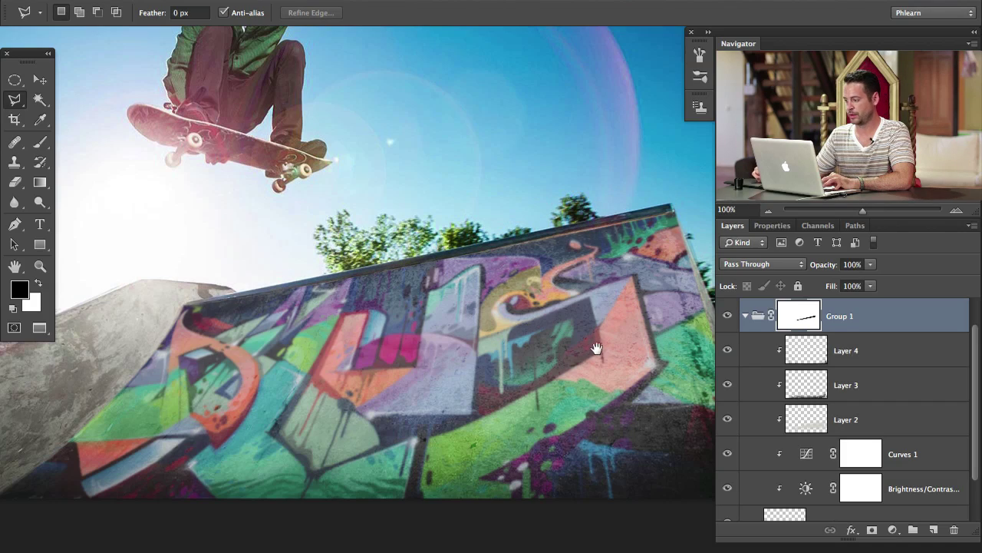
# Step: Restore the graffiti along the coping's lower edge by painting white on Group 1's mask with a 22 px brush
pyautogui.moveTo(597, 349); pyautogui.dragTo(587, 346)
pyautogui.hotkey('ctrl', '+')
pyautogui.press('b')
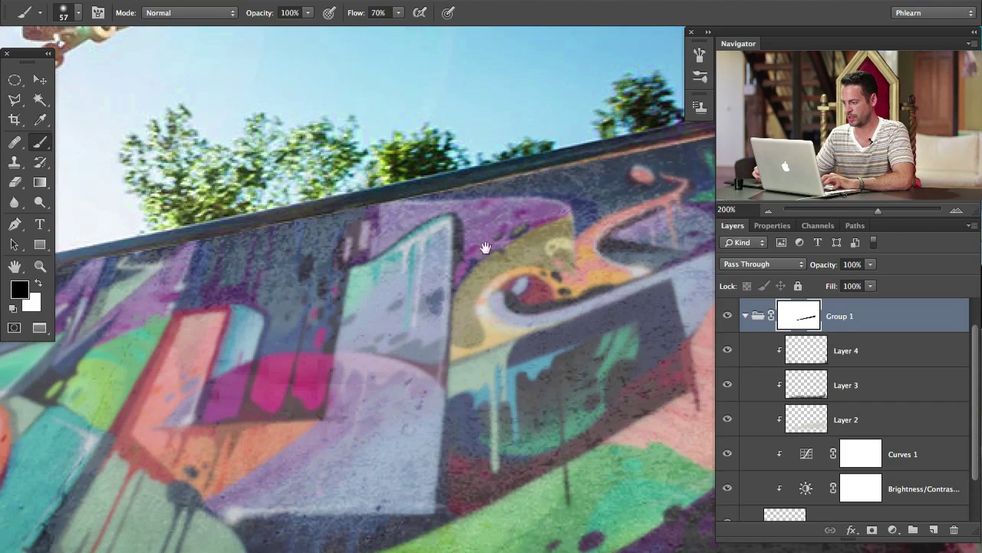
pyautogui.moveTo(485, 249); pyautogui.dragTo(425, 303)
pyautogui.moveTo(629, 206); pyautogui.dragTo(603, 208)
pyautogui.moveTo(549, 201)
pyautogui.mouseDown()
pyautogui.moveTo(561, 208)
pyautogui.moveTo(614, 191)
pyautogui.moveTo(575, 196)
pyautogui.mouseUp()
pyautogui.press('x')
pyautogui.click(586, 192)
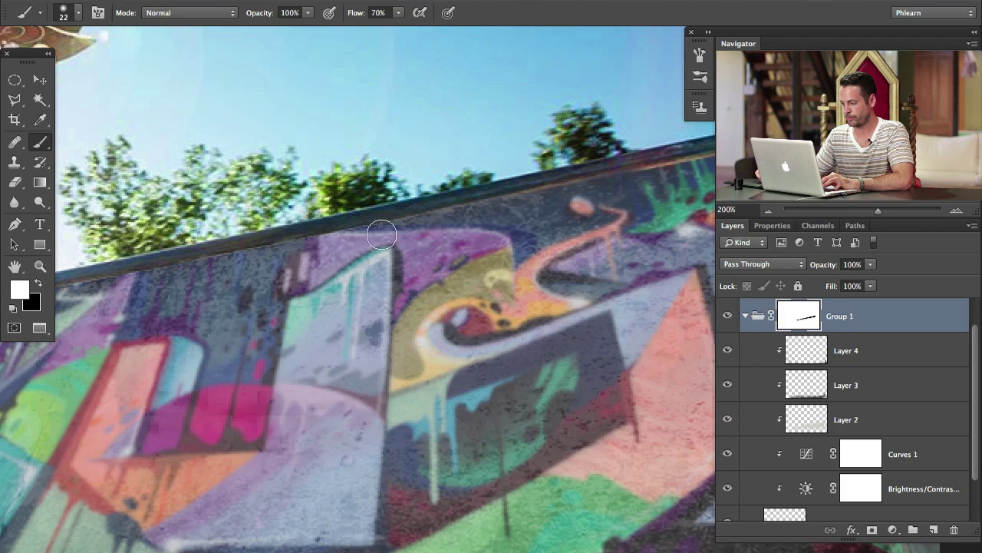
pyautogui.hscroll(6, 322, 253)
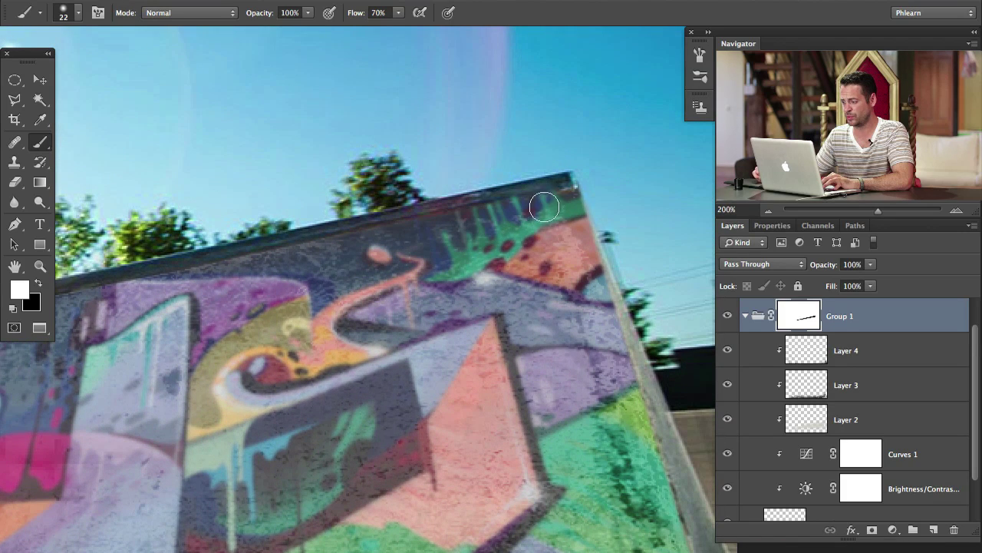
pyautogui.press('super+minus')
pyautogui.press('super+minus')
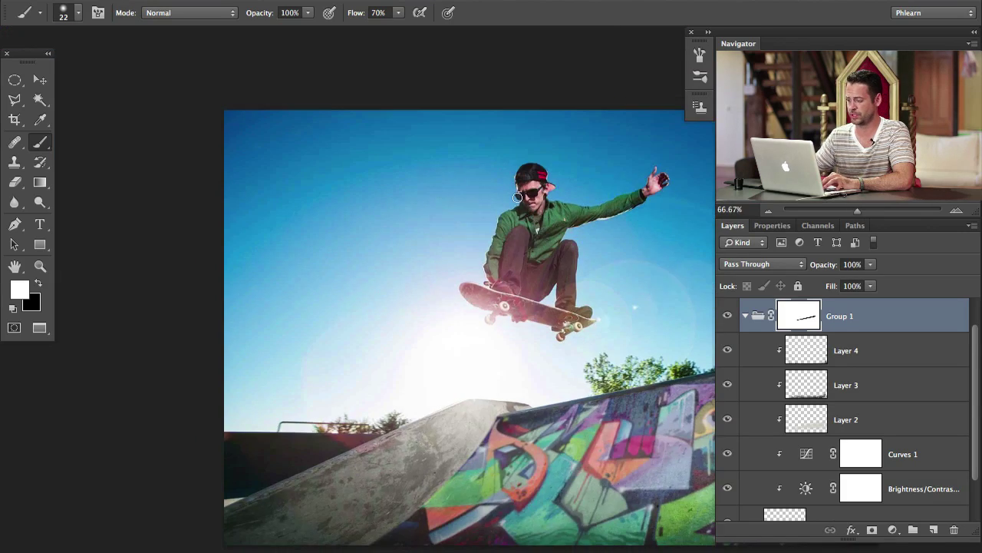
# Step: Add a Hue/Saturation adjustment above Curves 1 inside Group 1, and raise the graffiti's saturation slightly
pyautogui.moveTo(499, 387); pyautogui.dragTo(364, 327)
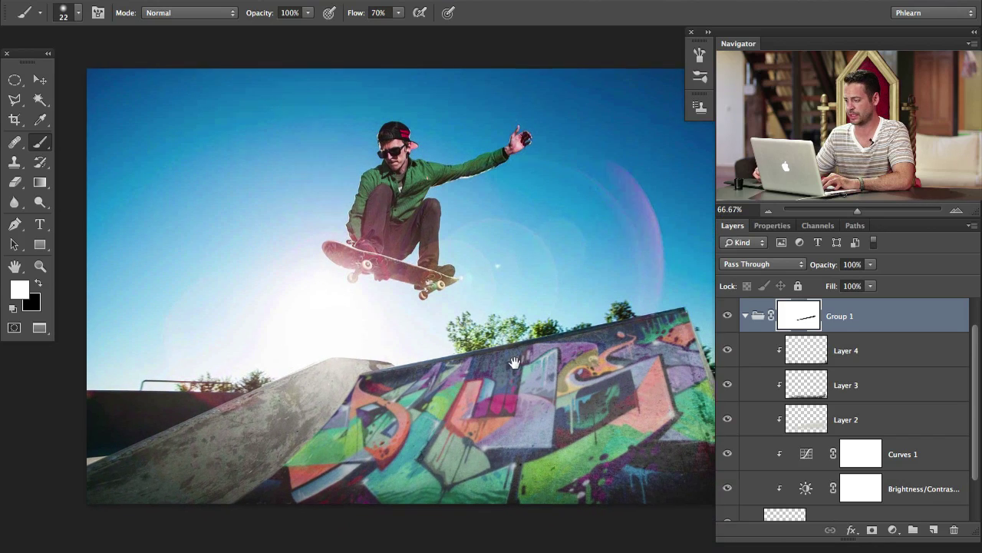
pyautogui.moveTo(515, 364); pyautogui.dragTo(522, 357)
pyautogui.click(744, 317)
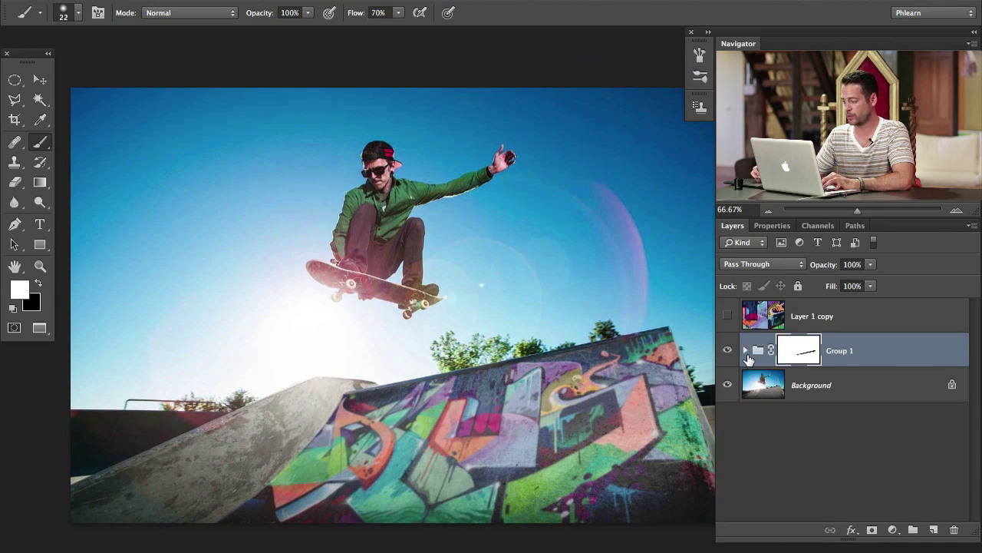
pyautogui.click(745, 350)
pyautogui.scroll(-3, 669, 386)
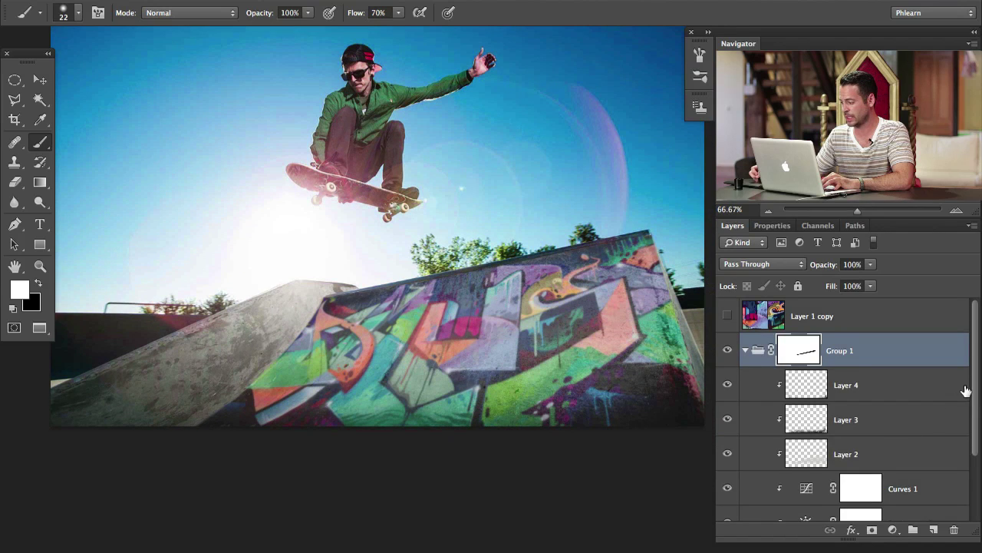
pyautogui.scroll(-1, 976, 396)
pyautogui.click(928, 457)
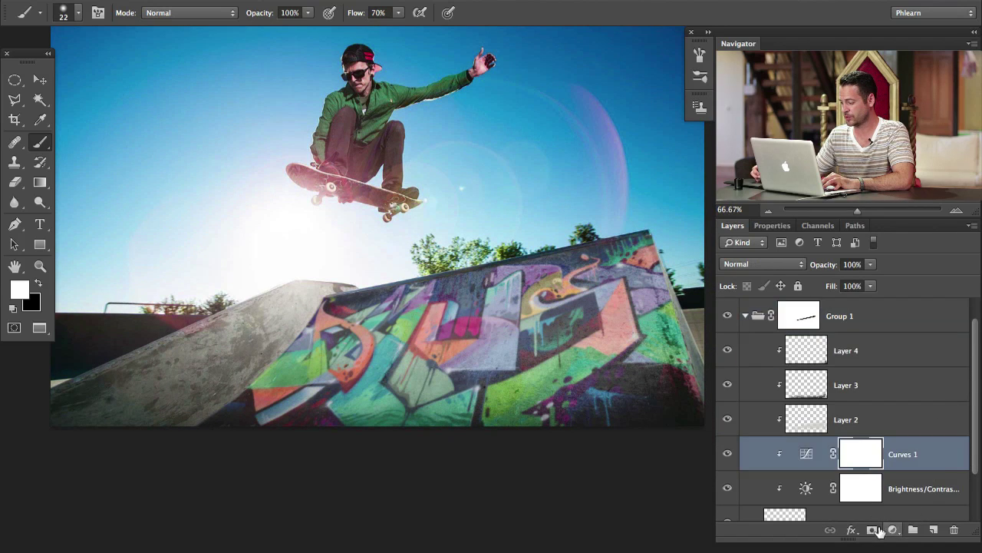
pyautogui.click(893, 529)
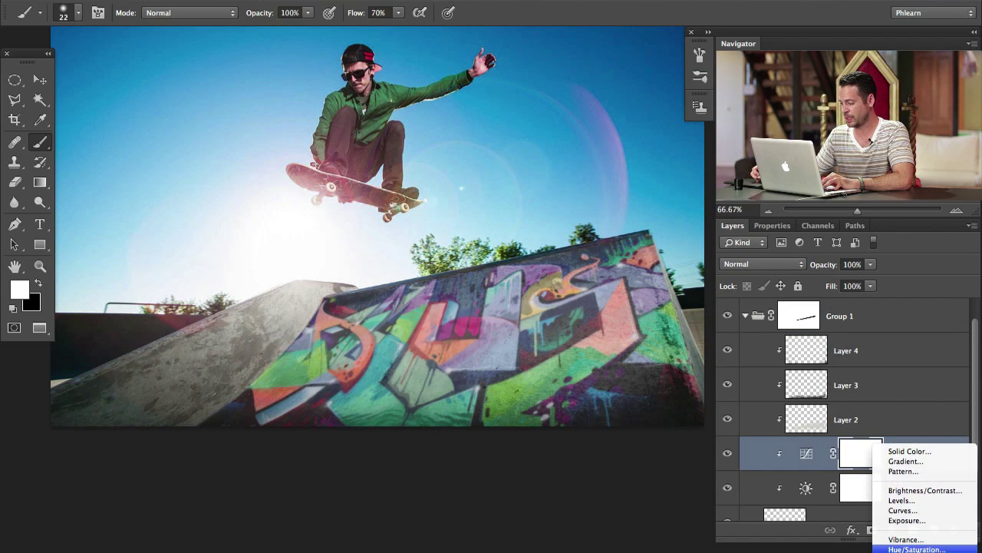
pyautogui.click(917, 549)
pyautogui.moveTo(846, 360)
pyautogui.mouseDown()
pyautogui.moveTo(879, 356)
pyautogui.moveTo(799, 362)
pyautogui.moveTo(888, 355)
pyautogui.moveTo(847, 360)
pyautogui.moveTo(862, 358)
pyautogui.mouseUp()
pyautogui.click(733, 225)
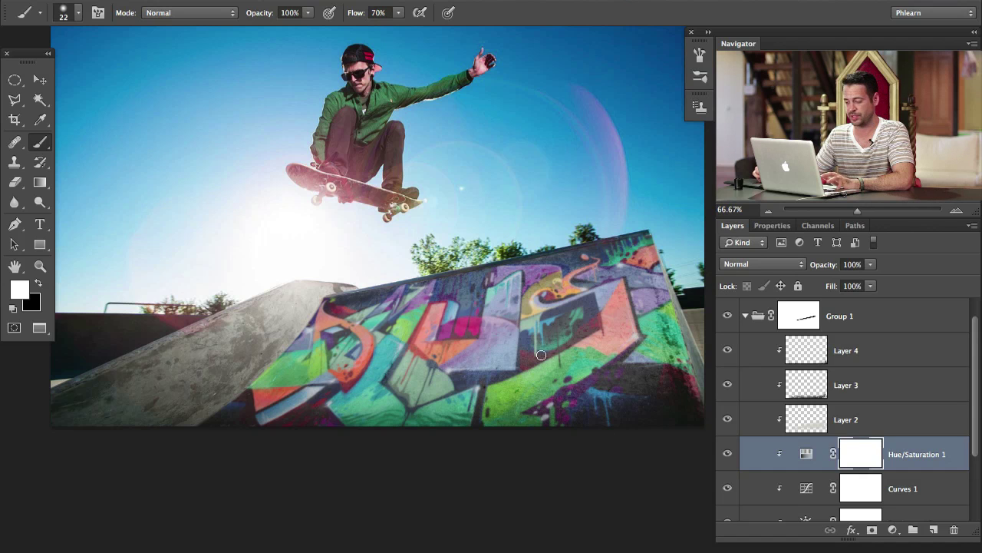
# Step: Compare the more saturated graffiti with the bare ramp by toggling Group 1's visibility
pyautogui.moveTo(568, 368); pyautogui.dragTo(579, 429)
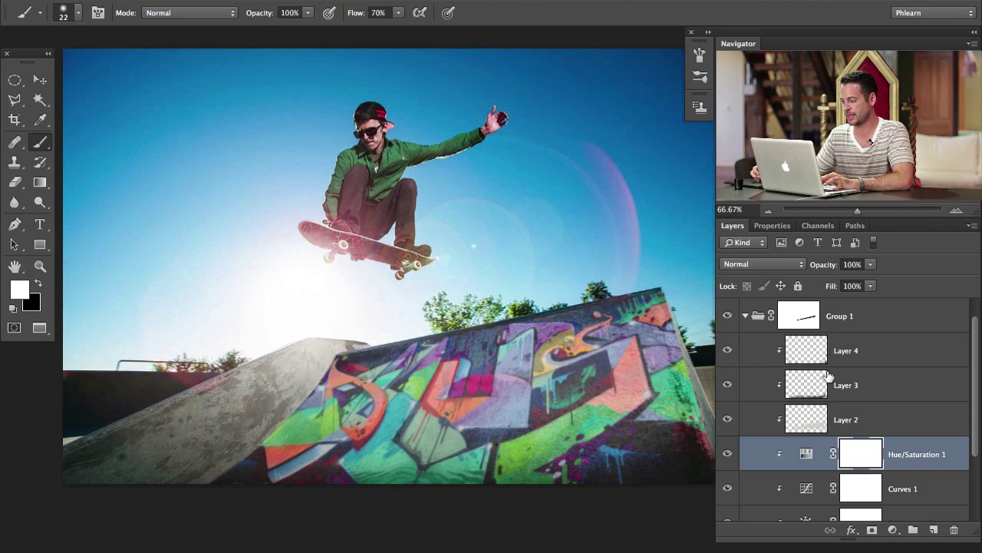
pyautogui.click(728, 316)
pyautogui.click(727, 317)
pyautogui.click(726, 318)
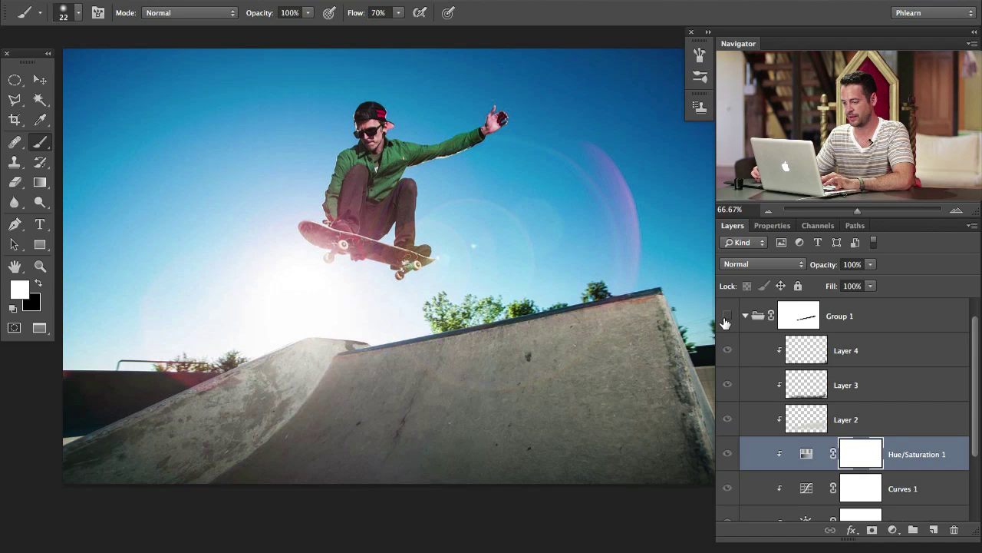
pyautogui.click(726, 319)
pyautogui.click(725, 320)
pyautogui.click(726, 319)
# Step: Add a clipped layer above Layer 4, and paint a near-white haze over the graffiti's sunlit left edge with a 486 px brush at 10% flow
pyautogui.click(895, 360)
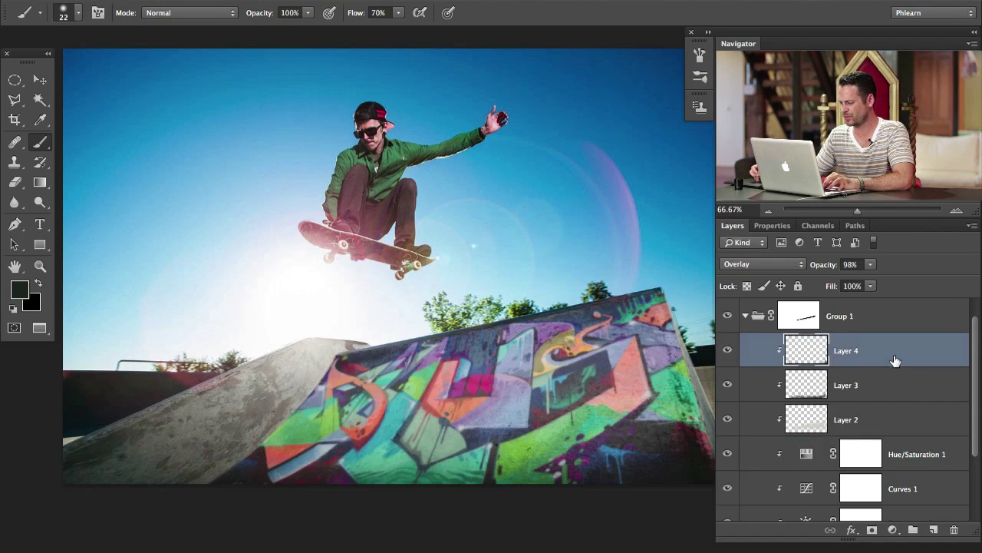
pyautogui.press('super+shift+alt+n')
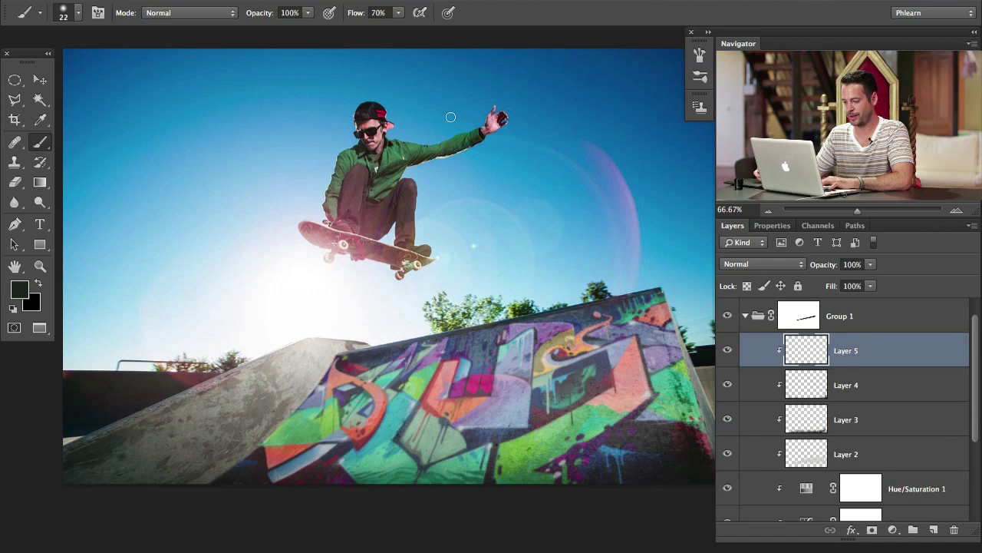
pyautogui.moveTo(336, 354)
pyautogui.keyDown('ctrl'); pyautogui.keyDown('alt'); pyautogui.mouseDown()
pyautogui.moveTo(325, 185)
pyautogui.moveTo(463, 176)
pyautogui.mouseUp(); pyautogui.keyUp('alt'); pyautogui.keyUp('ctrl')
pyautogui.hotkey('shift', '1')
pyautogui.moveTo(281, 360)
pyautogui.mouseDown()
pyautogui.moveTo(652, 284)
pyautogui.moveTo(237, 413)
pyautogui.mouseUp()
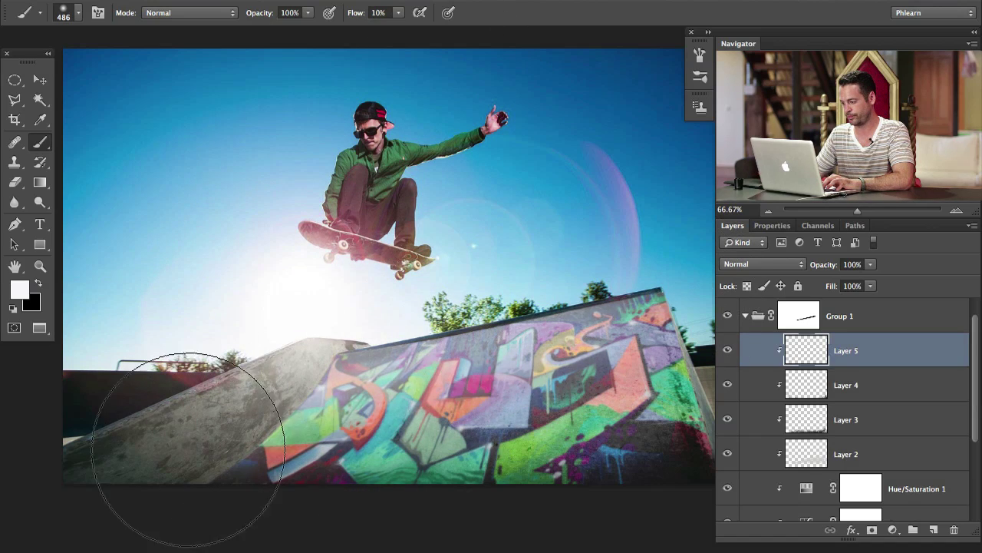
# Step: Set the haze layer's blend mode to Soft Light, and compare the graffiti with and without it
pyautogui.click(776, 264)
pyautogui.click(782, 420)
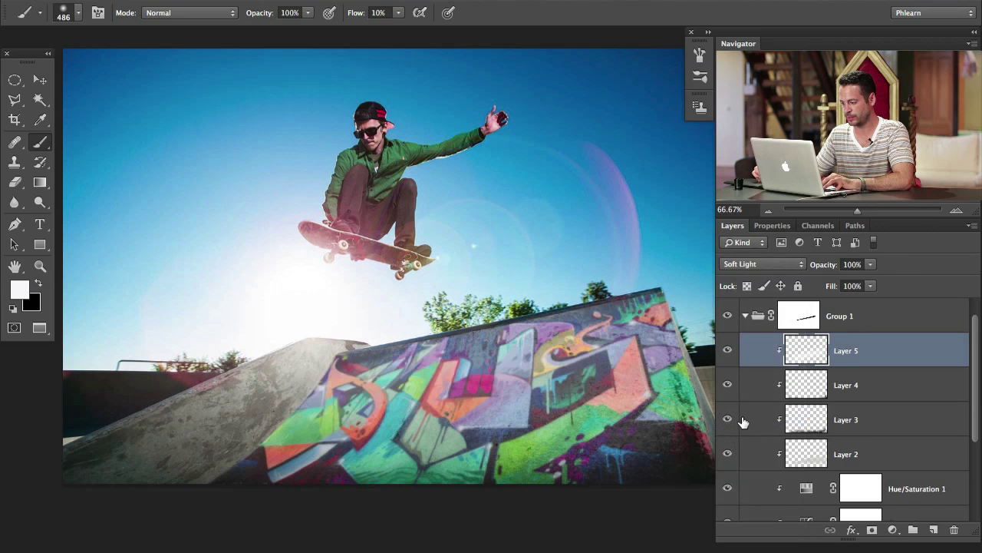
pyautogui.click(728, 351)
pyautogui.click(728, 351)
pyautogui.click(727, 351)
pyautogui.click(728, 351)
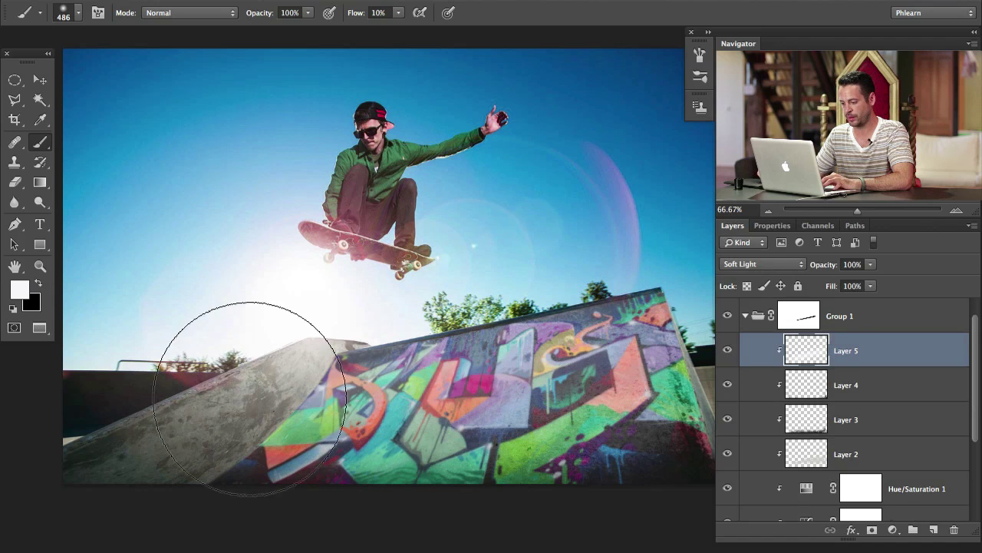
# Step: Check the whole graffiti composite, including the haze, against the original ramp by hiding and showing Group 1
pyautogui.click(727, 316)
pyautogui.click(729, 316)
pyautogui.click(730, 316)
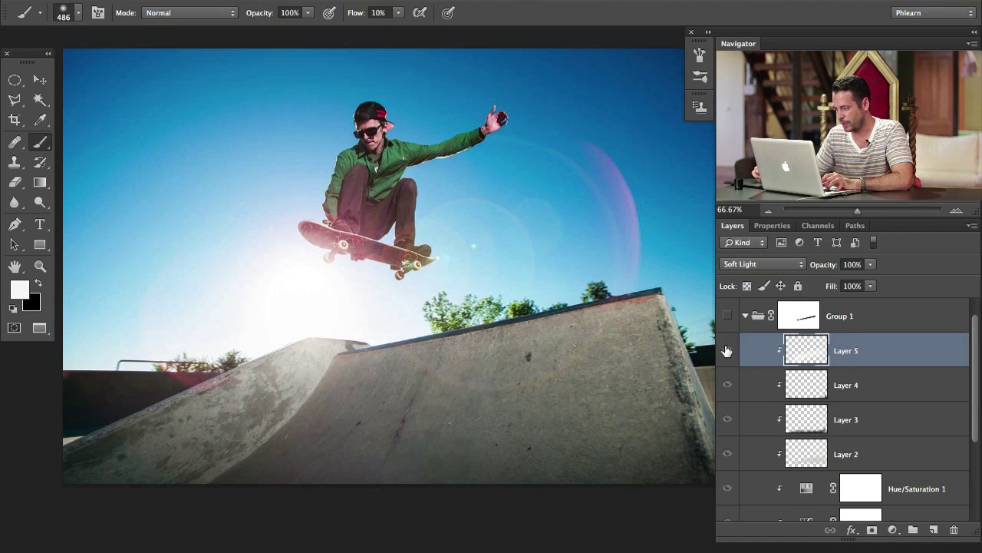
pyautogui.click(728, 317)
pyautogui.click(728, 317)
pyautogui.click(728, 317)
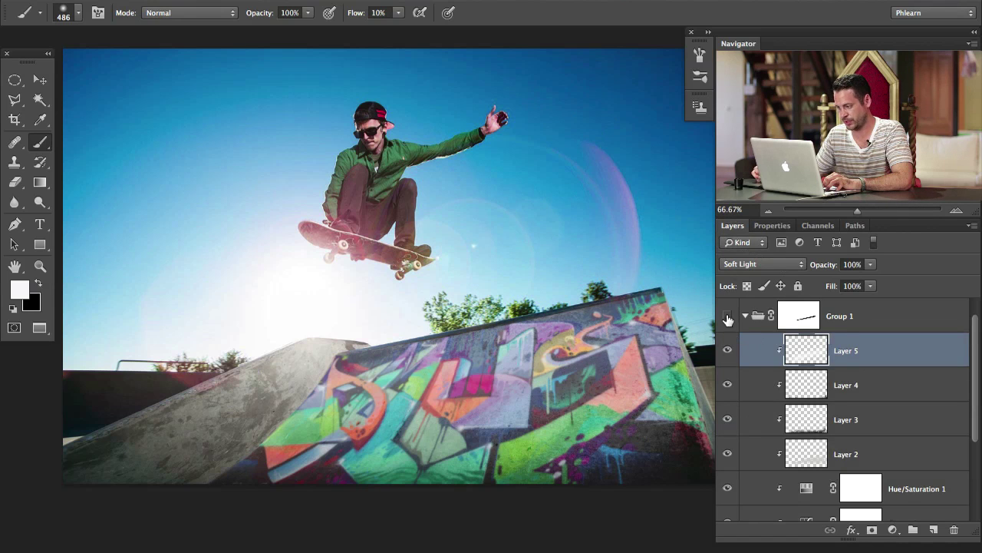
pyautogui.click(731, 317)
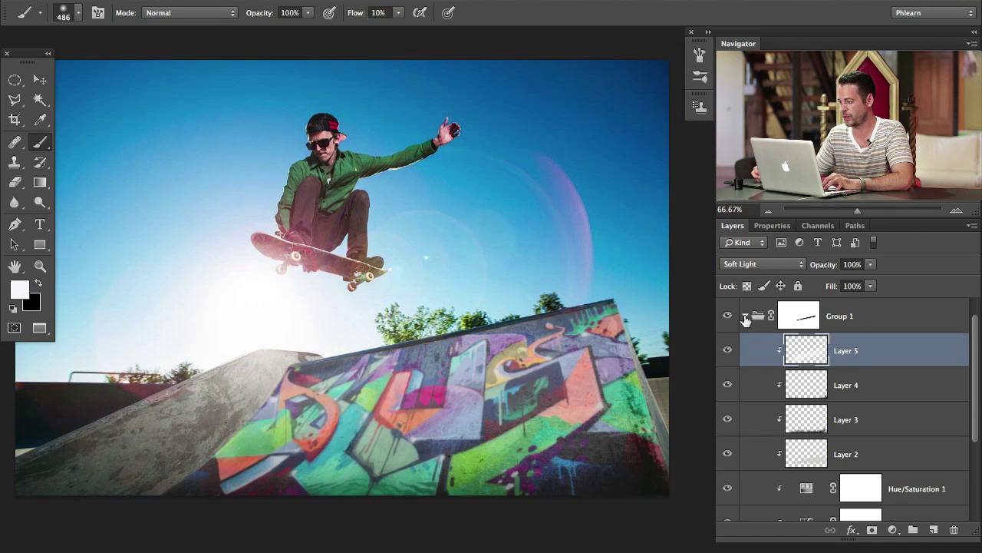
# Step: Add a new layer above Group 1, and select the purple lens flare in the sky with Color Range
pyautogui.click(745, 316)
pyautogui.click(870, 328)
pyautogui.click(878, 352)
pyautogui.press('super+shift+alt+n')
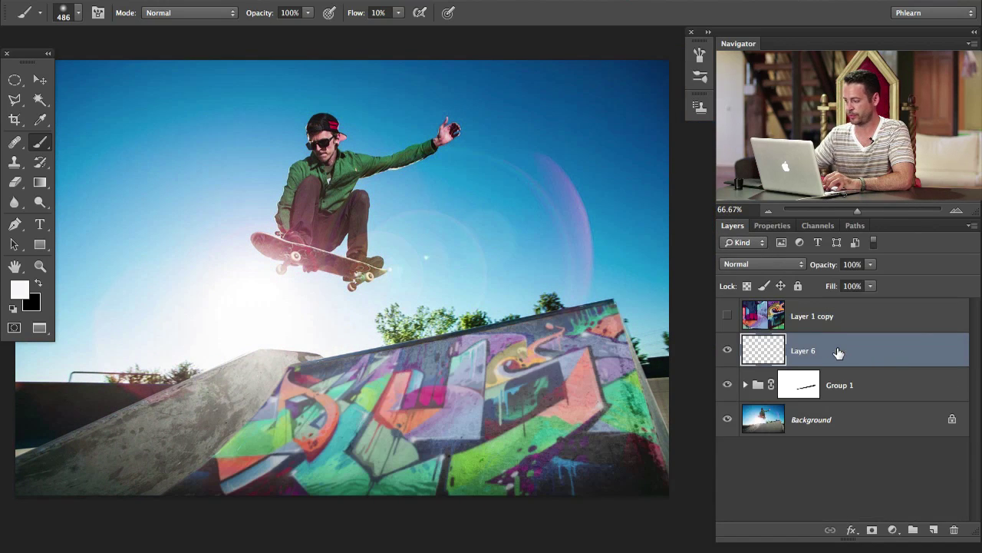
pyautogui.click(311, 2)
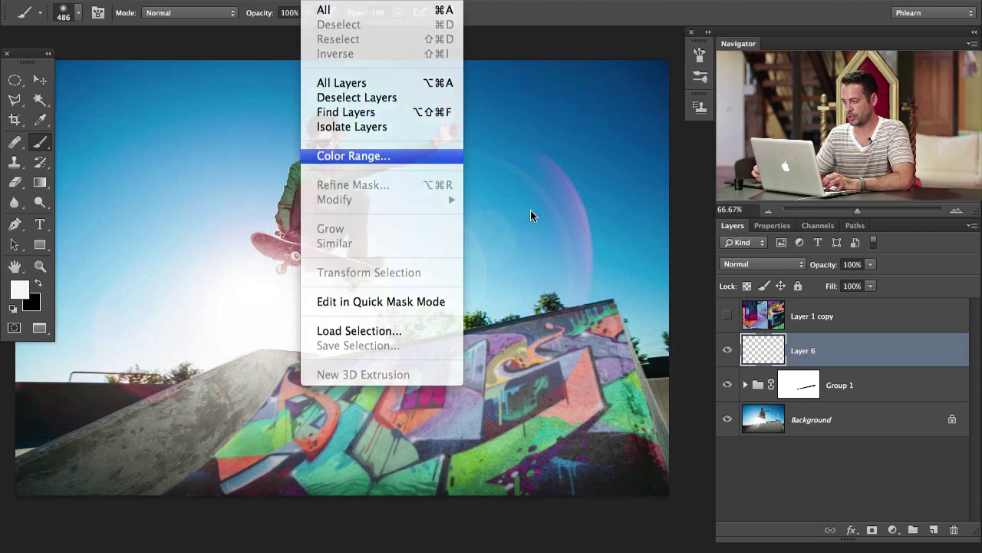
pyautogui.click(361, 153)
pyautogui.click(594, 222)
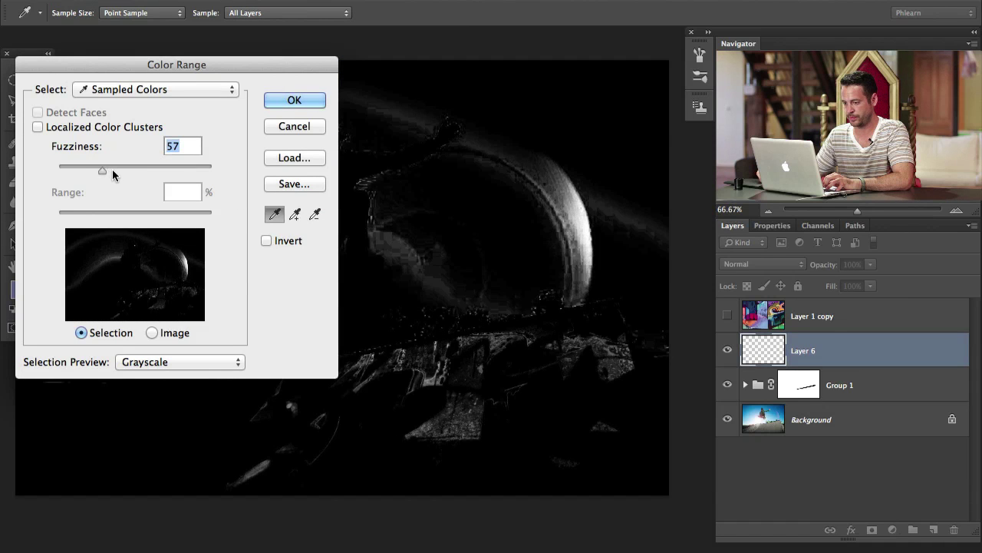
pyautogui.moveTo(116, 166); pyautogui.dragTo(105, 163)
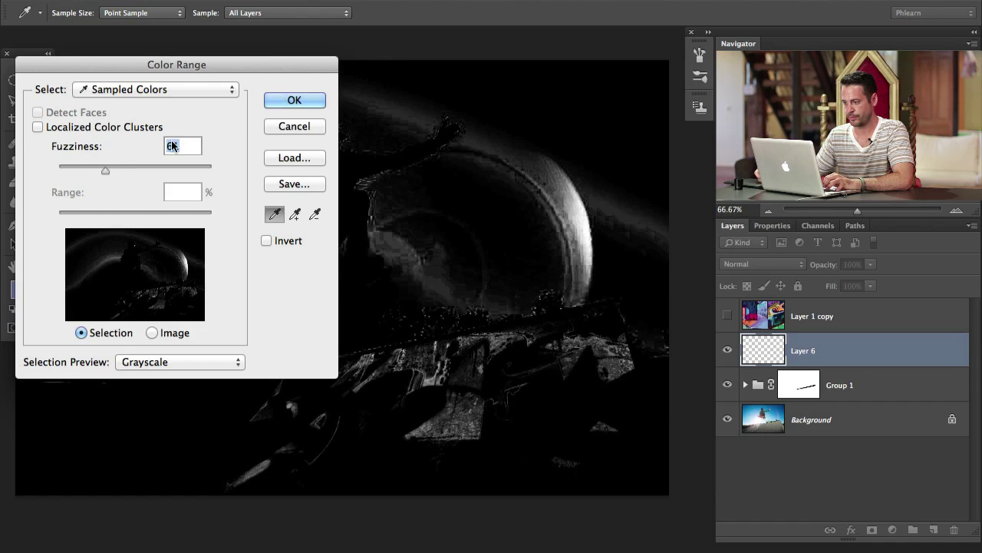
pyautogui.click(313, 100)
# Step: Paint the flare selection with purple sampled from the flare, and deselect
pyautogui.press('b')
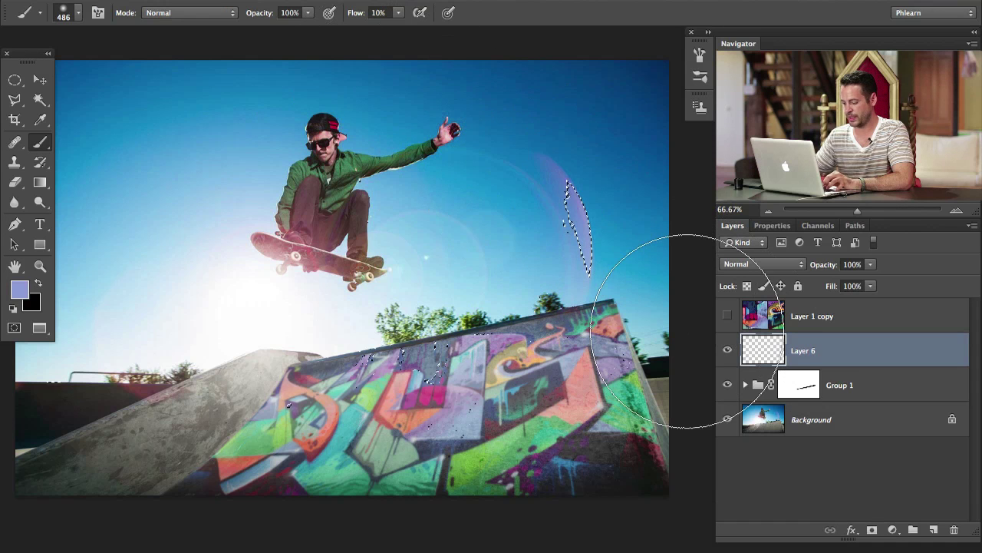
pyautogui.keyDown('alt'); pyautogui.click(583, 213); pyautogui.keyUp('alt')
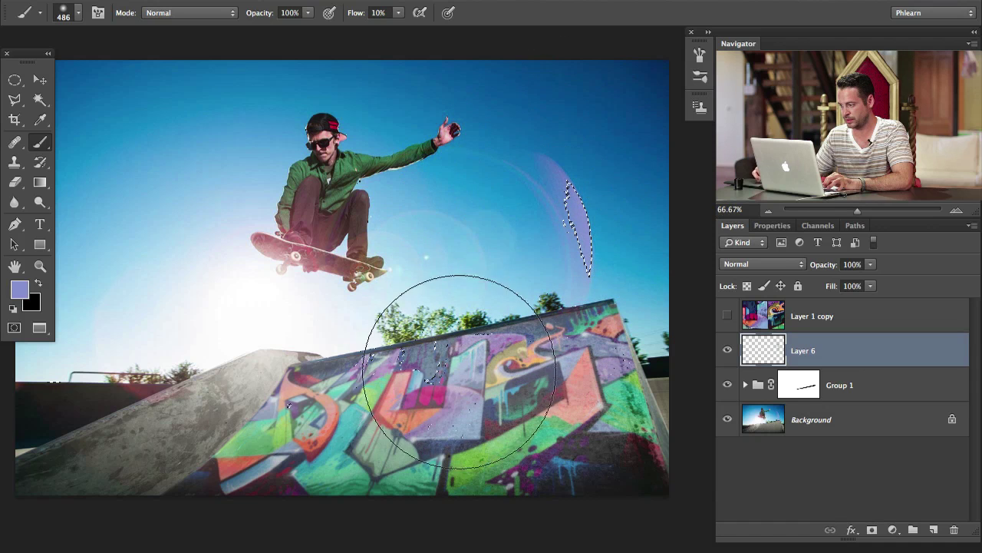
pyautogui.press('super+d')
# Step: Move the painted flare down onto the graffiti, and set its blend mode to Screen
pyautogui.press('v')
pyautogui.moveTo(507, 352); pyautogui.dragTo(530, 480)
pyautogui.click(762, 265)
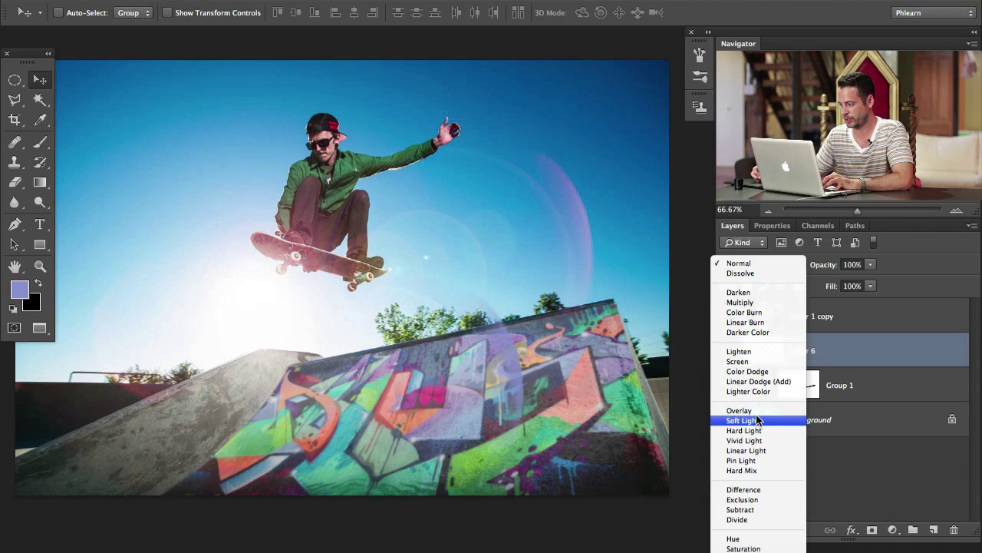
pyautogui.click(739, 360)
pyautogui.moveTo(631, 387)
pyautogui.mouseDown()
pyautogui.moveTo(607, 360)
pyautogui.moveTo(614, 391)
pyautogui.mouseUp()
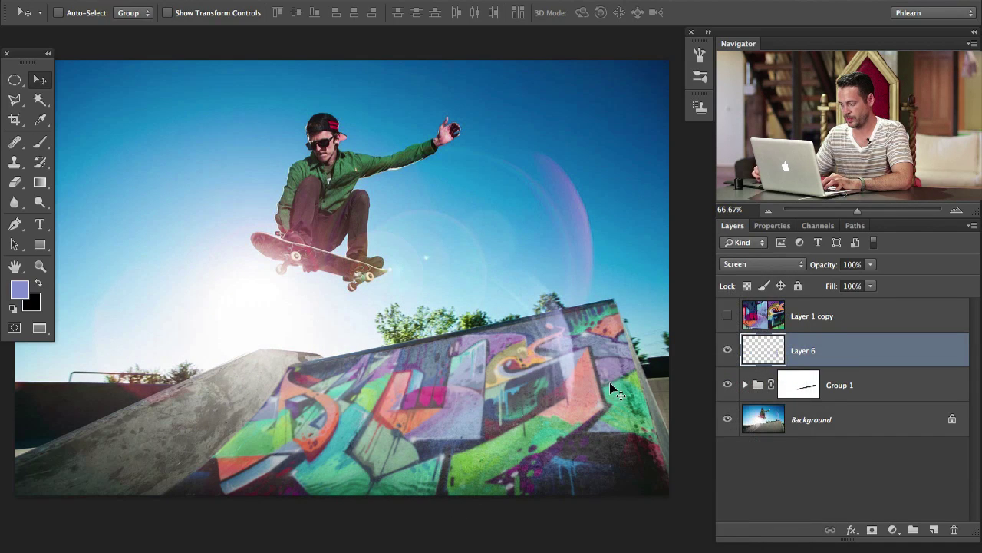
# Step: Rotate and reposition the flare over the graffiti with Free Transform, and compare the image with and without it
pyautogui.press('super+t')
pyautogui.moveTo(678, 377); pyautogui.dragTo(499, 535)
pyautogui.moveTo(487, 458); pyautogui.dragTo(533, 411)
pyautogui.press('Return')
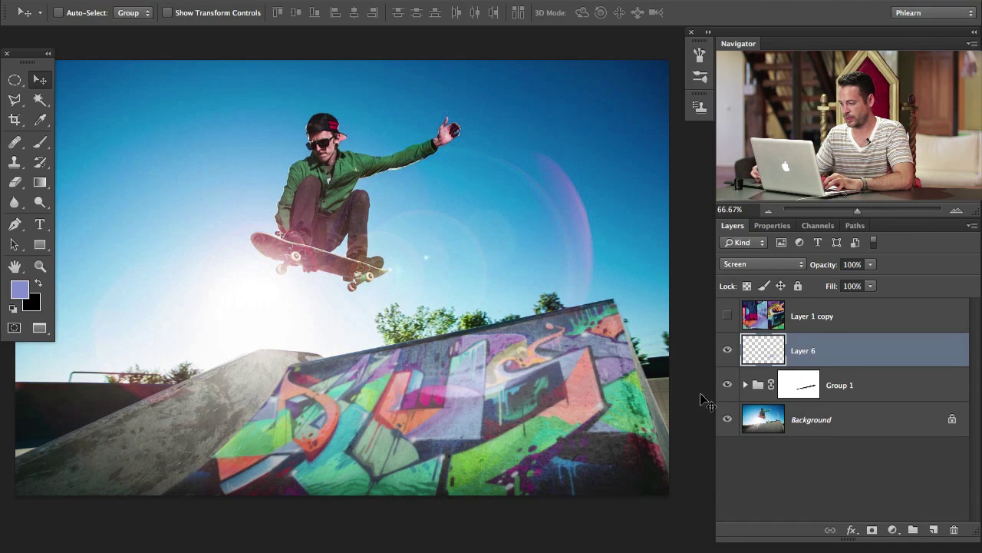
pyautogui.click(728, 365)
pyautogui.click(727, 364)
pyautogui.click(728, 362)
pyautogui.click(728, 360)
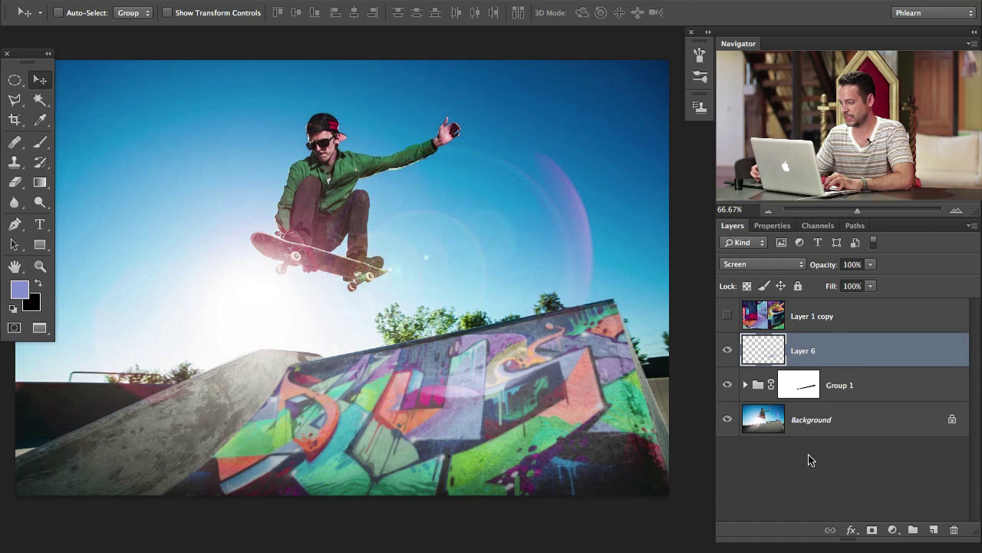
# Step: Add a layer mask to the flare layer, paint it black around the skater with a 383 px brush at 50% flow, and compare
pyautogui.click(873, 530)
pyautogui.press('b')
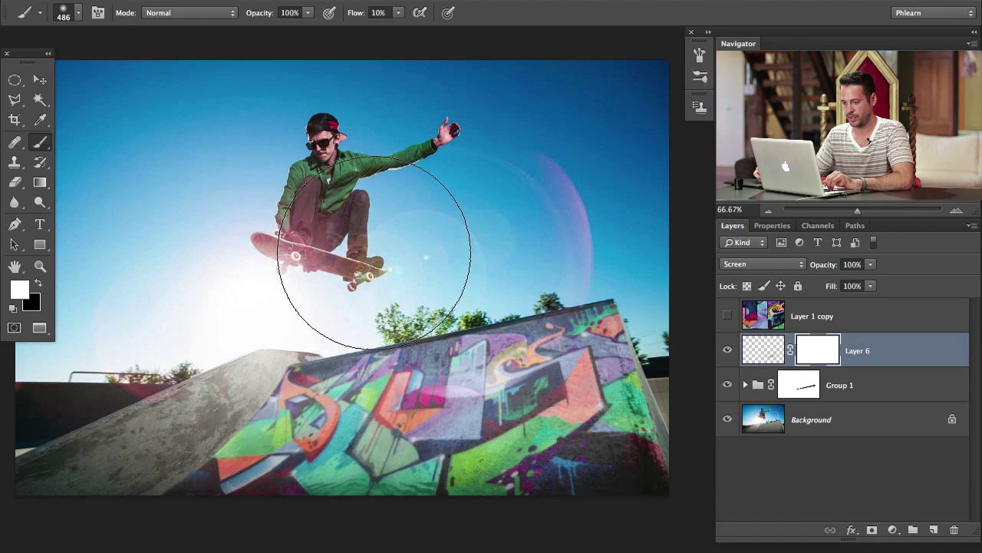
pyautogui.press('x')
pyautogui.hotkey('shift', '5')
pyautogui.moveTo(364, 222)
pyautogui.mouseDown()
pyautogui.moveTo(394, 227)
pyautogui.moveTo(325, 277)
pyautogui.mouseUp()
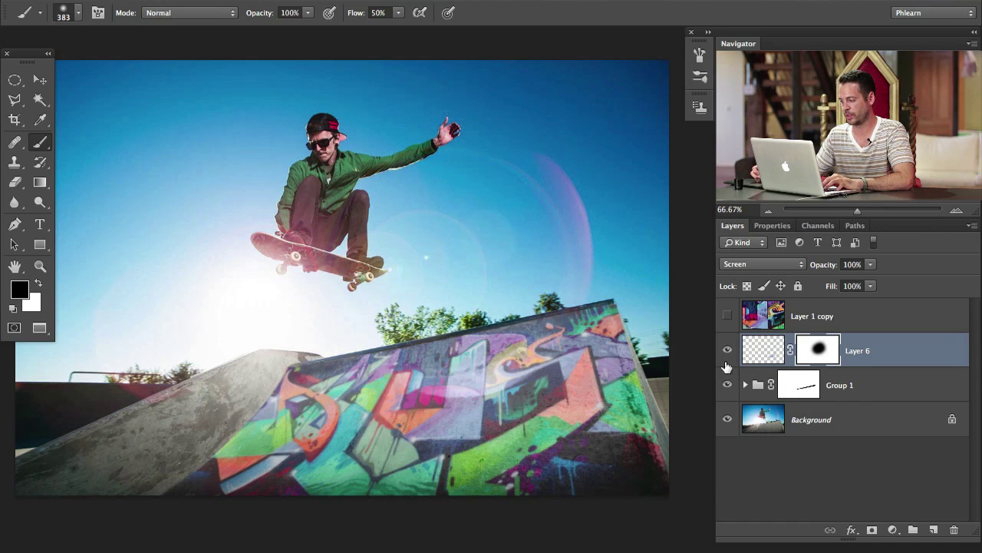
pyautogui.click(728, 350)
pyautogui.click(728, 350)
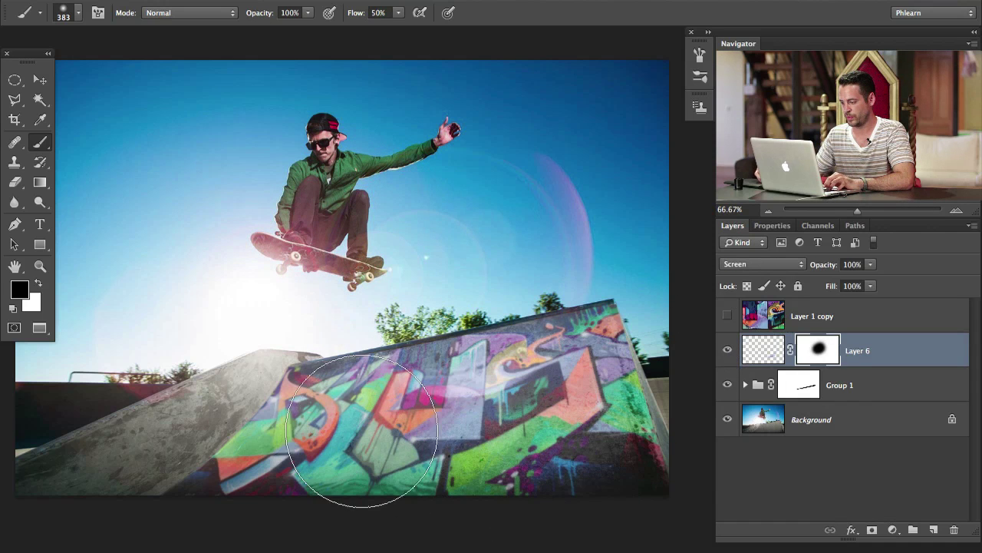
# Step: Paint black on the flare layer's mask over the lower middle of the graffiti, and compare the image with and without the flare
pyautogui.moveTo(363, 429); pyautogui.dragTo(418, 407)
pyautogui.click(728, 350)
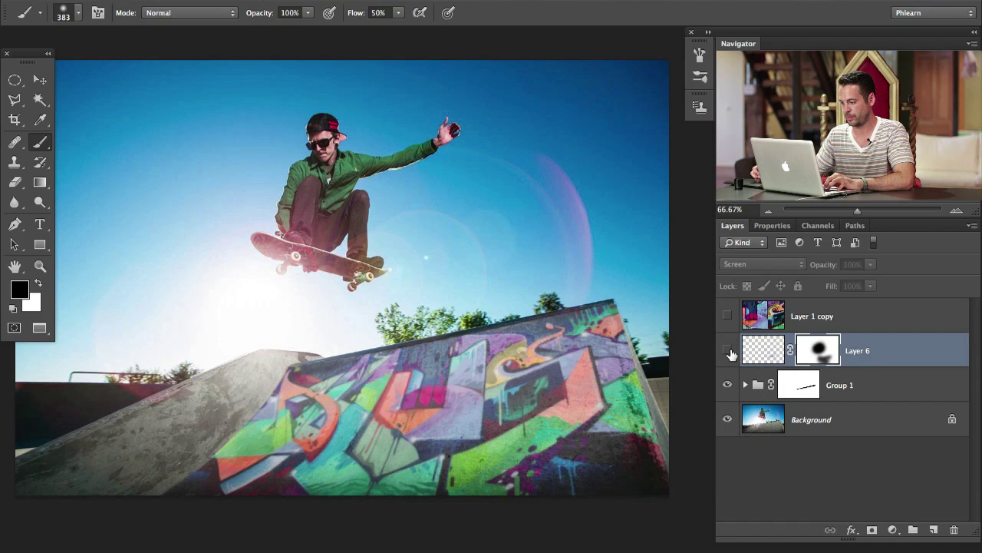
pyautogui.click(728, 350)
pyautogui.click(728, 350)
pyautogui.click(727, 350)
pyautogui.click(727, 350)
pyautogui.click(728, 350)
# Step: Compare the graffiti composite with the original photo by repeatedly showing only the Background layer and restoring the other visible layers
pyautogui.moveTo(536, 374); pyautogui.dragTo(588, 377)
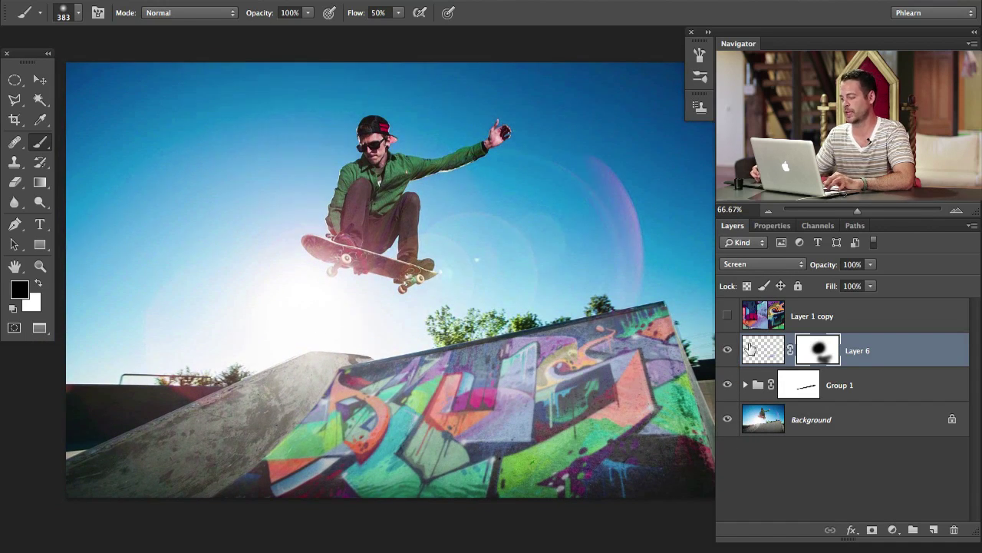
pyautogui.keyDown('alt'); pyautogui.click(729, 420); pyautogui.keyUp('alt')
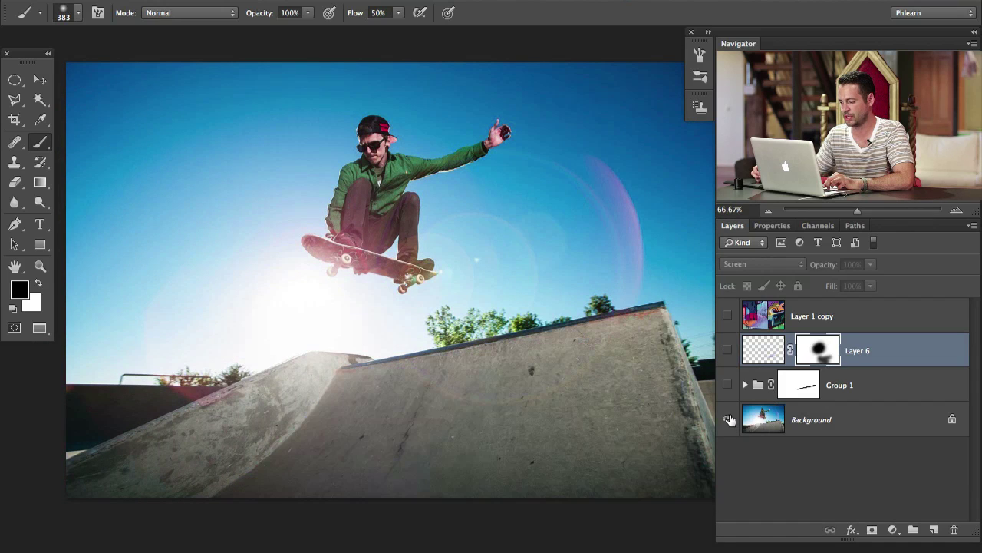
pyautogui.keyDown('alt'); pyautogui.click(728, 420); pyautogui.keyUp('alt')
pyautogui.keyDown('alt'); pyautogui.click(727, 419); pyautogui.keyUp('alt')
pyautogui.keyDown('alt'); pyautogui.click(727, 419); pyautogui.keyUp('alt')
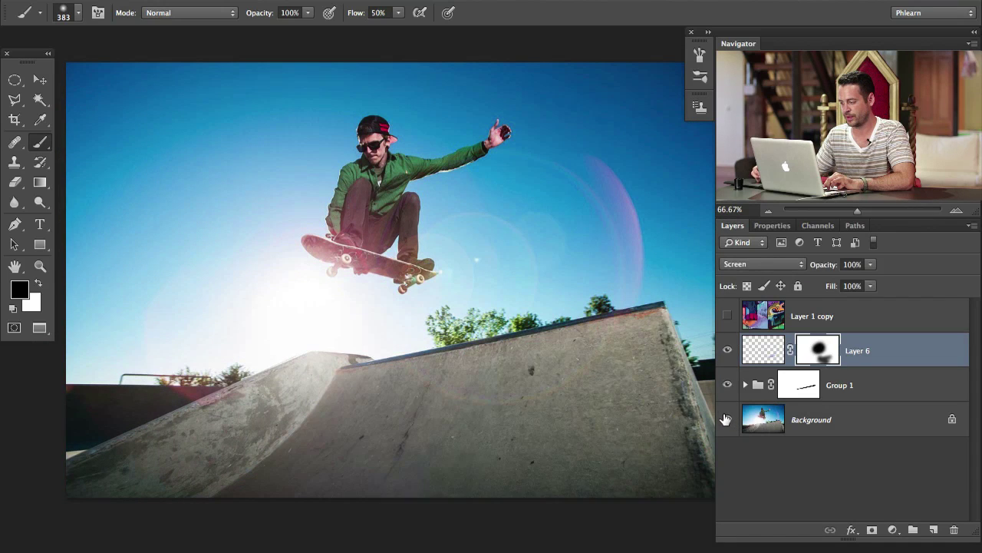
pyautogui.keyDown('alt'); pyautogui.click(727, 419); pyautogui.keyUp('alt')
pyautogui.keyDown('alt'); pyautogui.click(727, 420); pyautogui.keyUp('alt')
pyautogui.keyDown('alt'); pyautogui.click(727, 420); pyautogui.keyUp('alt')
pyautogui.keyDown('alt'); pyautogui.click(727, 420); pyautogui.keyUp('alt')
pyautogui.keyDown('alt'); pyautogui.click(726, 420); pyautogui.keyUp('alt')
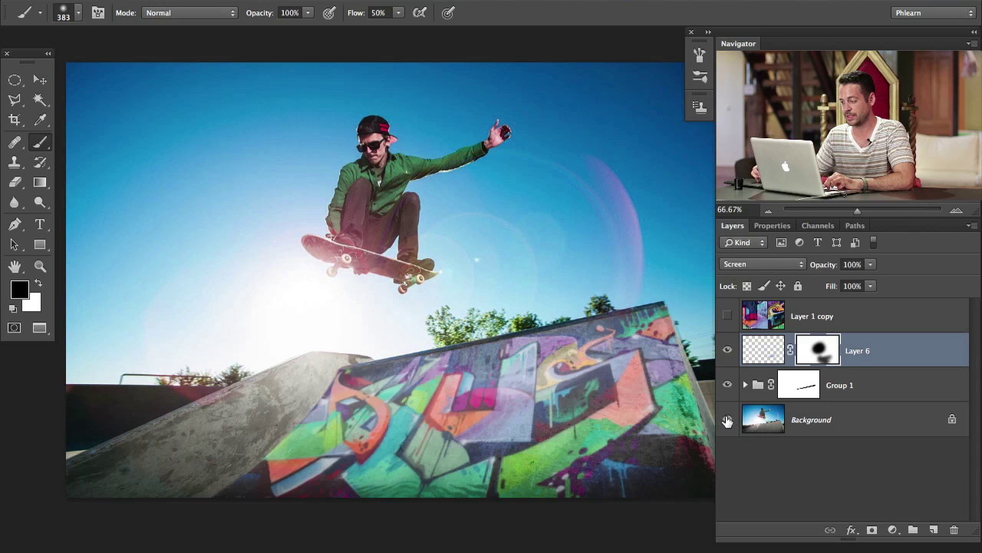
pyautogui.click(728, 350)
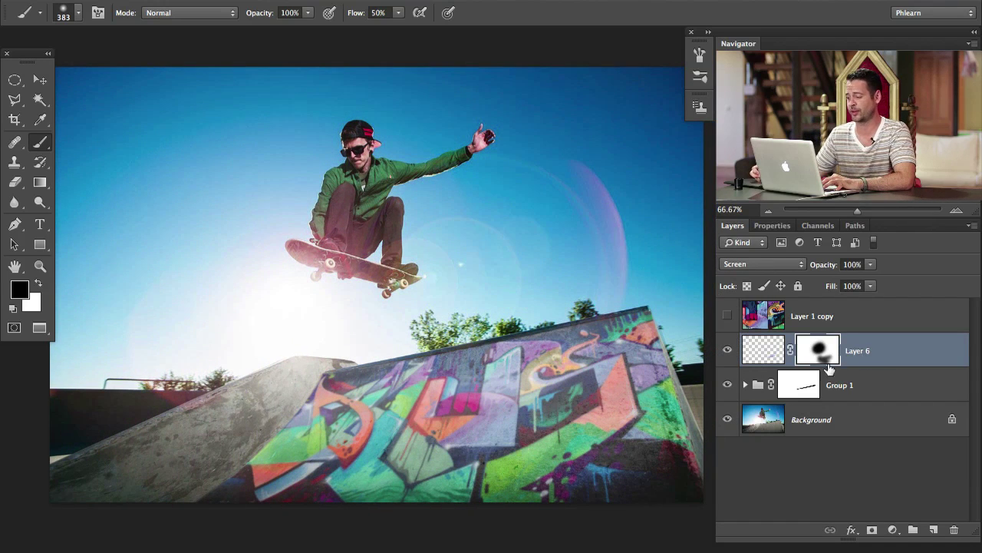
pyautogui.moveTo(613, 369)
pyautogui.mouseDown()
pyautogui.moveTo(632, 381)
pyautogui.moveTo(615, 376)
pyautogui.mouseUp()
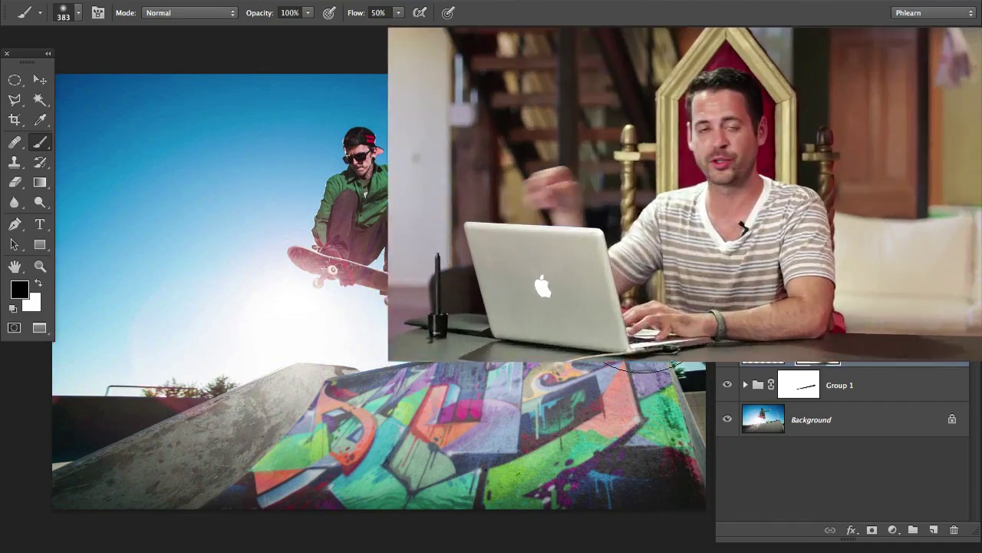